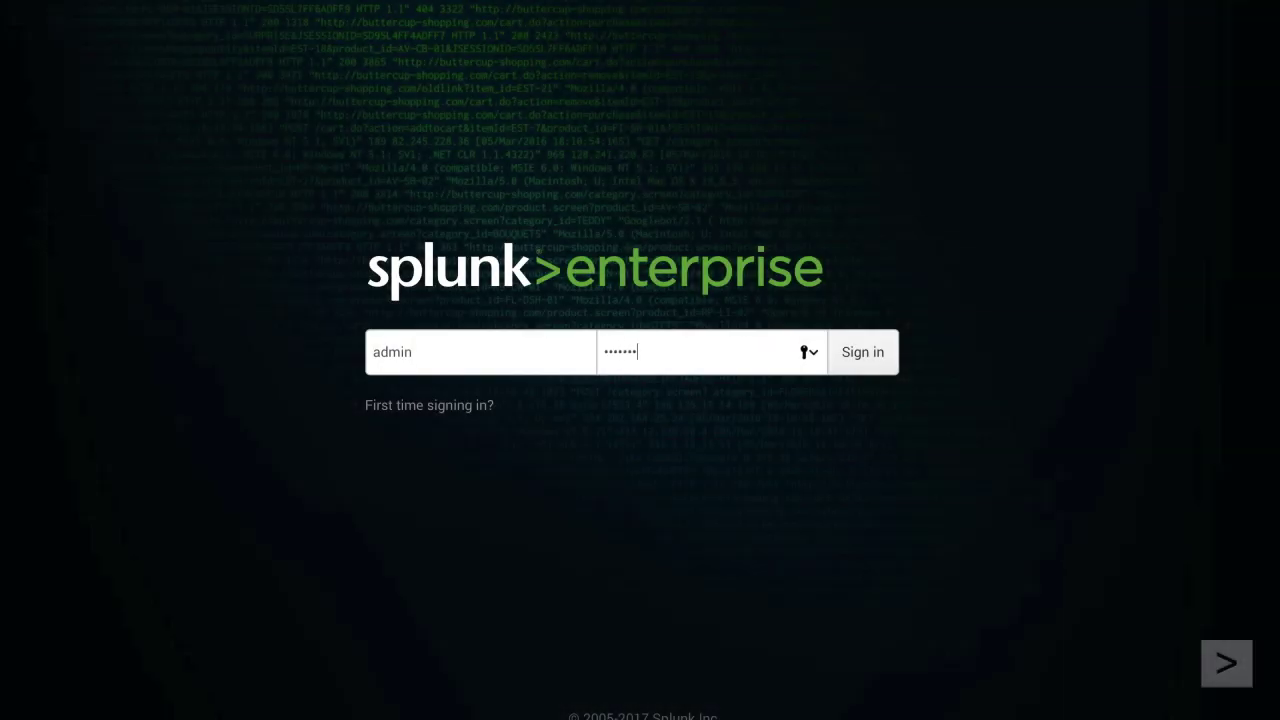
Sign in to Splunk and search the app catalogue for 'db connect'.
{"action": "key", "text": "Return"}
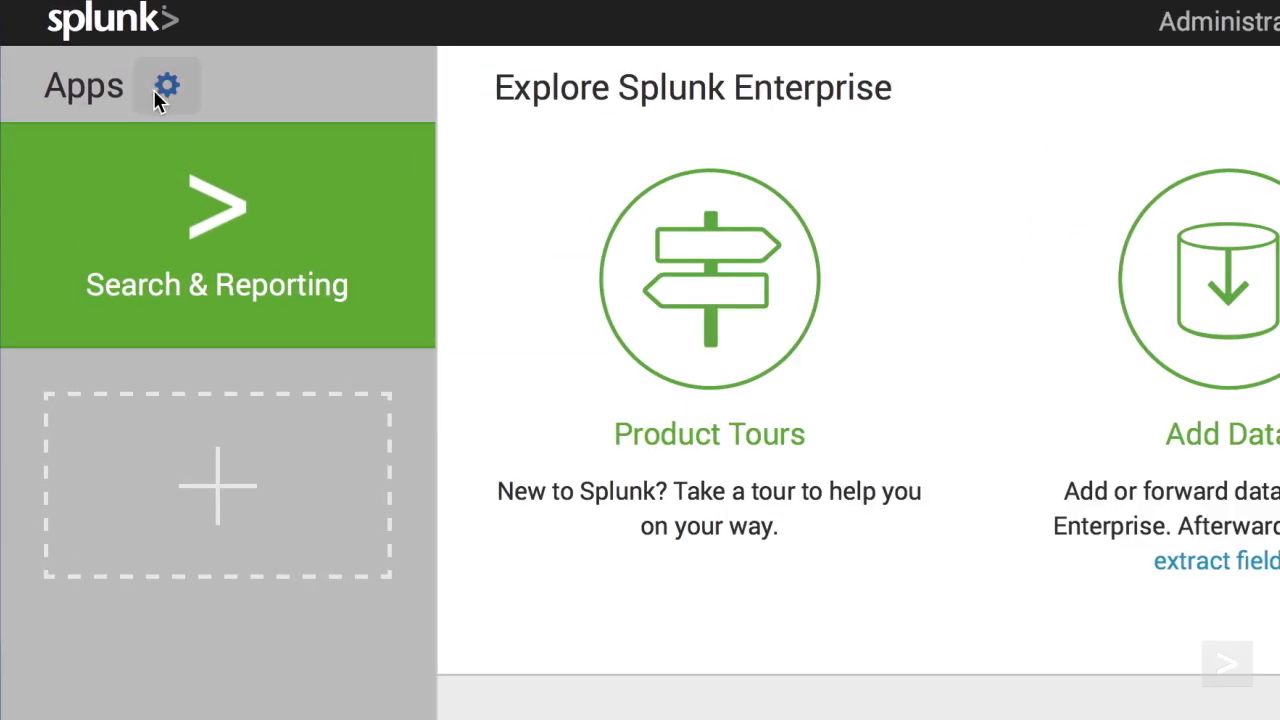
{"action": "left_click", "coordinate": [155, 89]}
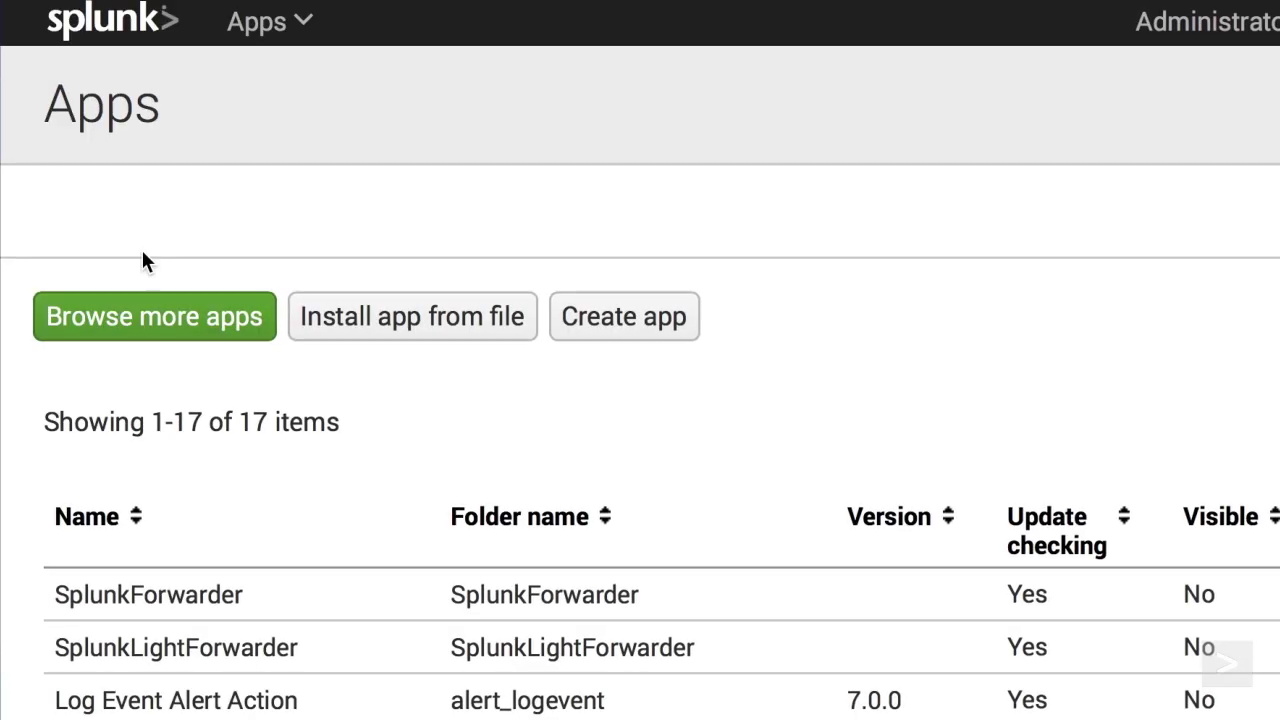
{"action": "left_click", "coordinate": [143, 320]}
{"action": "left_click", "coordinate": [170, 222]}
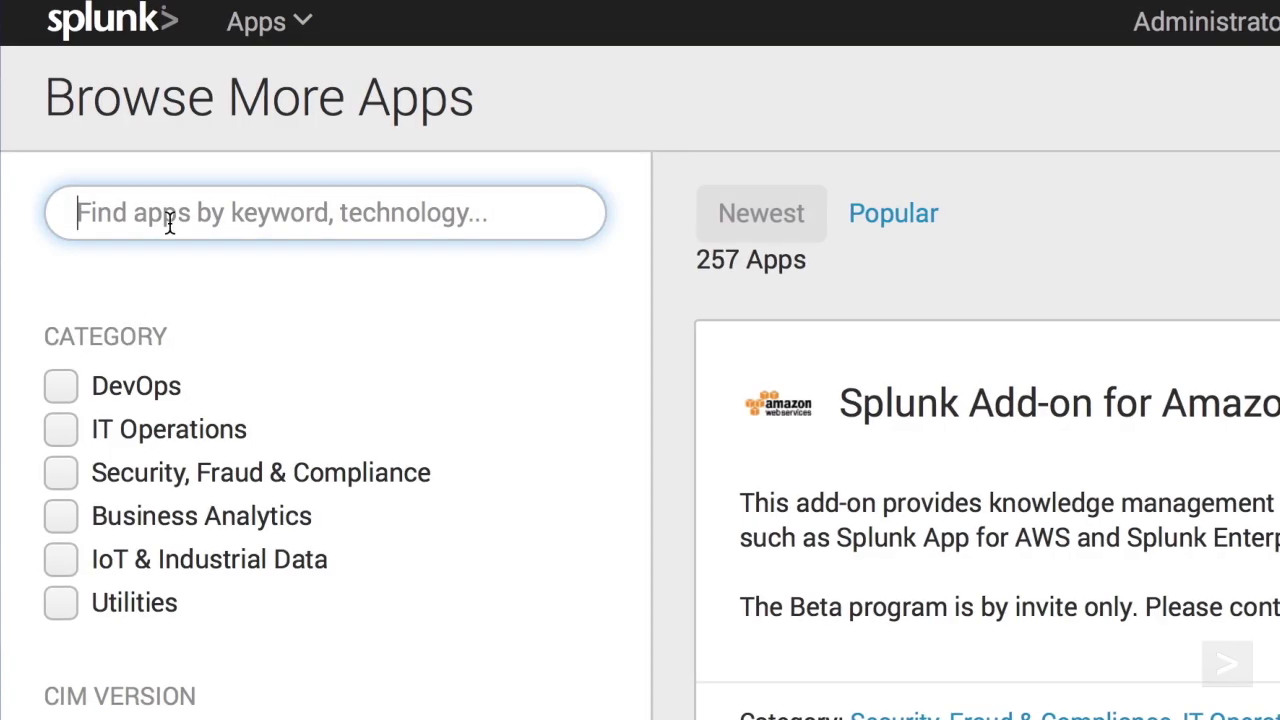
{"action": "type", "text": "db connect"}
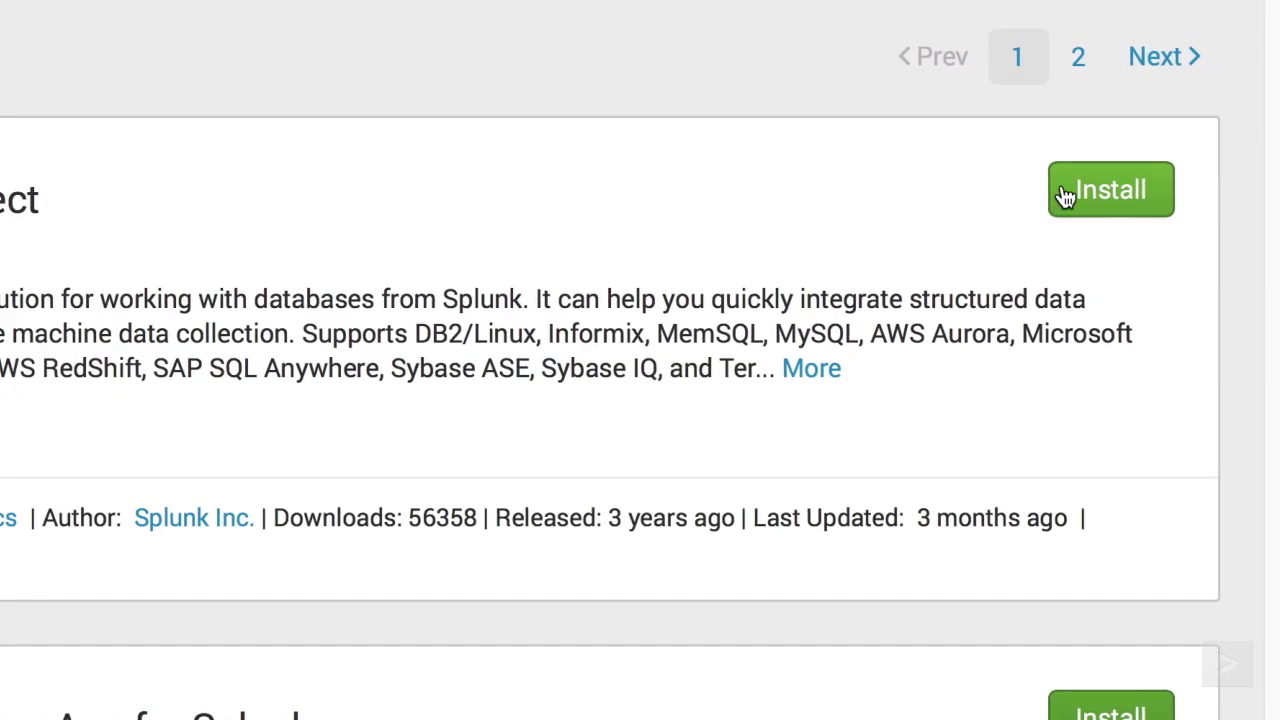
Install Splunk DB Connect, logging in to Splunk.com and accepting the license.
{"action": "left_click", "coordinate": [1066, 196]}
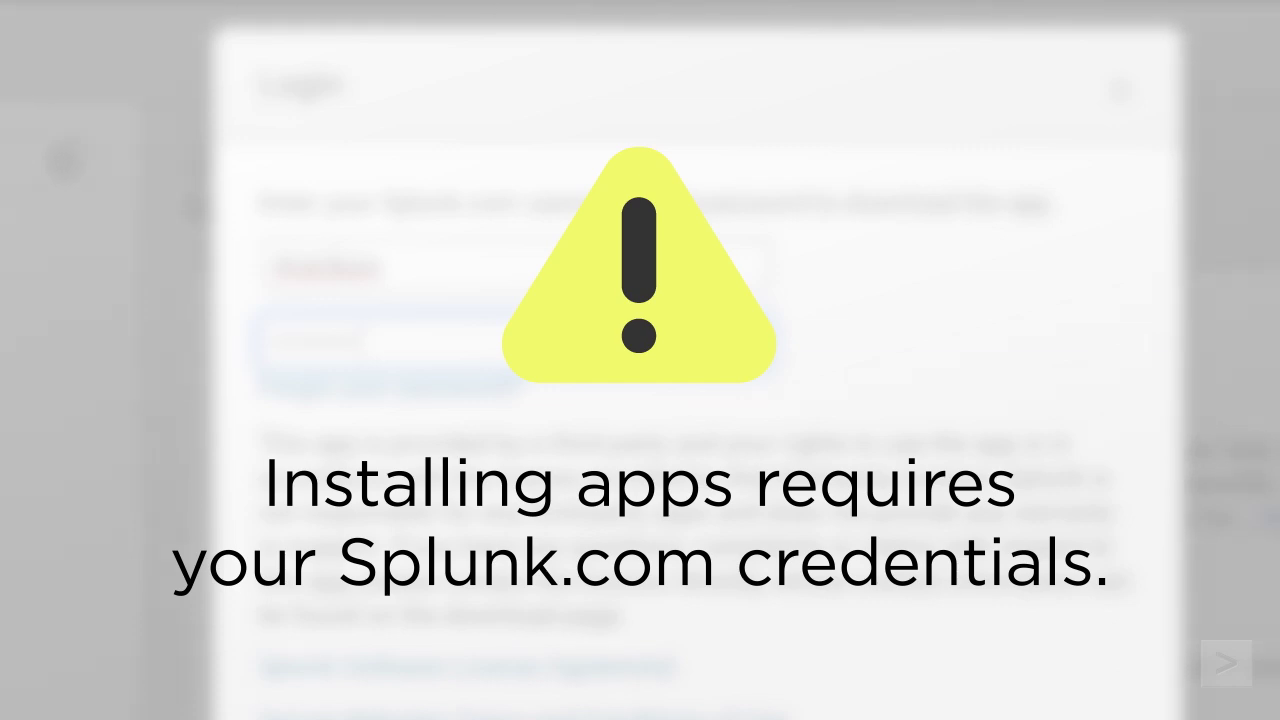
{"action": "type", "text": "••••••••••"}
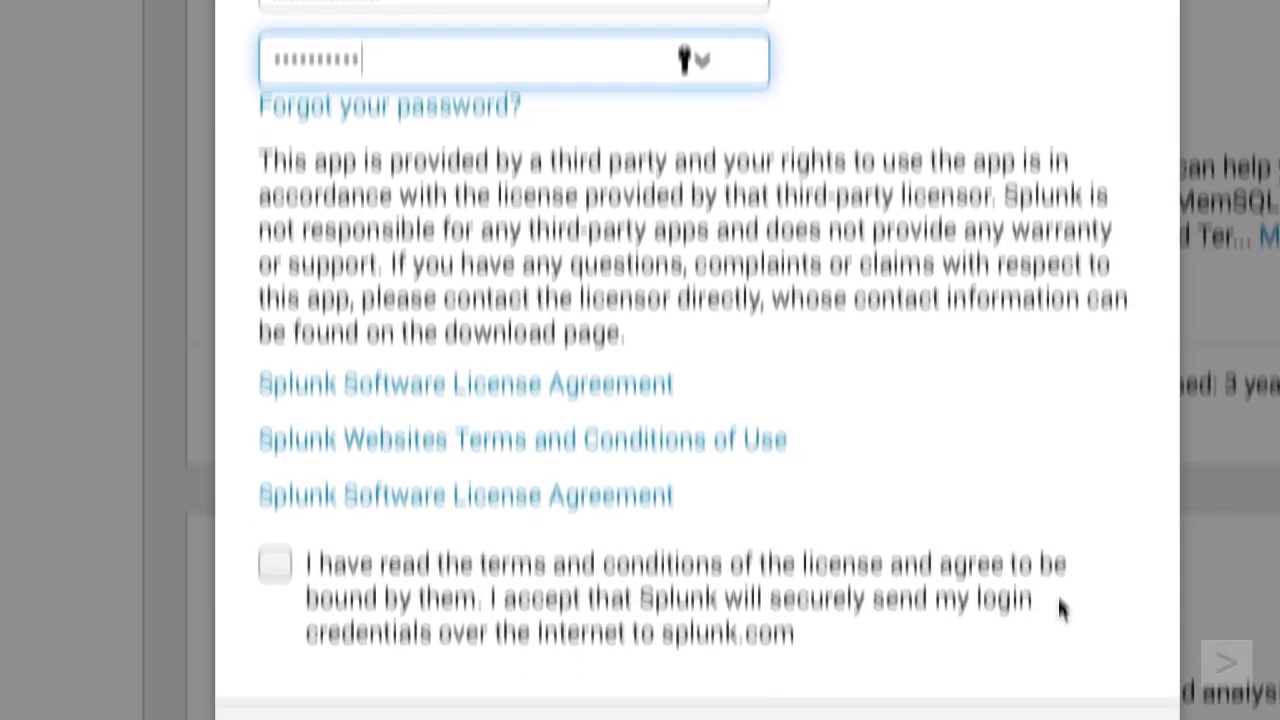
{"action": "left_click", "coordinate": [262, 418]}
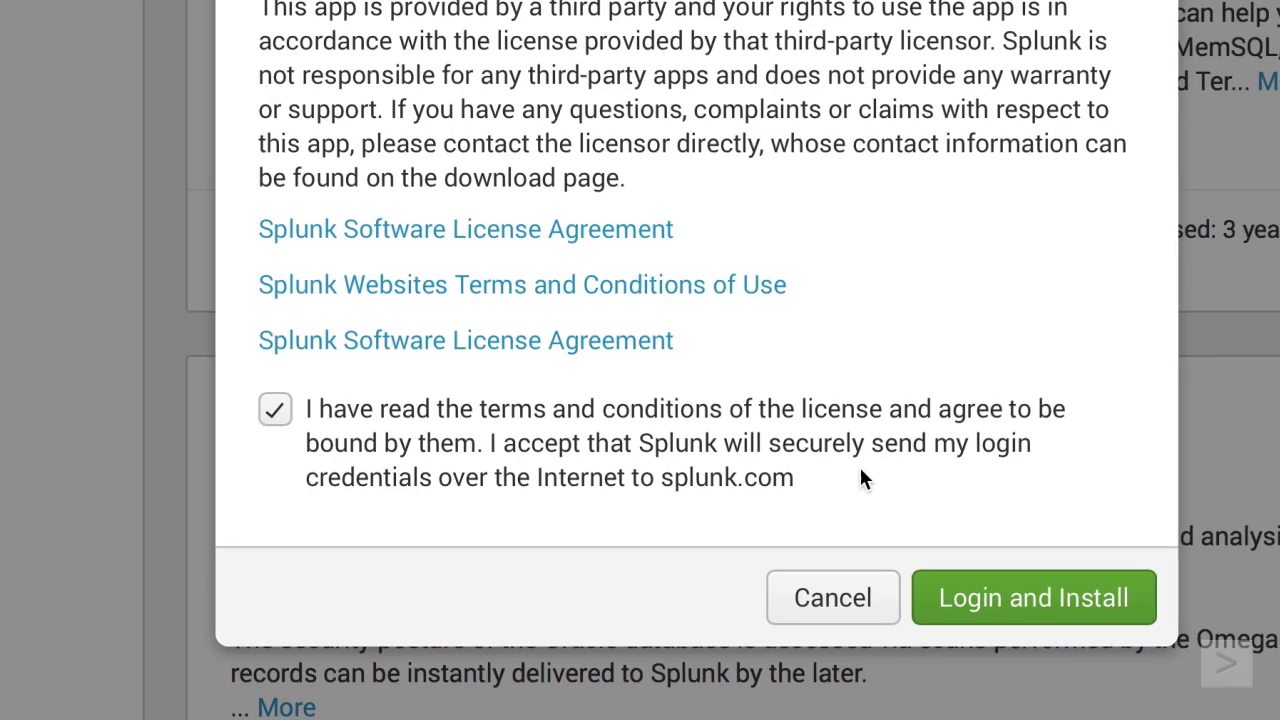
{"action": "left_click", "coordinate": [938, 616]}
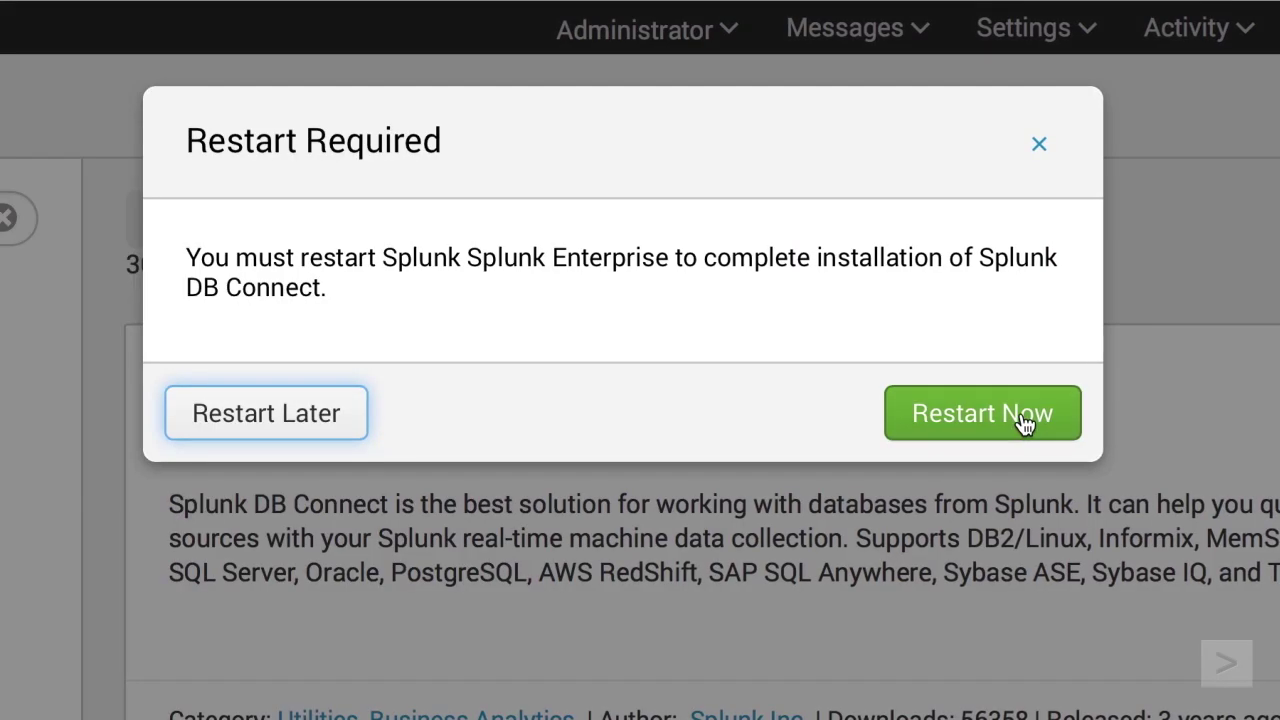
Restart Splunk to finish the installation and sign back in.
{"action": "left_click", "coordinate": [1020, 424]}
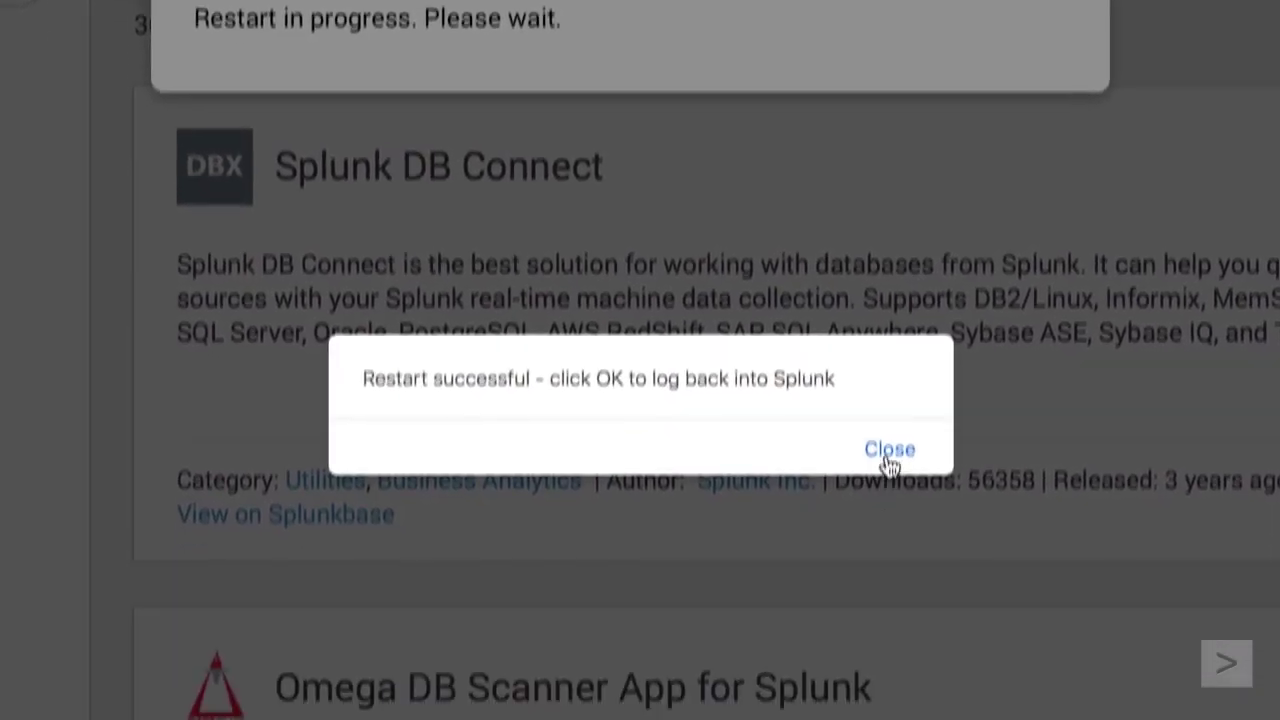
{"action": "left_click", "coordinate": [888, 530]}
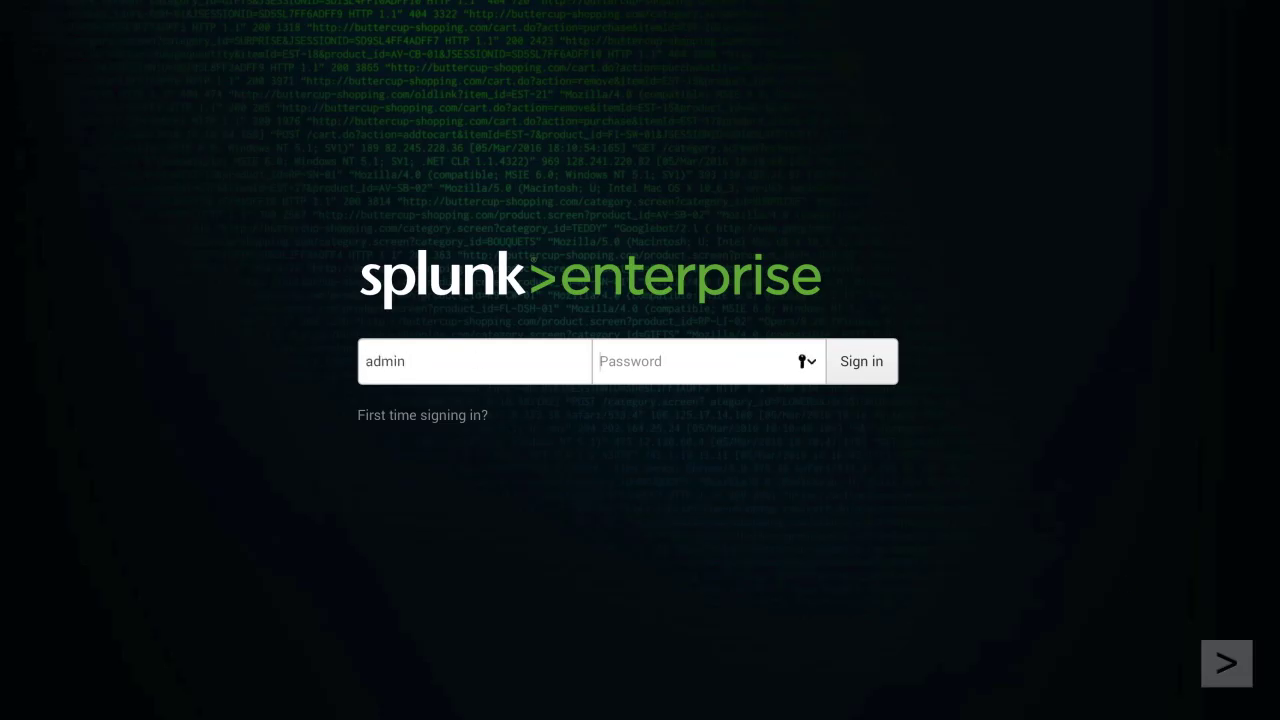
{"action": "key", "text": "Return"}
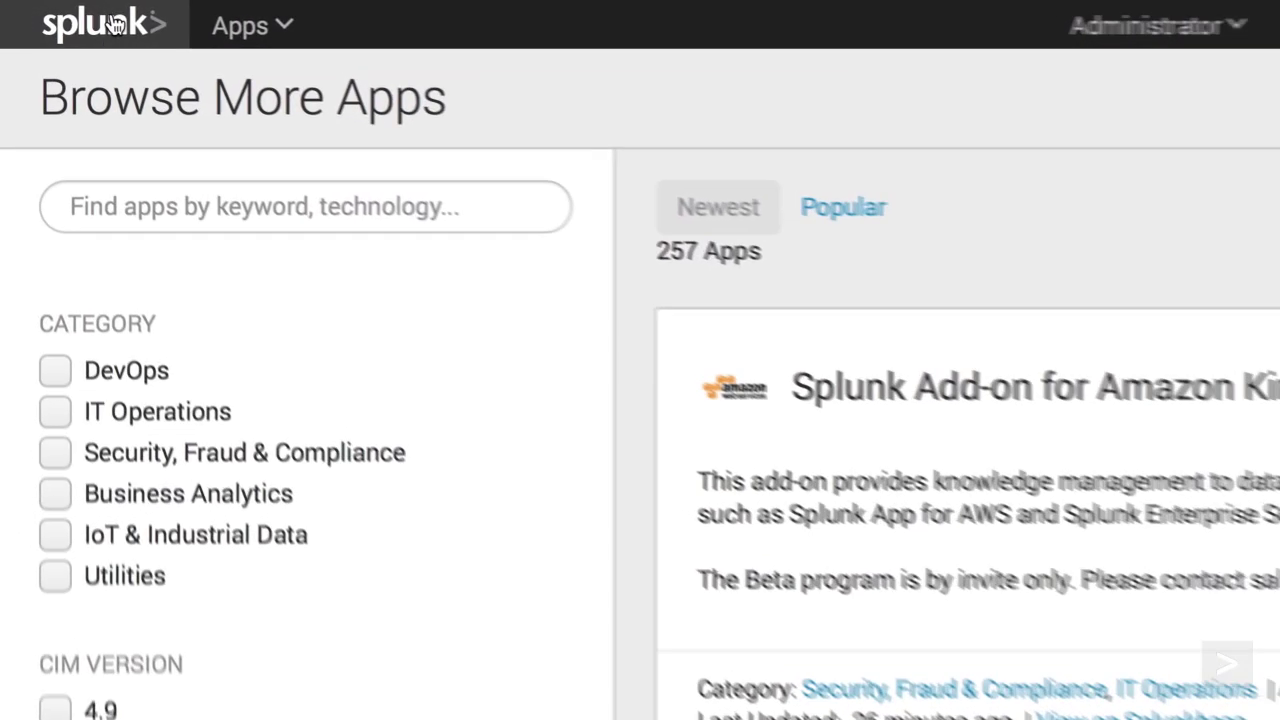
In DB Connect setup, paste the Java 8 JDK home as JRE Installation Path and save.
{"action": "left_click", "coordinate": [112, 24]}
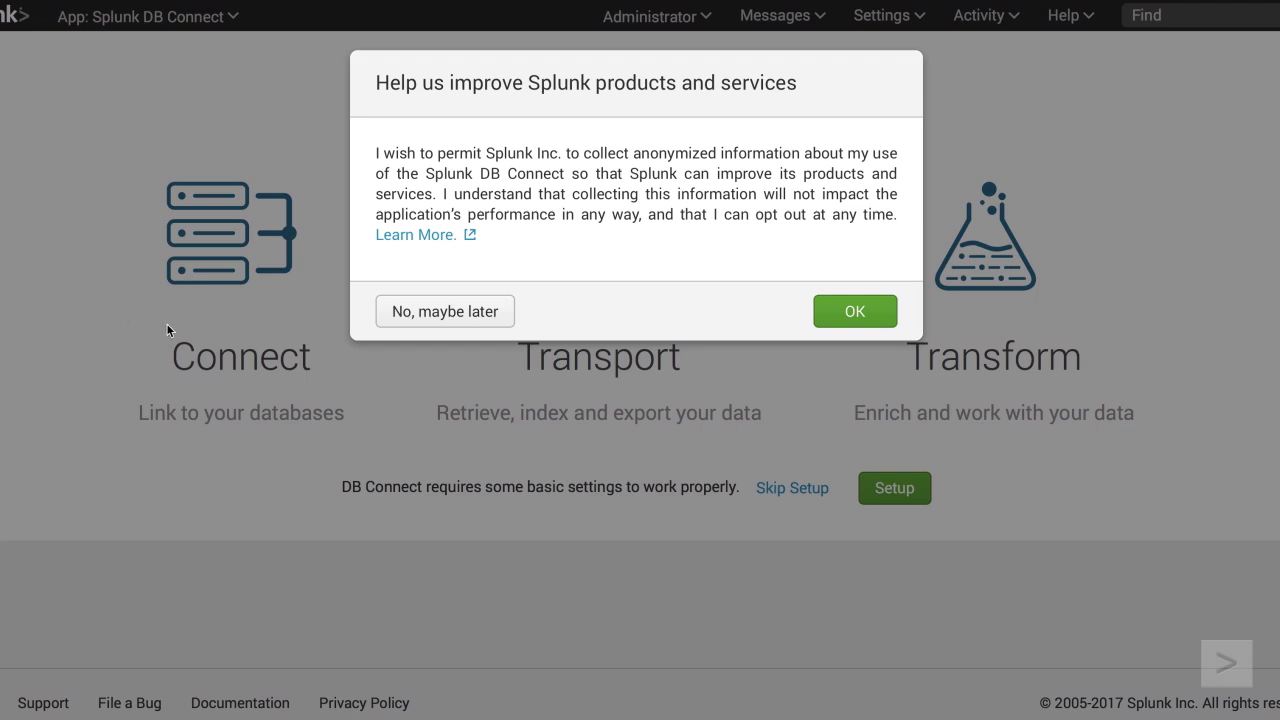
{"action": "left_click", "coordinate": [852, 313]}
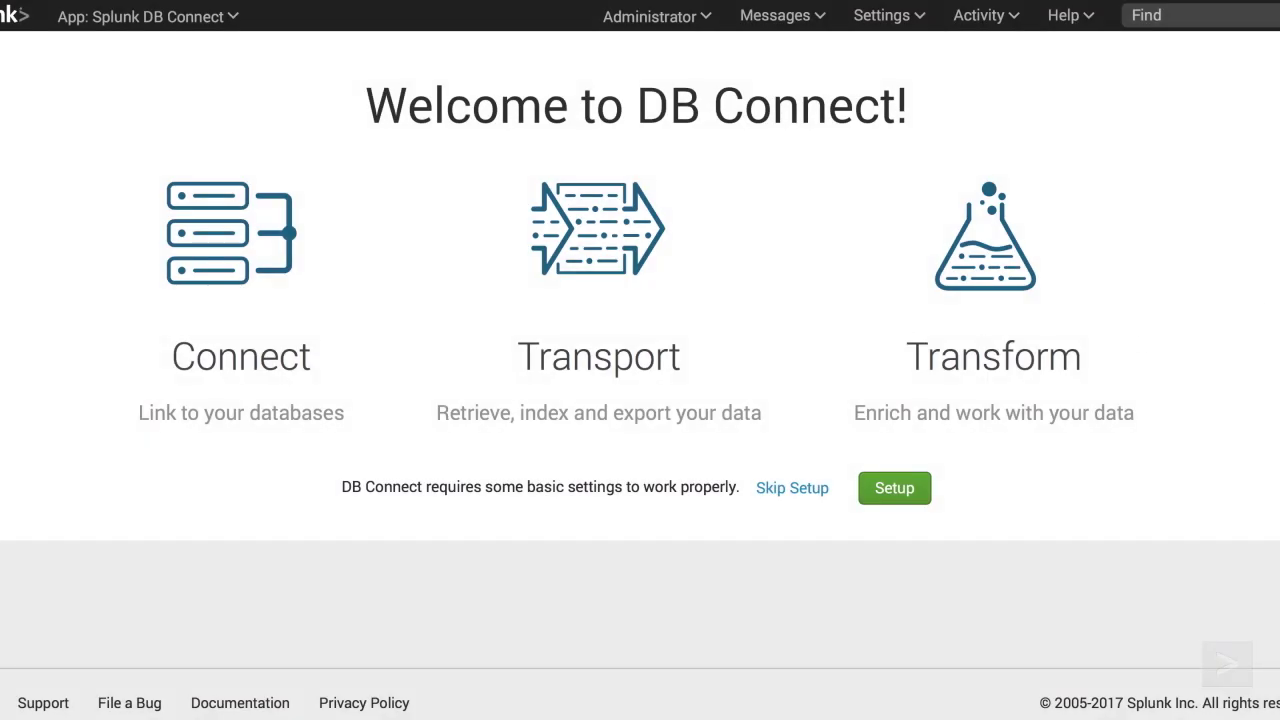
{"action": "left_click", "coordinate": [884, 489]}
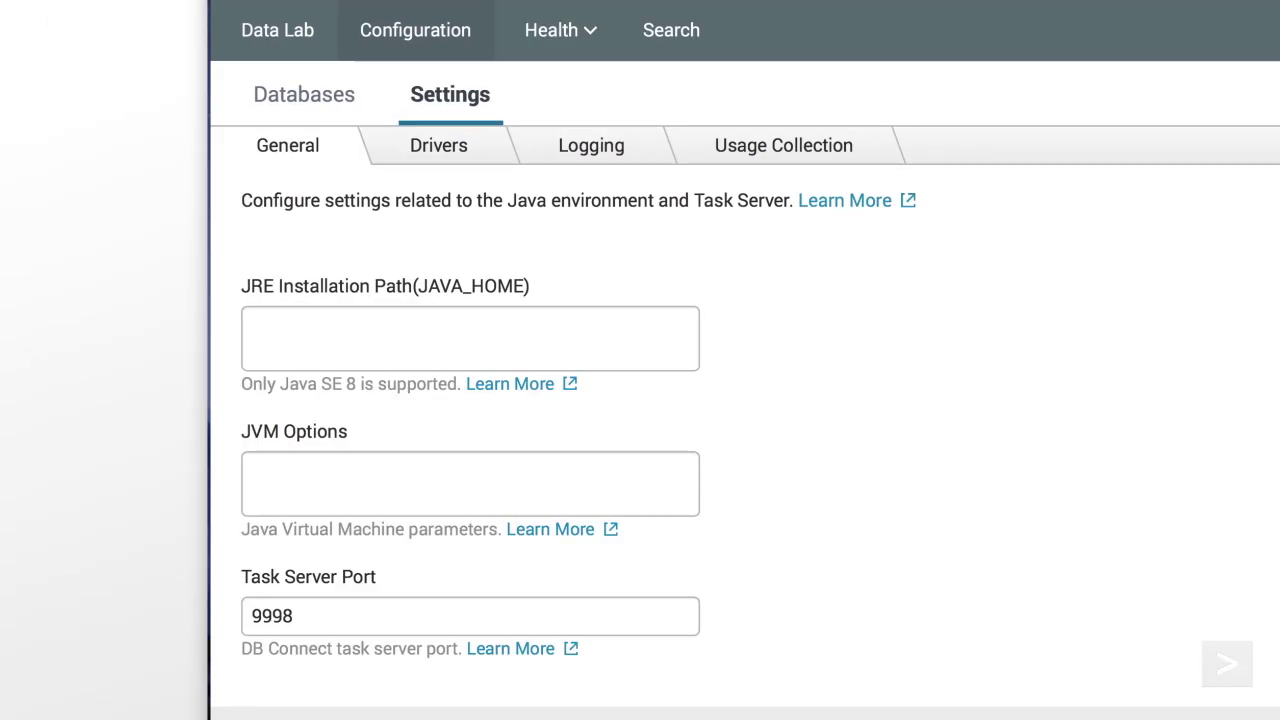
{"action": "left_click", "coordinate": [665, 345]}
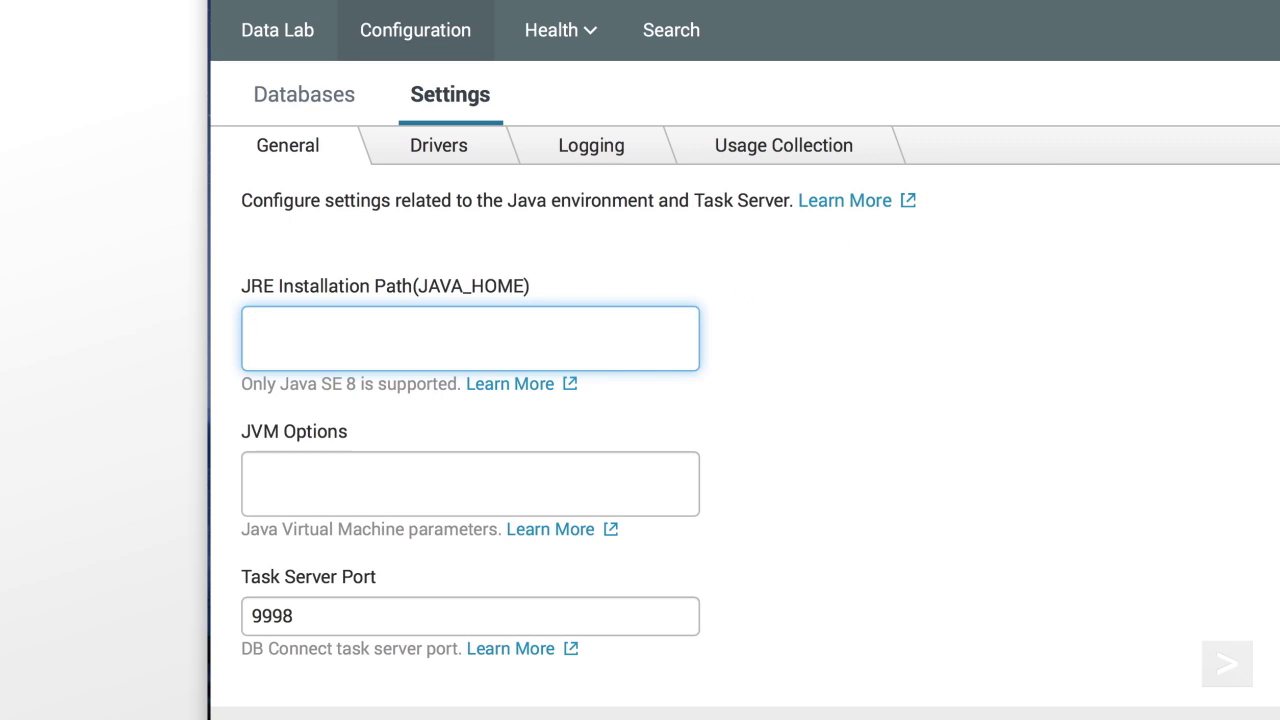
{"action": "type", "text": "/Library/Java/JavaVirtualMachines/jdk1.8.0_144.jdk/Contents/Home/"}
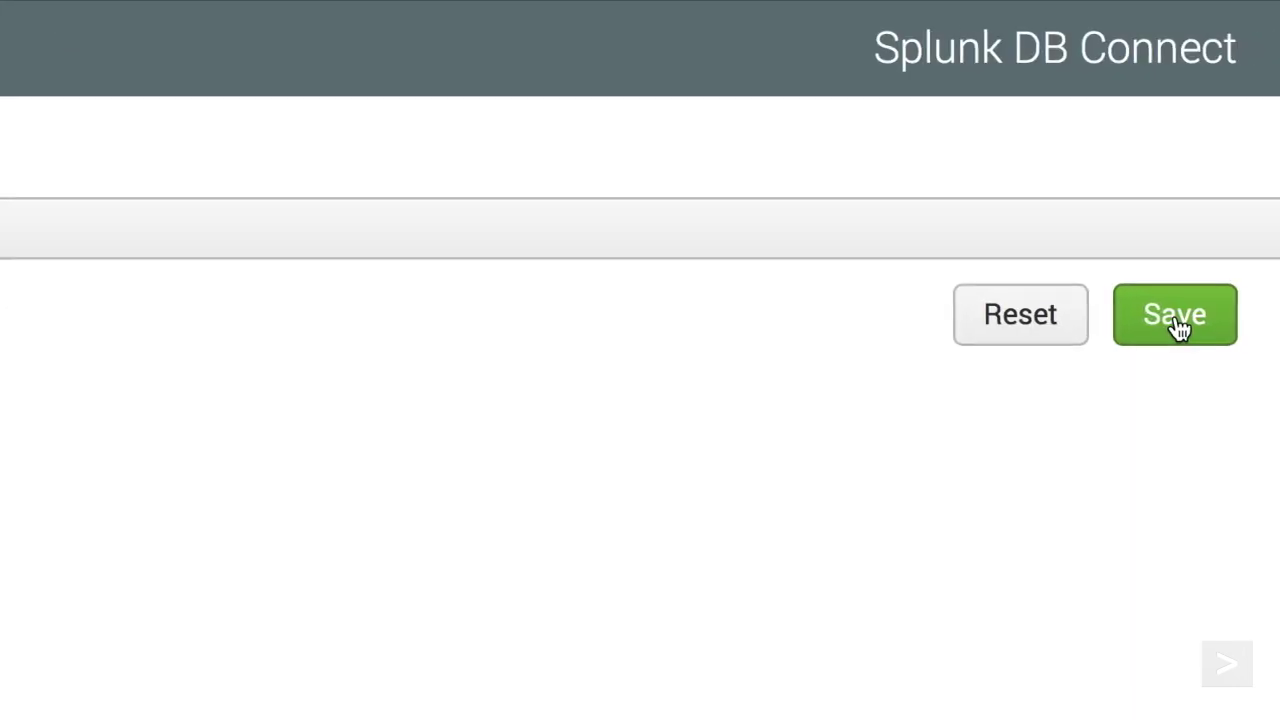
{"action": "left_click", "coordinate": [1178, 318]}
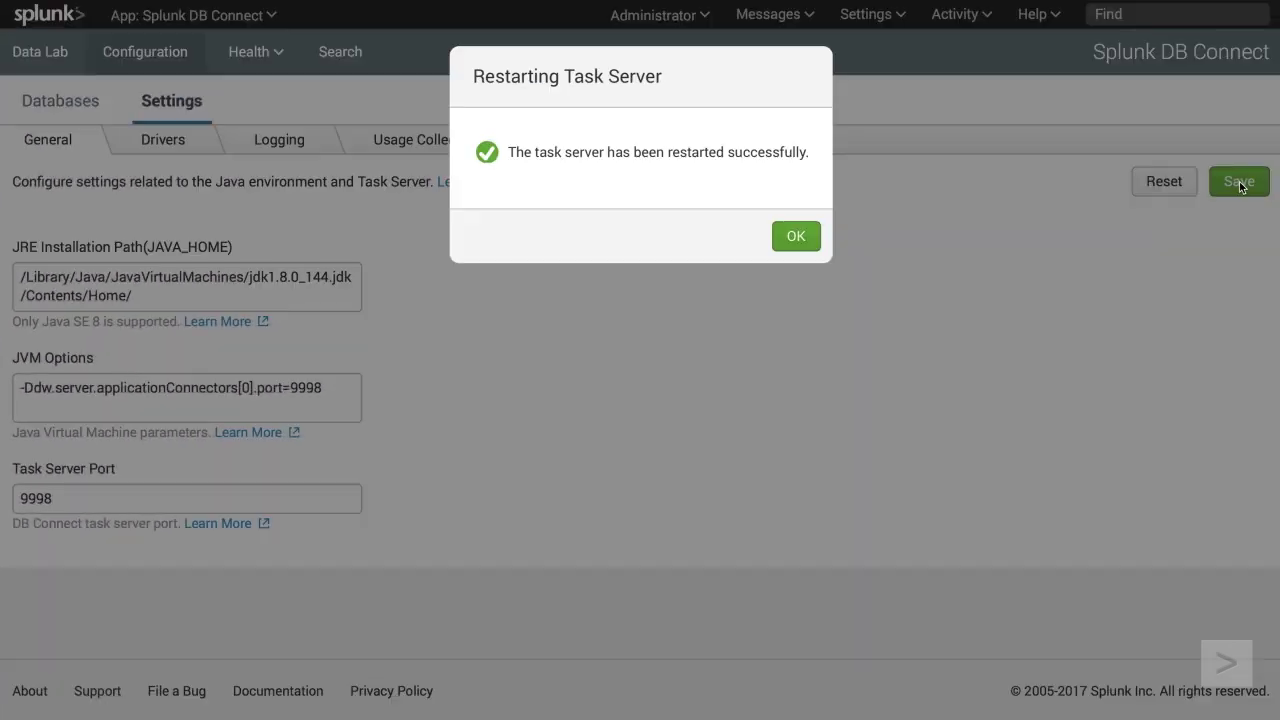
{"action": "left_click", "coordinate": [796, 236]}
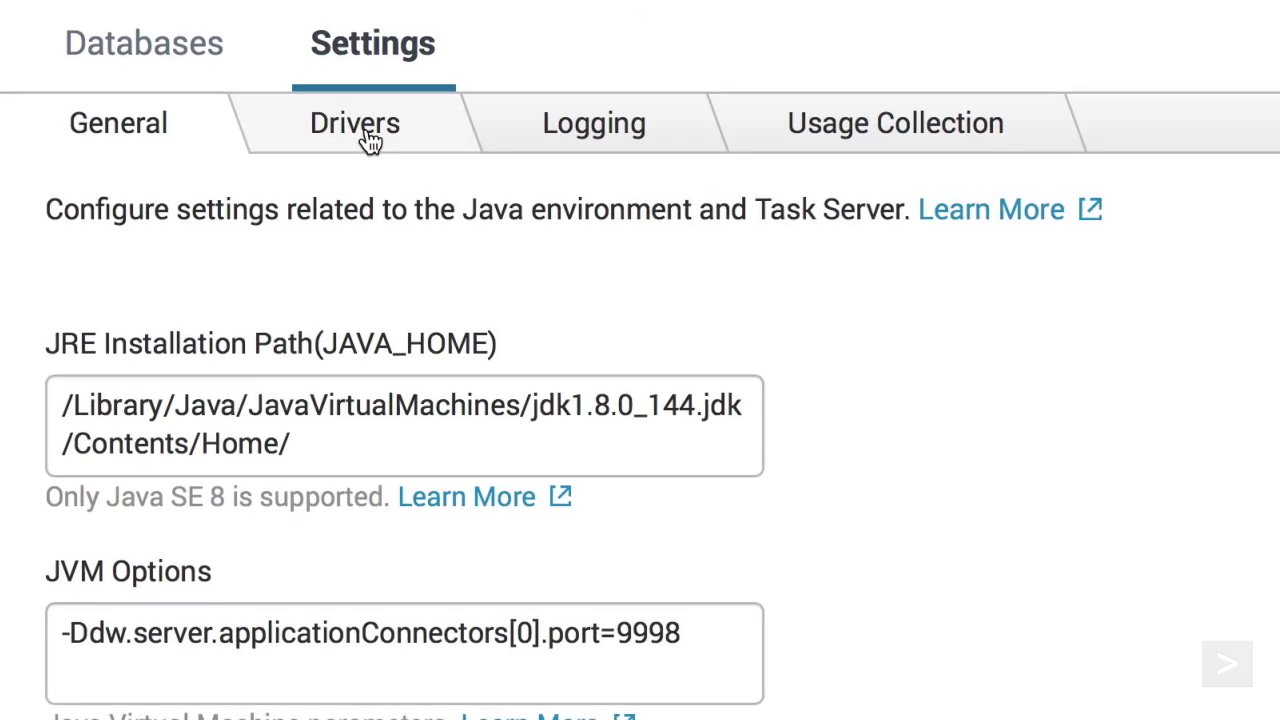
Filter the DB Connect drivers by 'po' and reload so Postgresql shows installed.
{"action": "left_click", "coordinate": [368, 137]}
{"action": "left_click", "coordinate": [335, 208]}
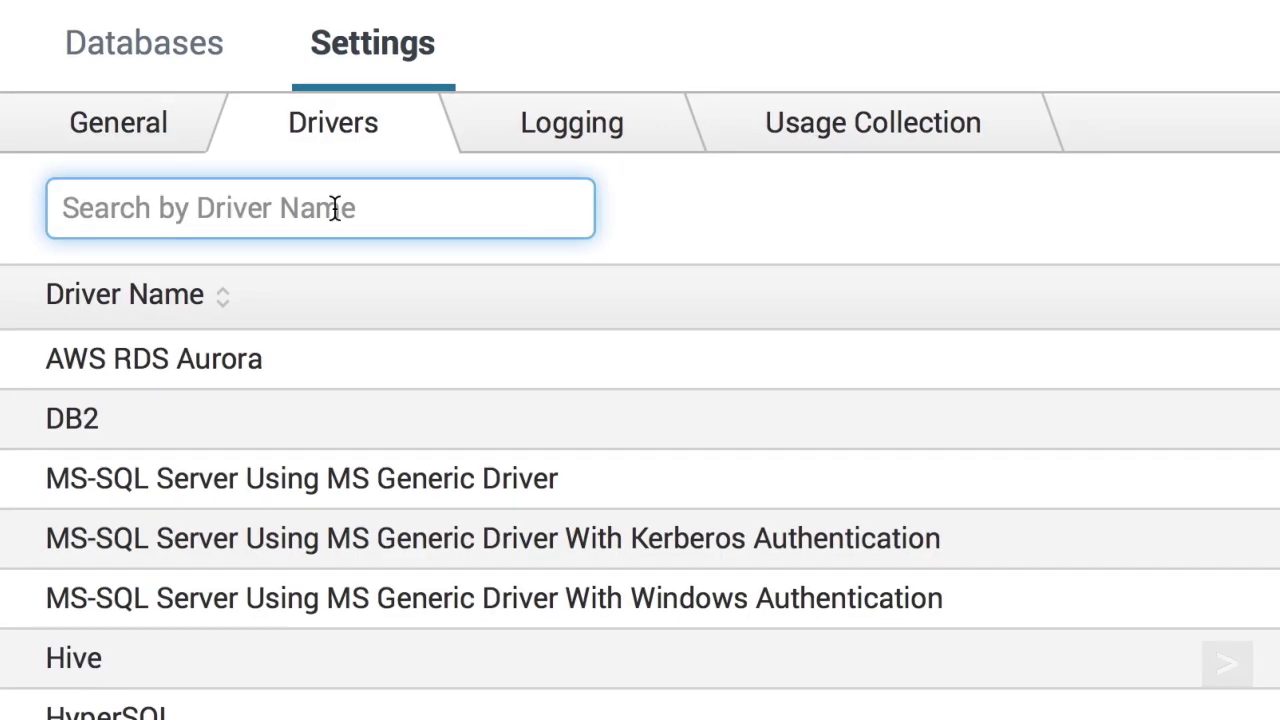
{"action": "type", "text": "po"}
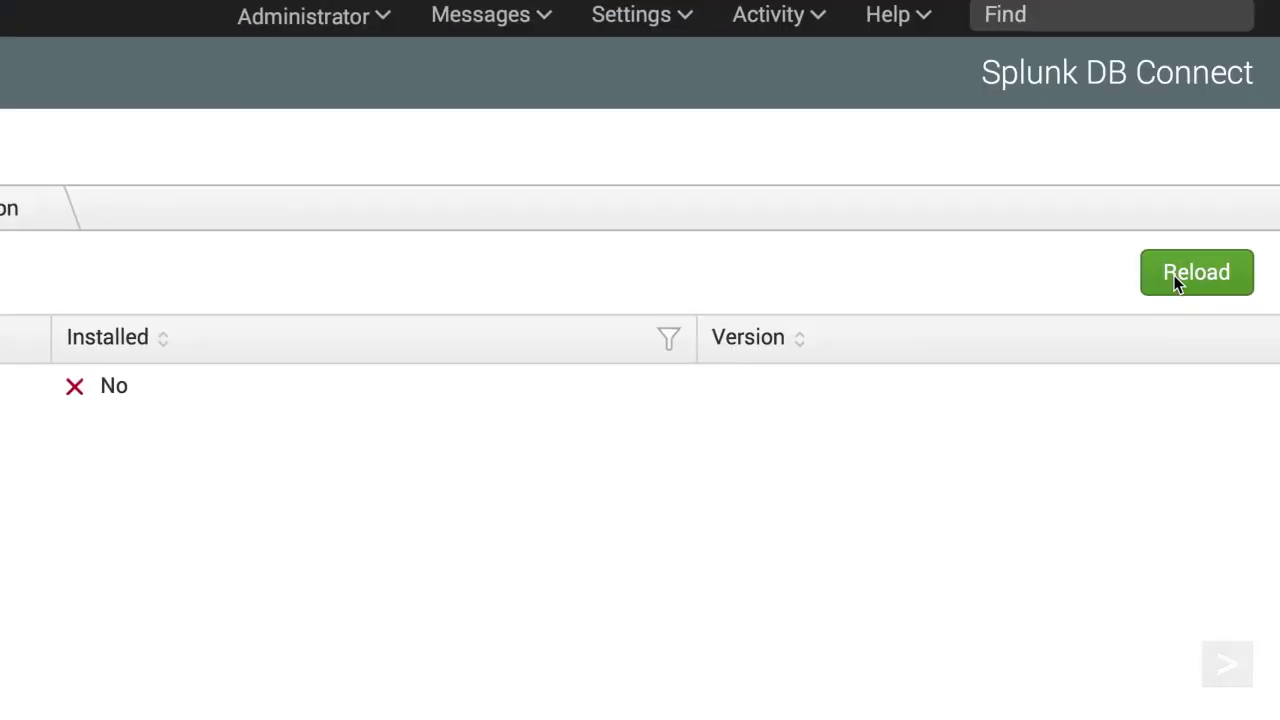
{"action": "left_click", "coordinate": [1174, 275]}
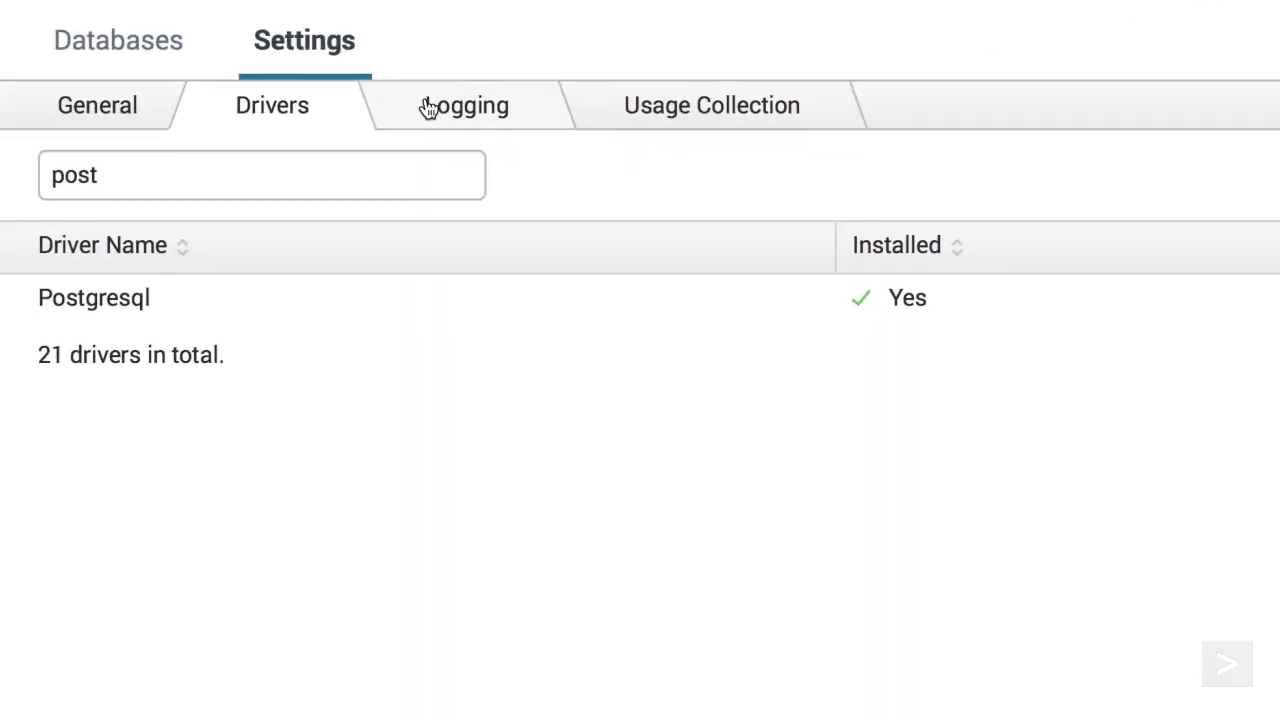
Review the Logging and Usage Collection settings, then go to the Databases connections list.
{"action": "left_click", "coordinate": [428, 108]}
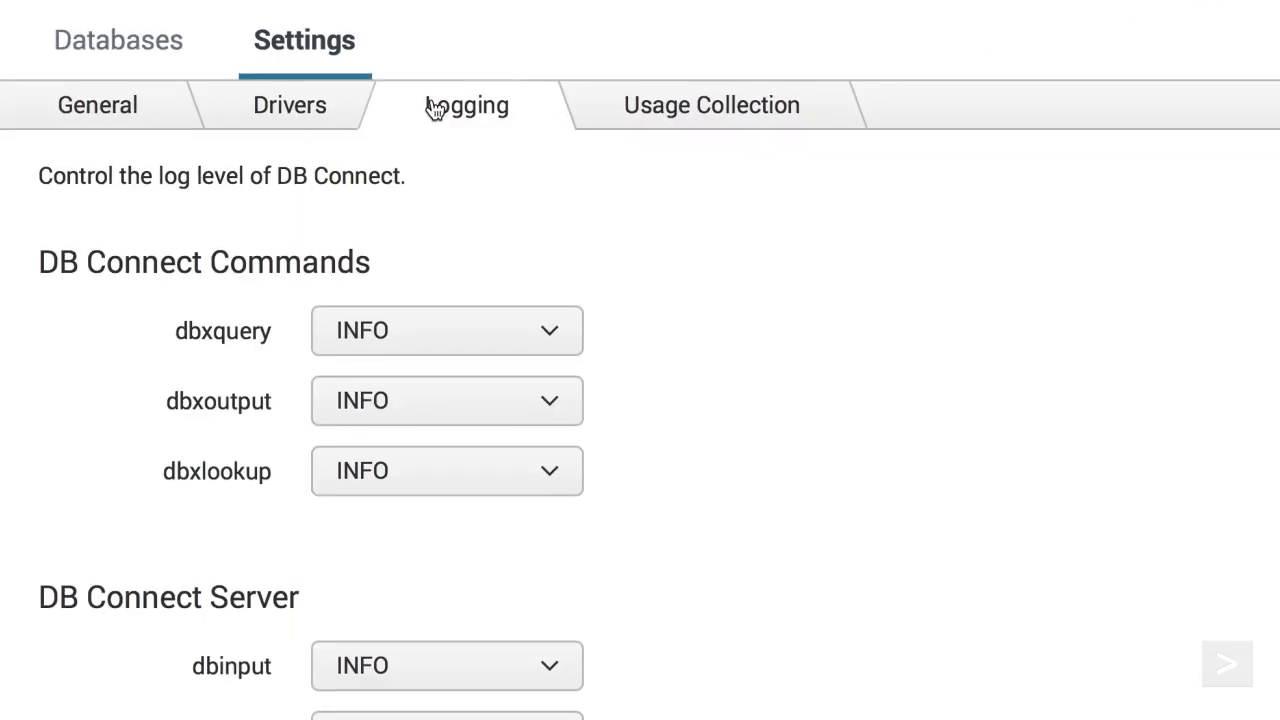
{"action": "left_click", "coordinate": [826, 116]}
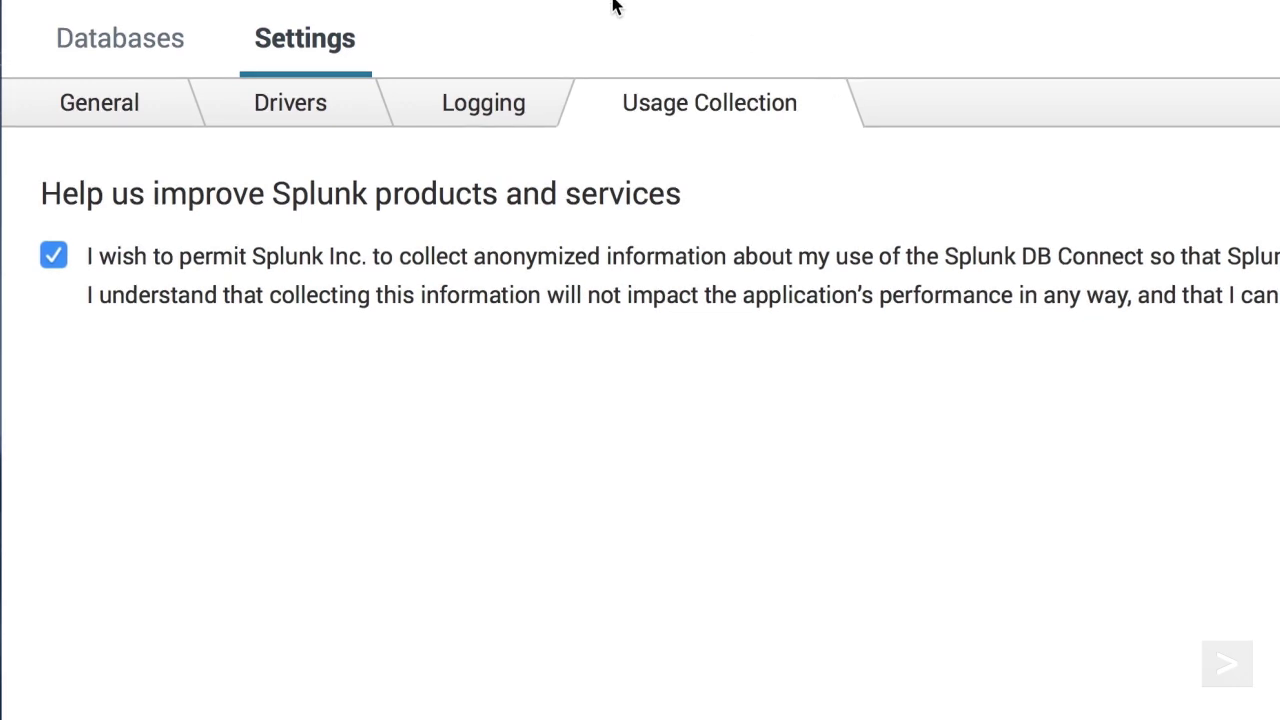
{"action": "left_click", "coordinate": [117, 50]}
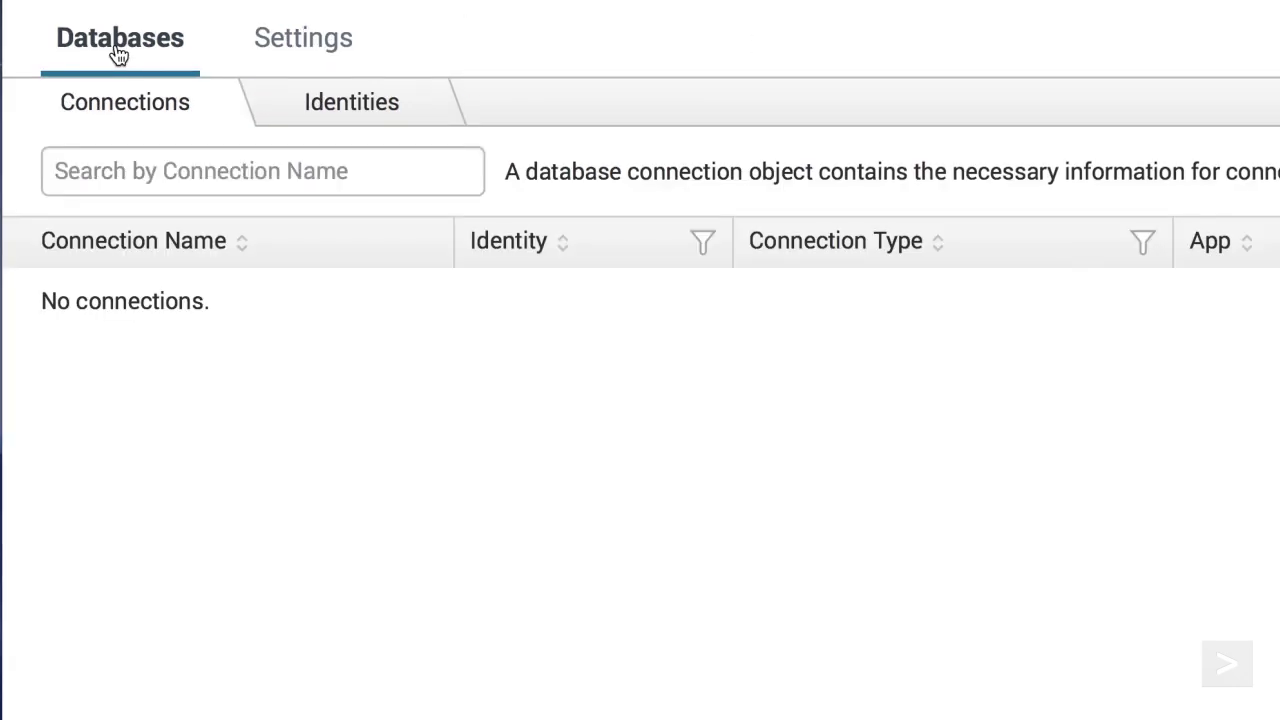
Create a new identity named GtS_db_user with the database user's username and password.
{"action": "left_click", "coordinate": [266, 107]}
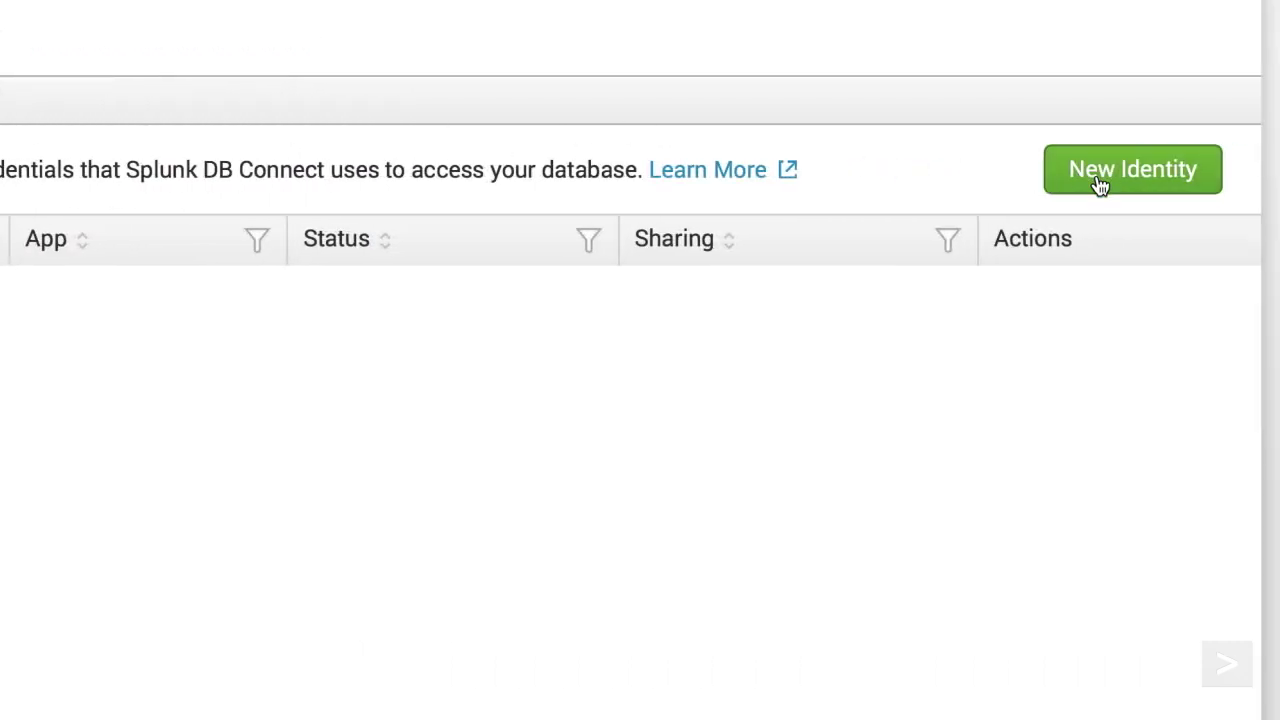
{"action": "left_click", "coordinate": [1100, 185]}
{"action": "type", "text": "GtS_db_user"}
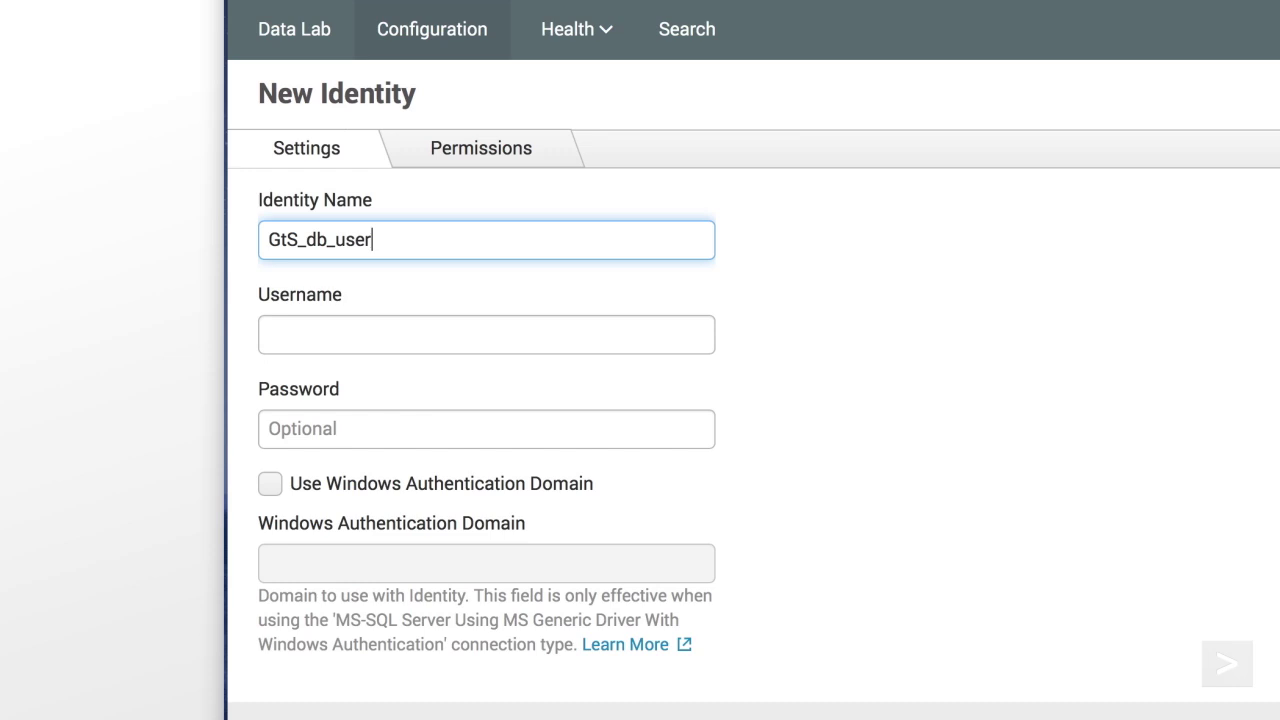
{"action": "left_click", "coordinate": [270, 334]}
{"action": "type", "text": "d"}
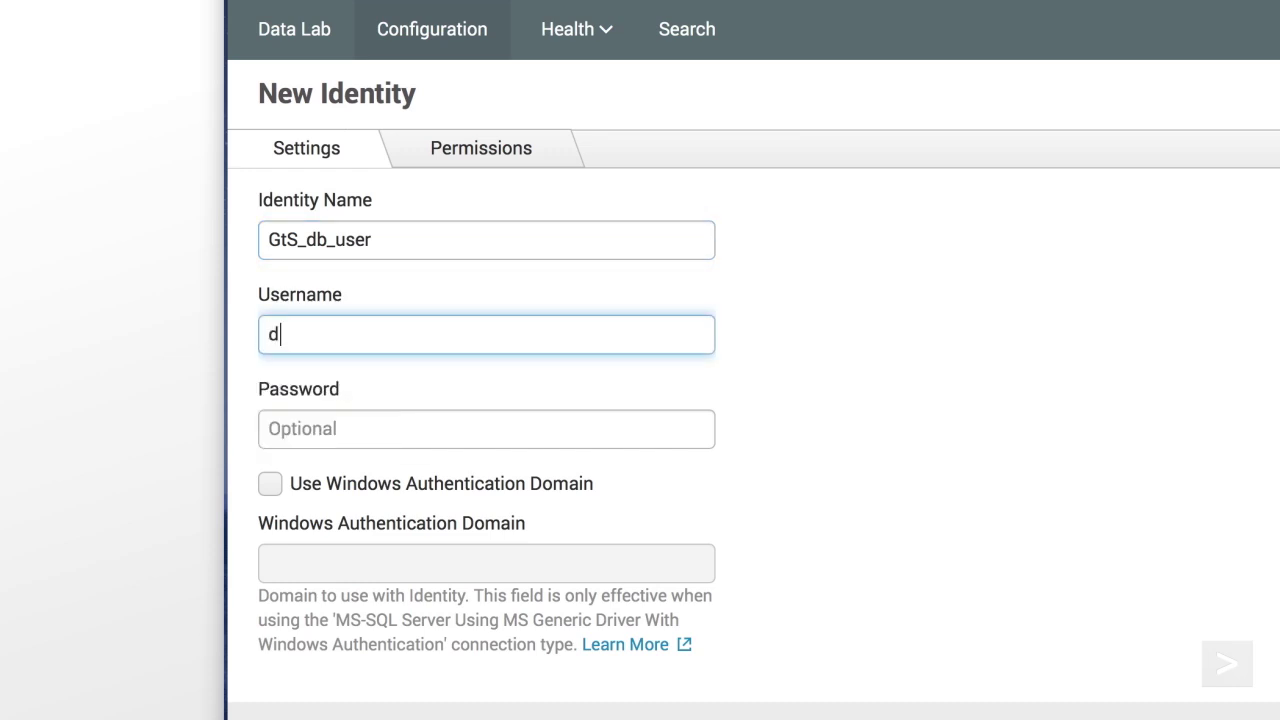
{"action": "left_click", "coordinate": [300, 428]}
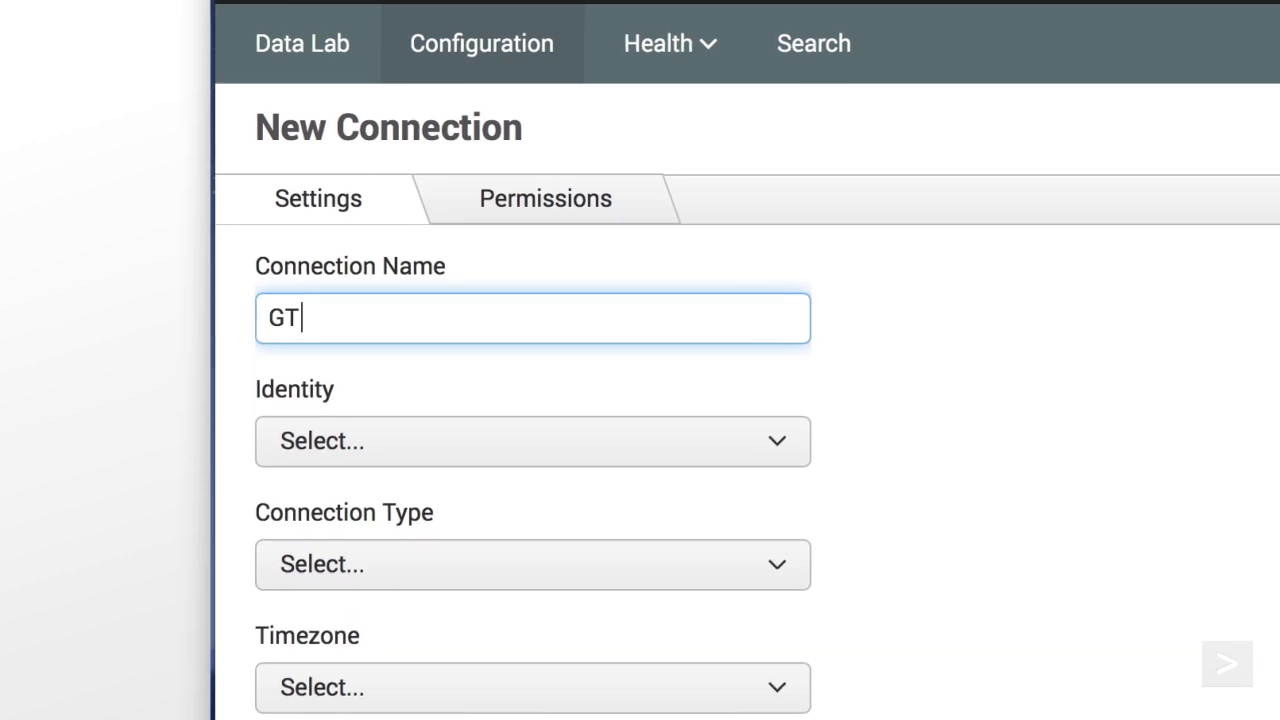
Name the connection GTS_DB, using identity GtS_db_user and connection type Postgresql.
{"action": "type", "text": "DB"}
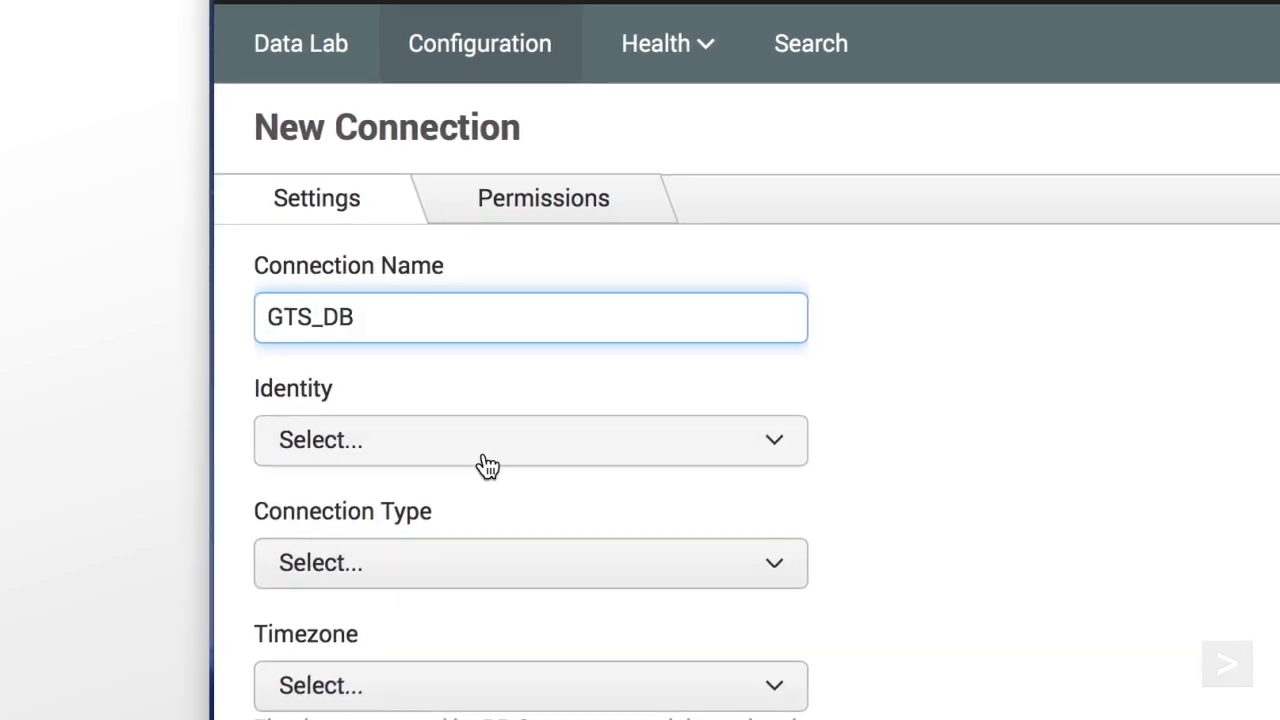
{"action": "left_click", "coordinate": [487, 462]}
{"action": "left_click", "coordinate": [449, 583]}
{"action": "scroll", "coordinate": [457, 586], "scroll_direction": "down", "scroll_amount": 5}
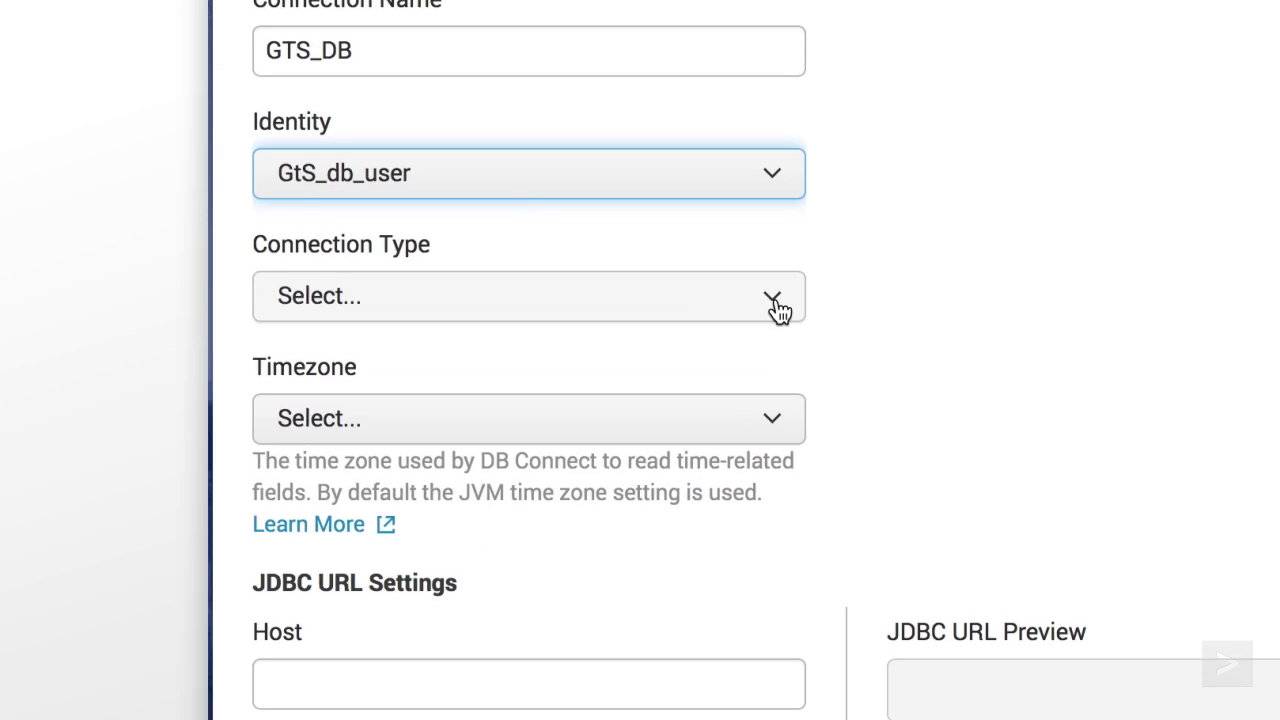
{"action": "left_click", "coordinate": [777, 305]}
{"action": "type", "text": "pos"}
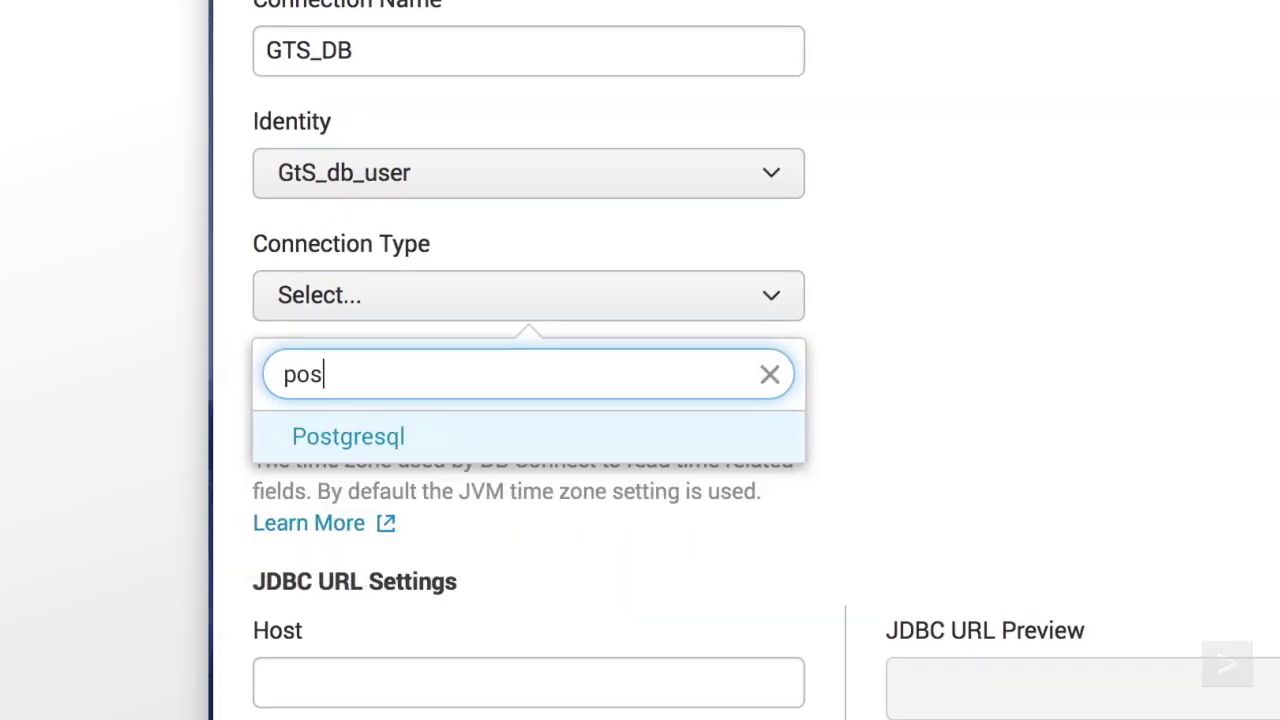
{"action": "left_click", "coordinate": [734, 436]}
Set timezone America/Los_Angeles, host localhost, default database gts, and save the connection.
{"action": "left_click", "coordinate": [751, 420]}
{"action": "type", "text": "los"}
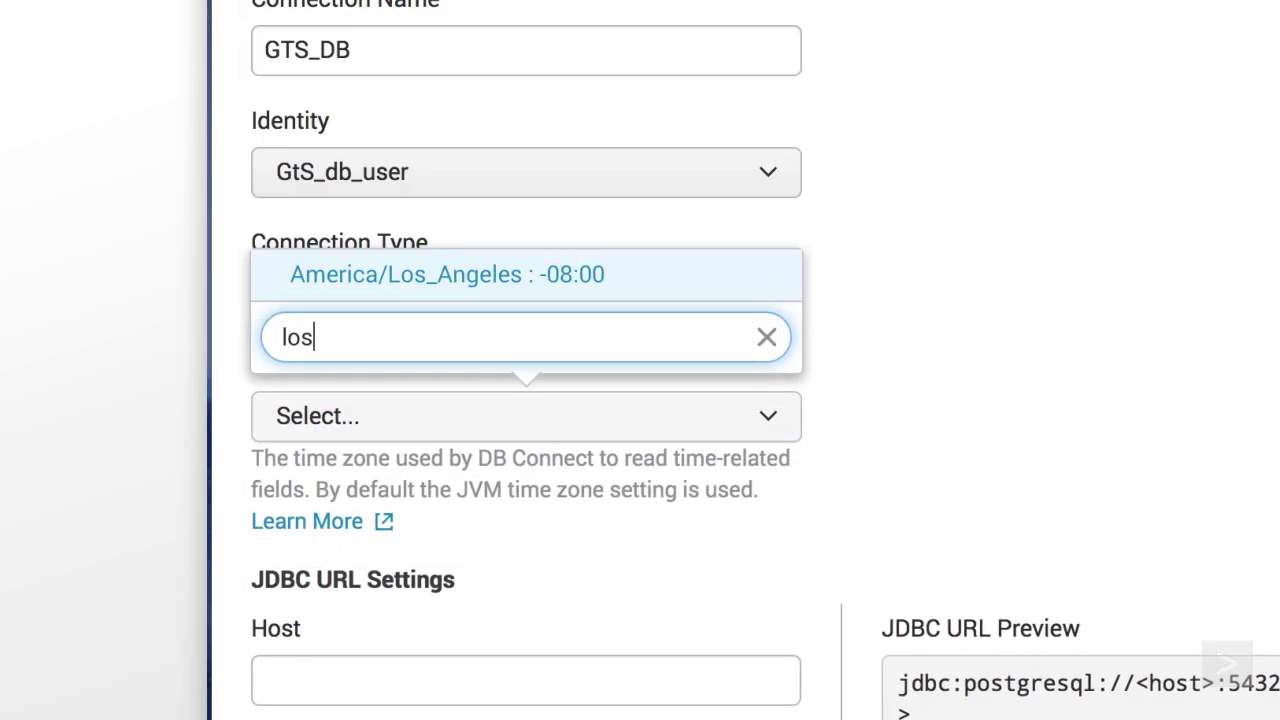
{"action": "key", "text": "Return"}
{"action": "left_click", "coordinate": [573, 680]}
{"action": "type", "text": "localhos"}
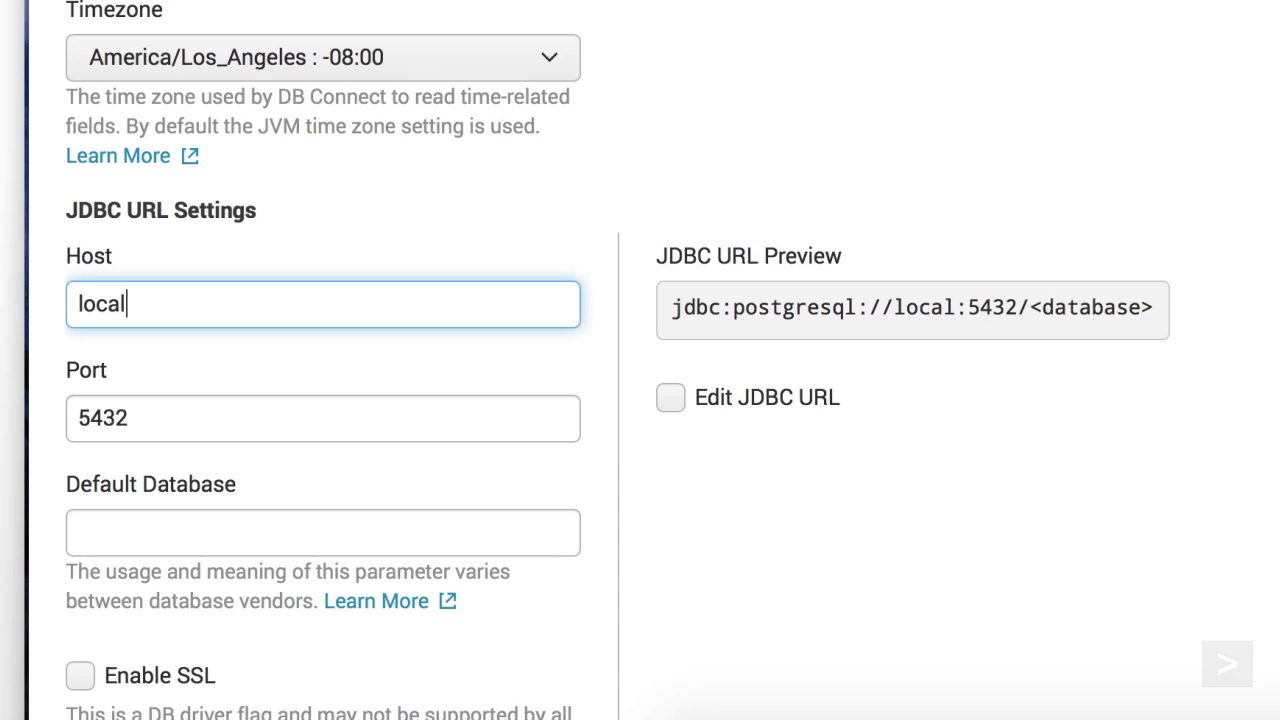
{"action": "type", "text": "t"}
{"action": "left_click", "coordinate": [394, 529]}
{"action": "type", "text": "gt"}
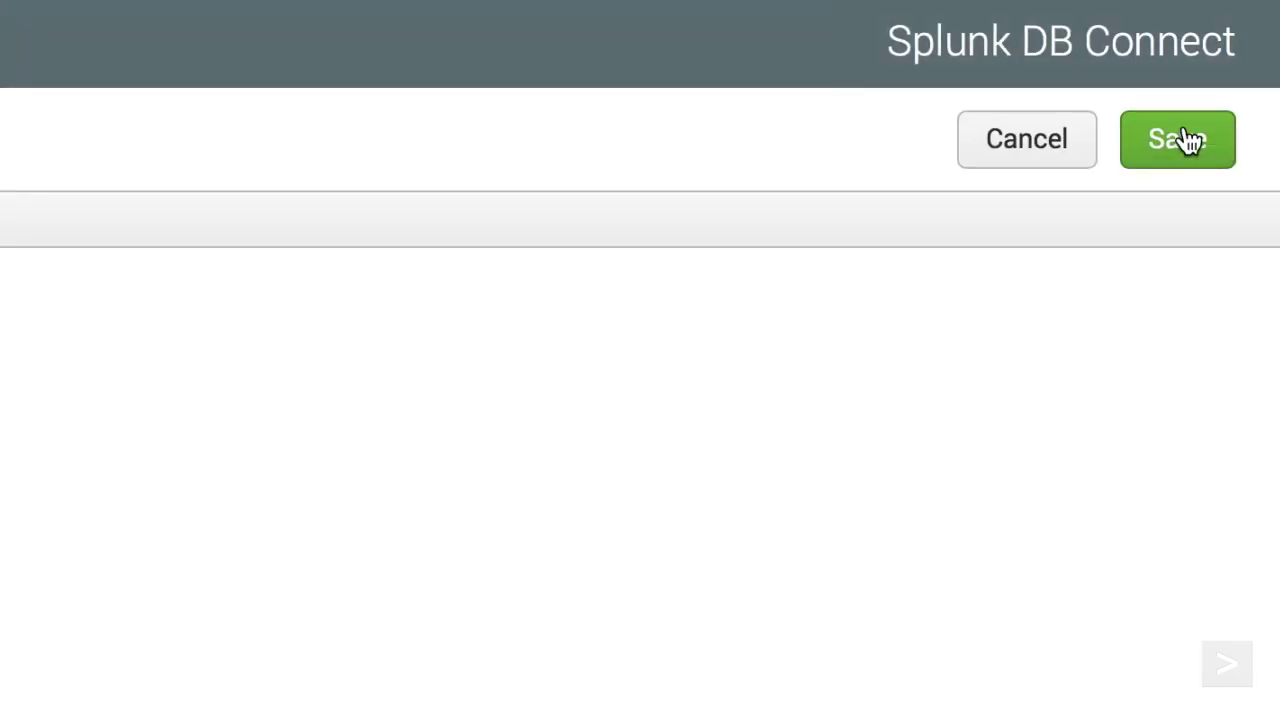
{"action": "left_click", "coordinate": [1185, 140]}
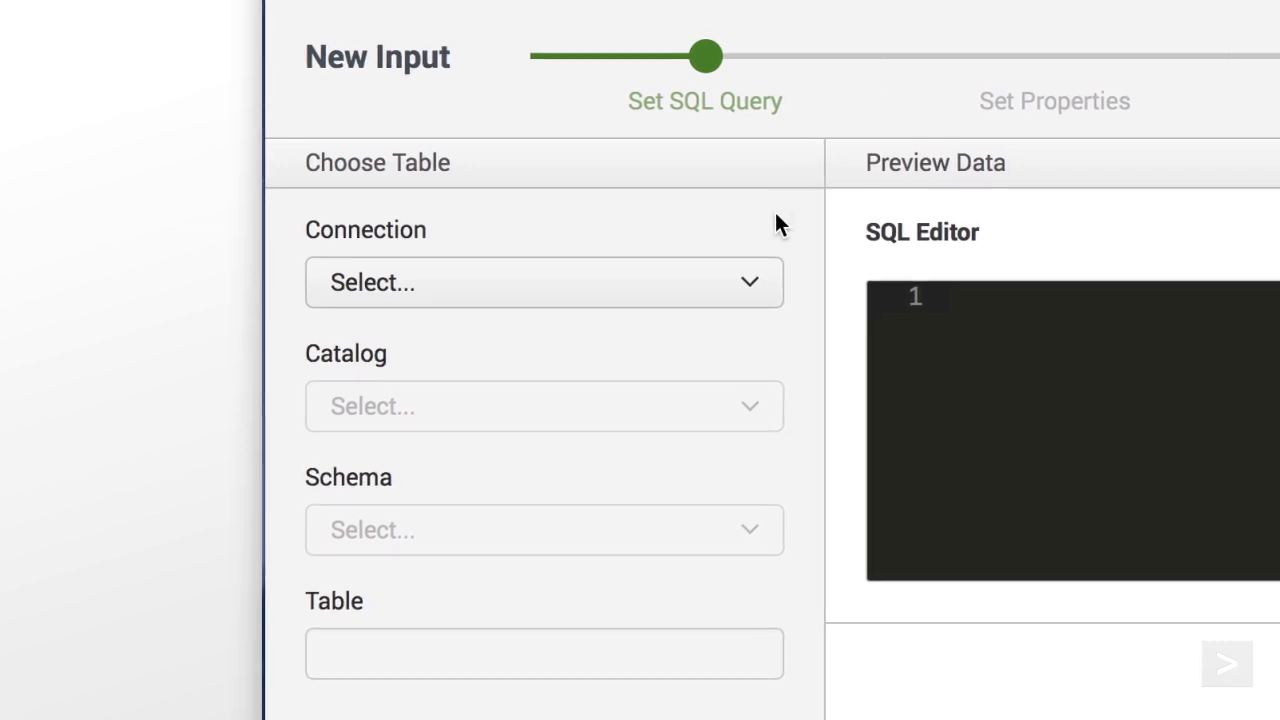
Choose the GTS_DB connection, gts catalog and public schema, then set up a rising input.
{"action": "left_click", "coordinate": [757, 284]}
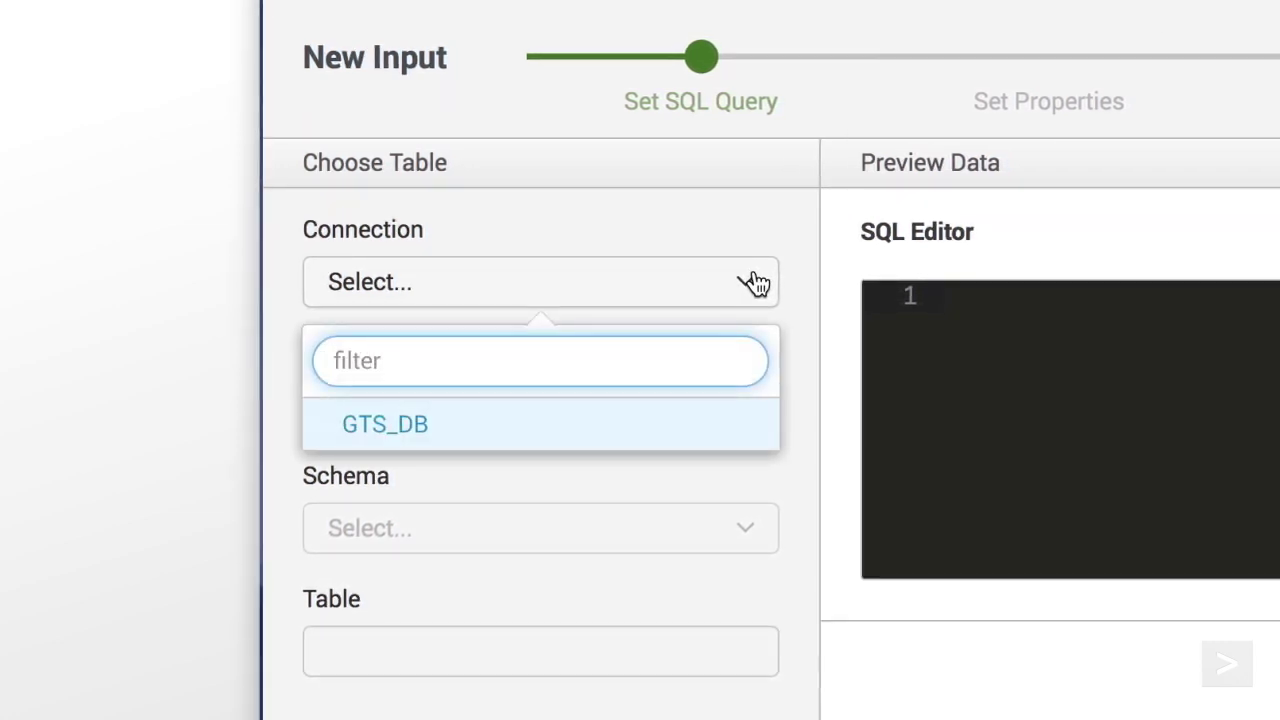
{"action": "left_click", "coordinate": [717, 430]}
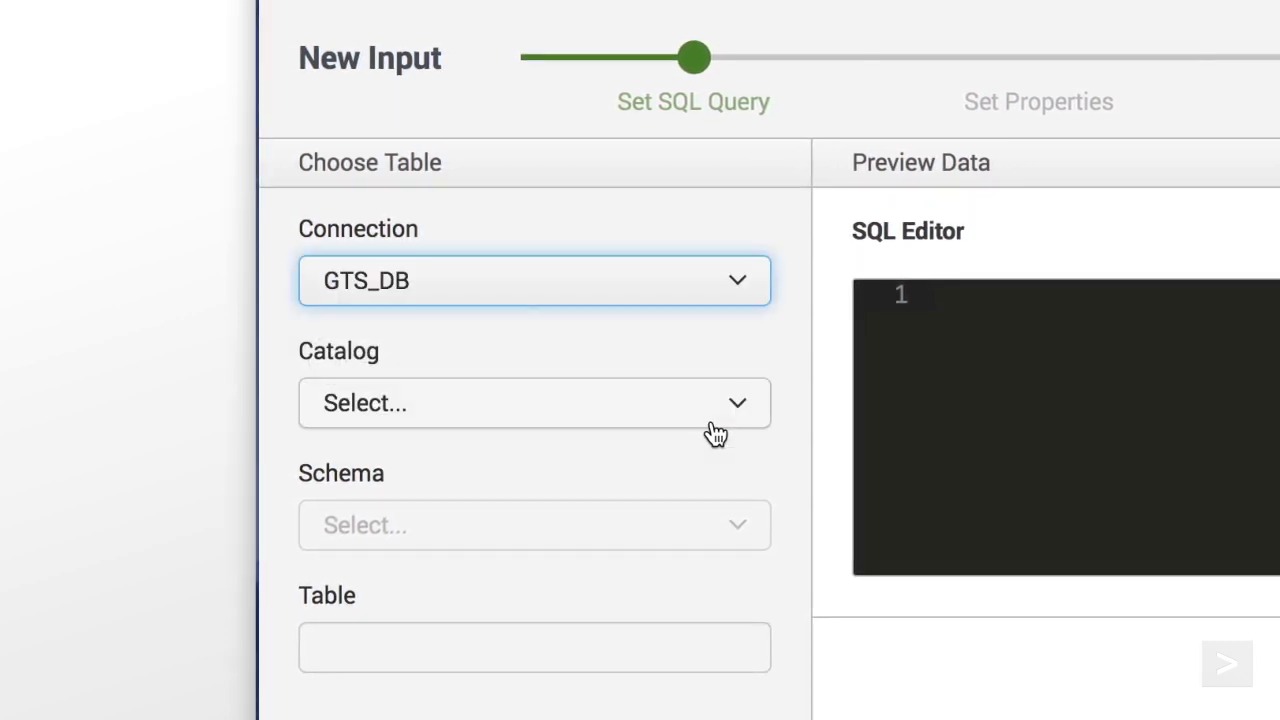
{"action": "left_click", "coordinate": [714, 426]}
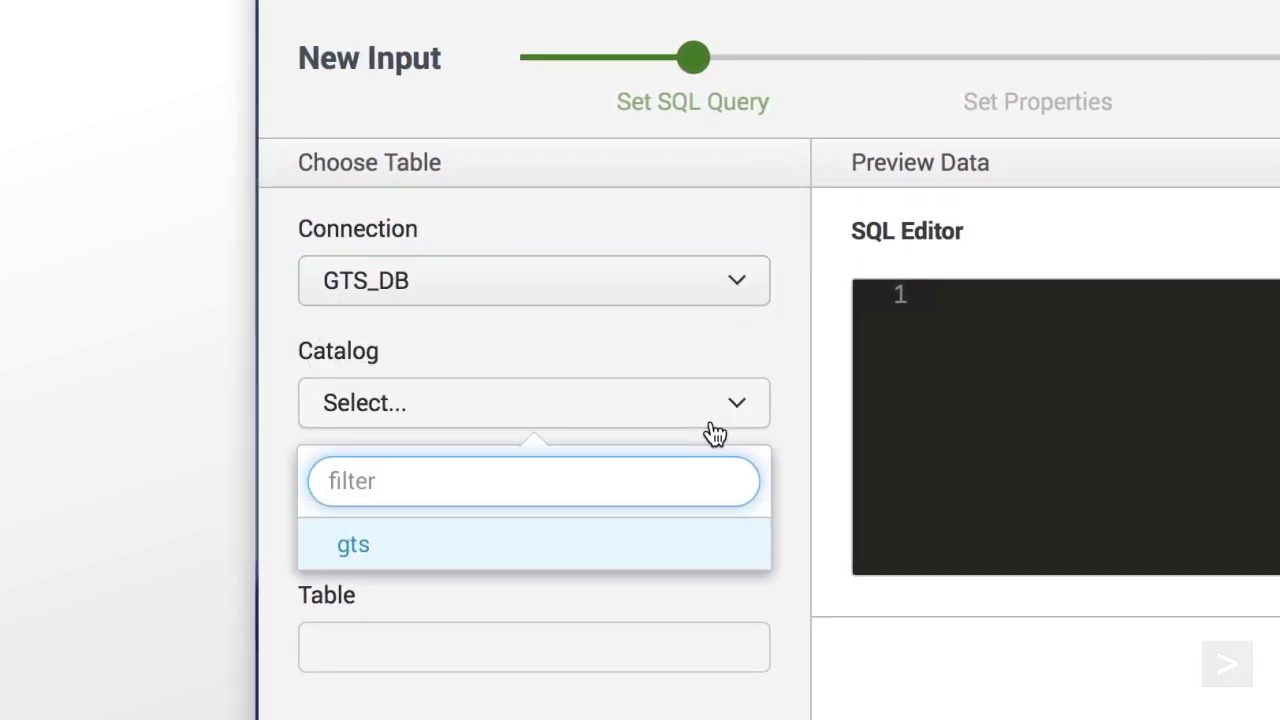
{"action": "left_click", "coordinate": [689, 557]}
{"action": "scroll", "coordinate": [689, 440], "scroll_direction": "down", "scroll_amount": 3}
{"action": "left_click", "coordinate": [697, 285]}
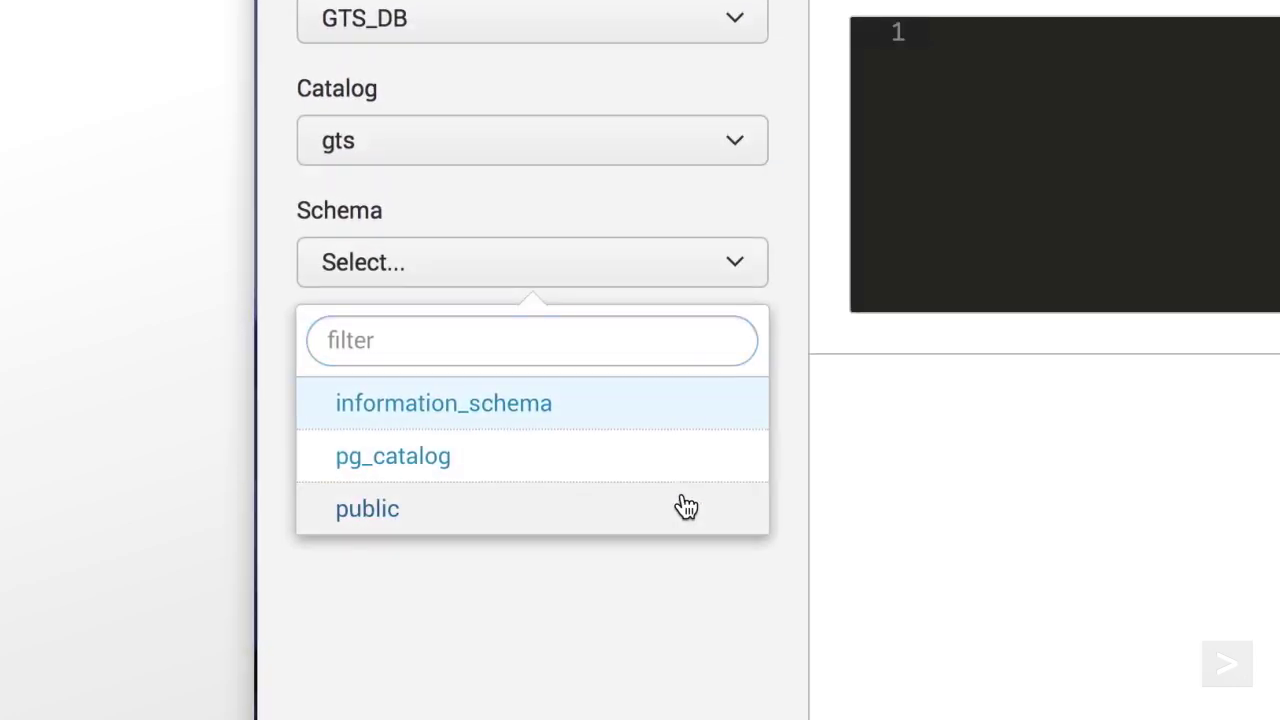
{"action": "left_click", "coordinate": [686, 508]}
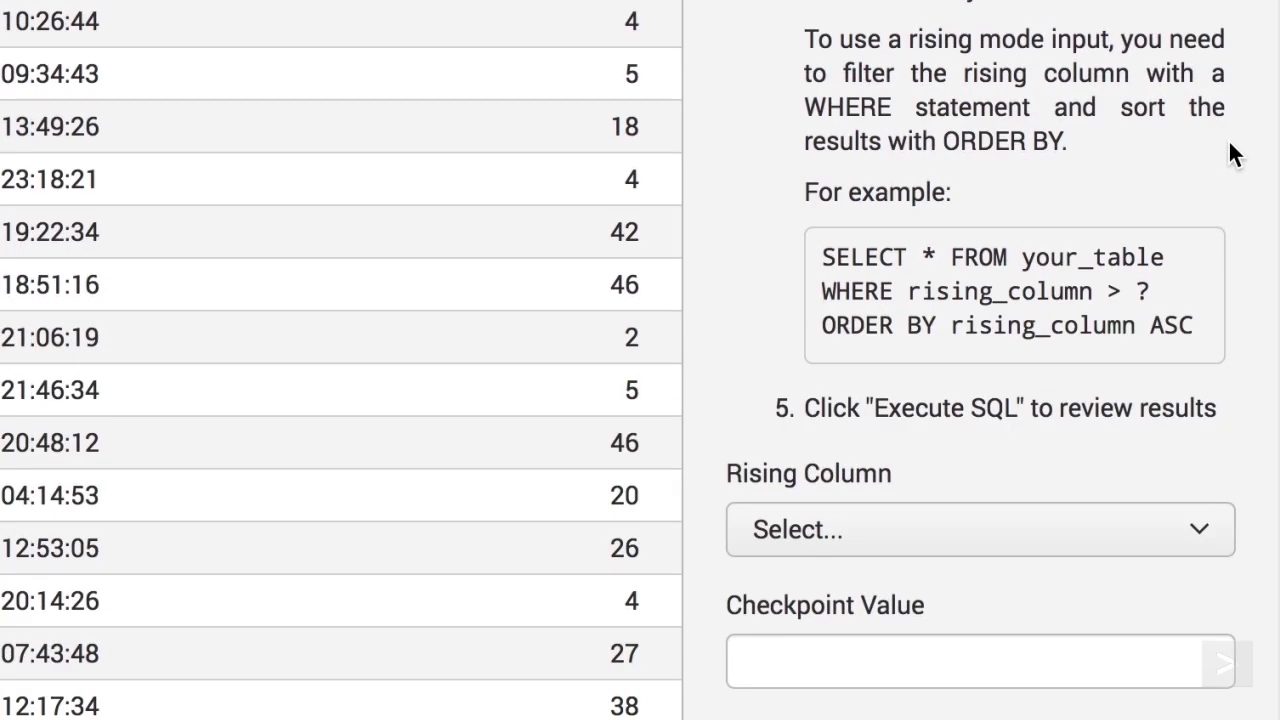
{"action": "left_click", "coordinate": [1158, 531]}
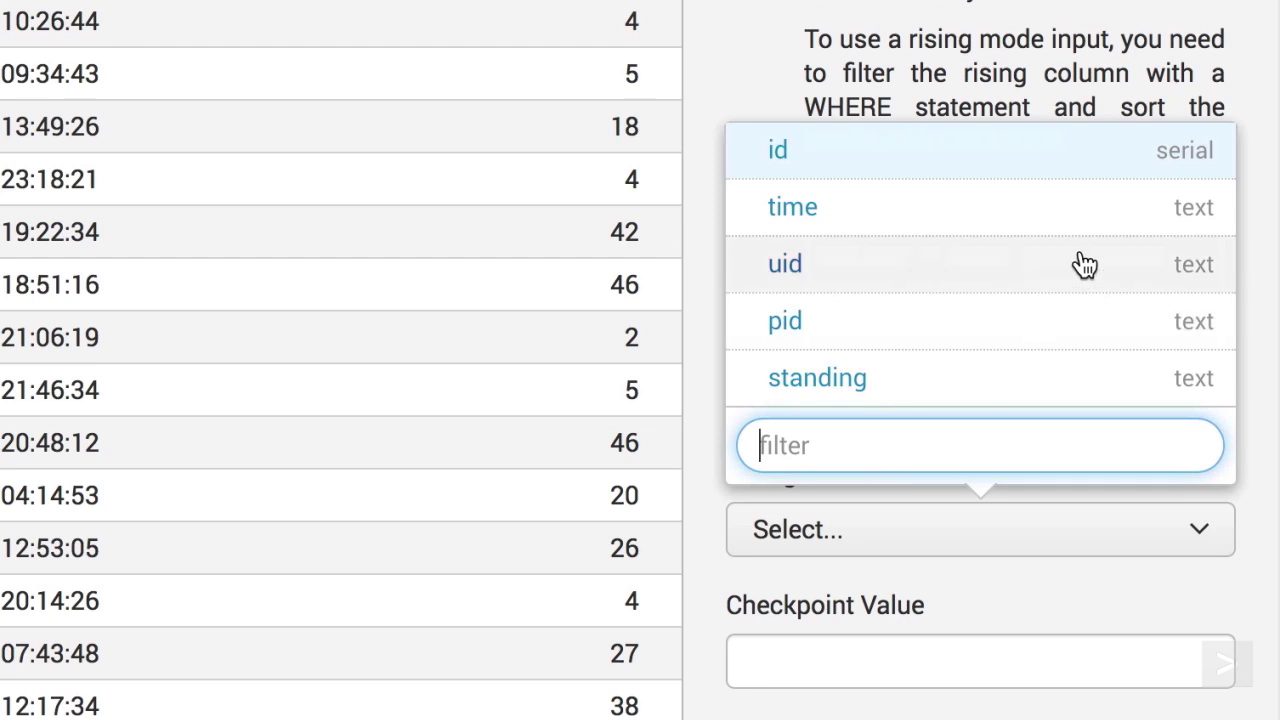
Make id the rising column with checkpoint value 5 and execute the SQL query.
{"action": "left_click", "coordinate": [1080, 162]}
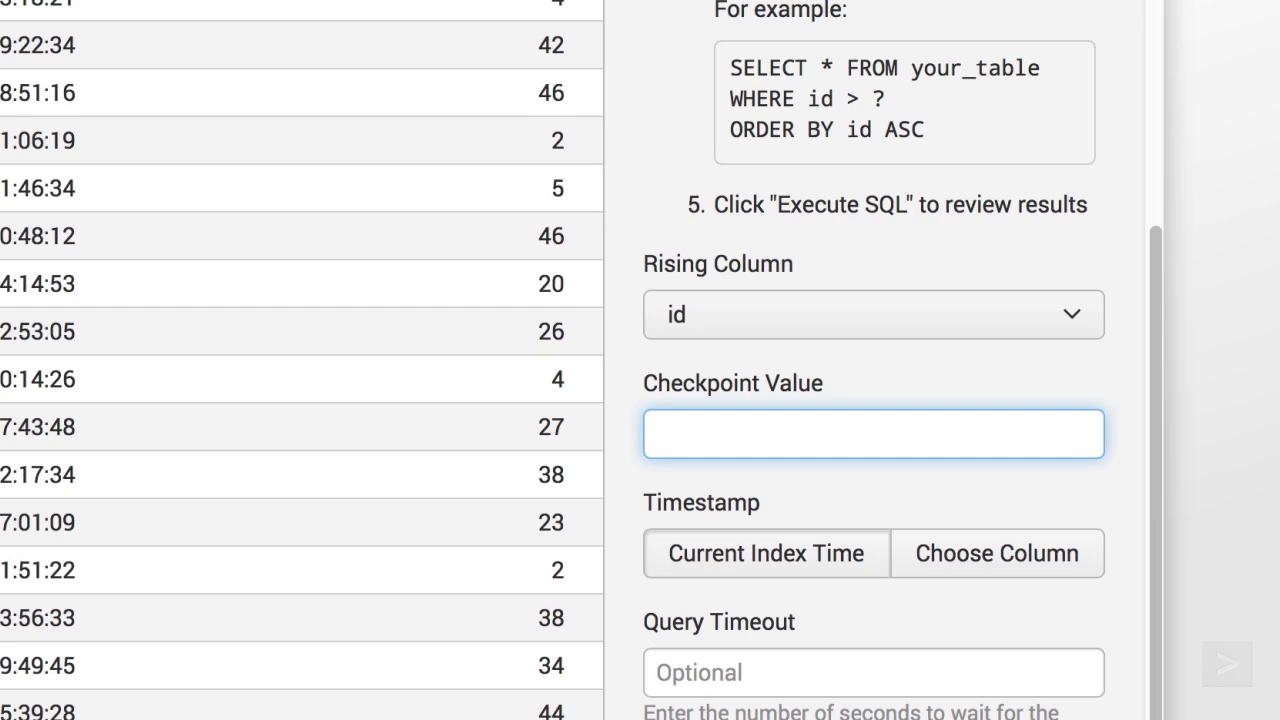
{"action": "type", "text": "5"}
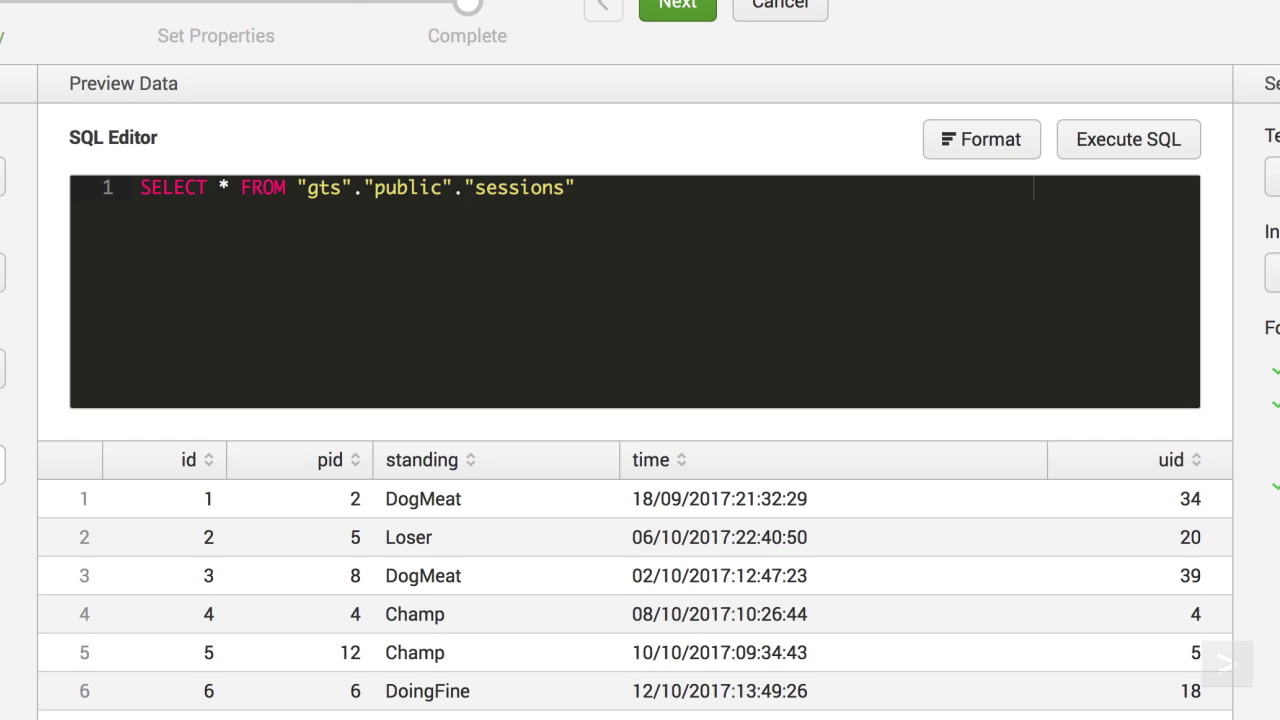
{"action": "left_click", "coordinate": [1166, 139]}
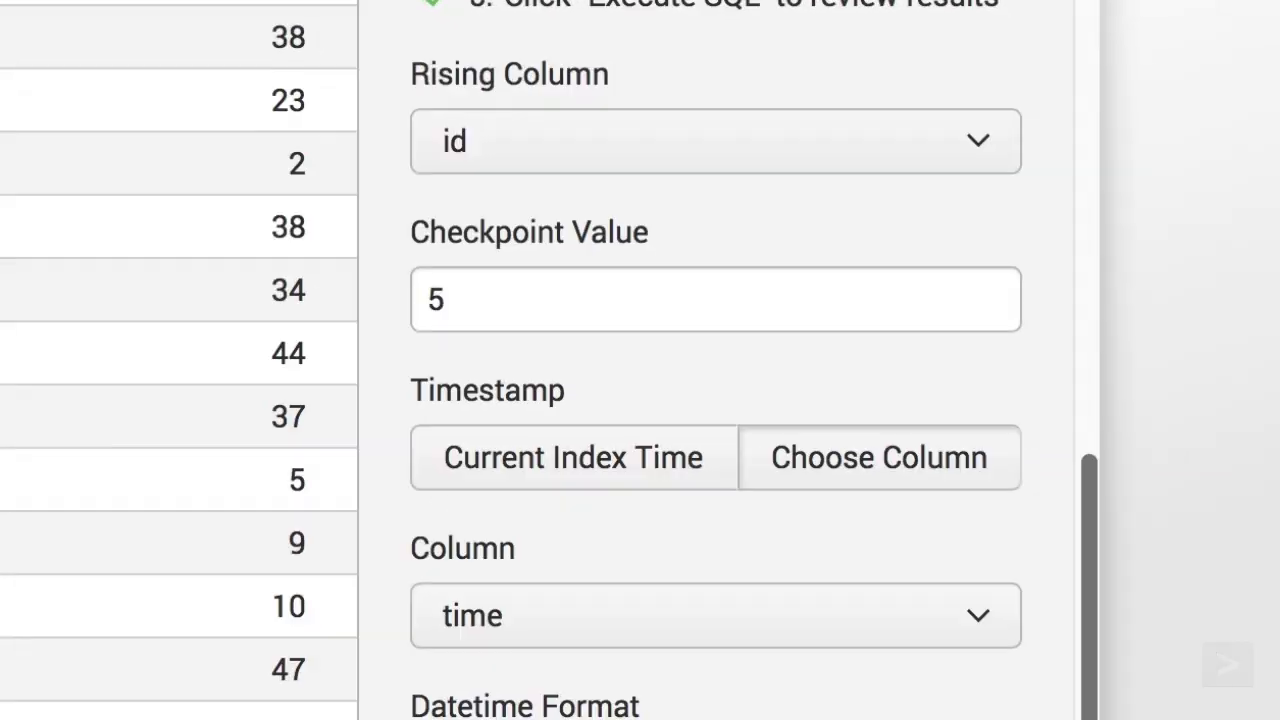
{"action": "left_click", "coordinate": [577, 300]}
Reset the checkpoint to 0 and timestamp events from the time column as dd/MM/yyyy:HH:mm:ss.
{"action": "left_click_drag", "start_coordinate": [577, 300], "coordinate": [400, 300]}
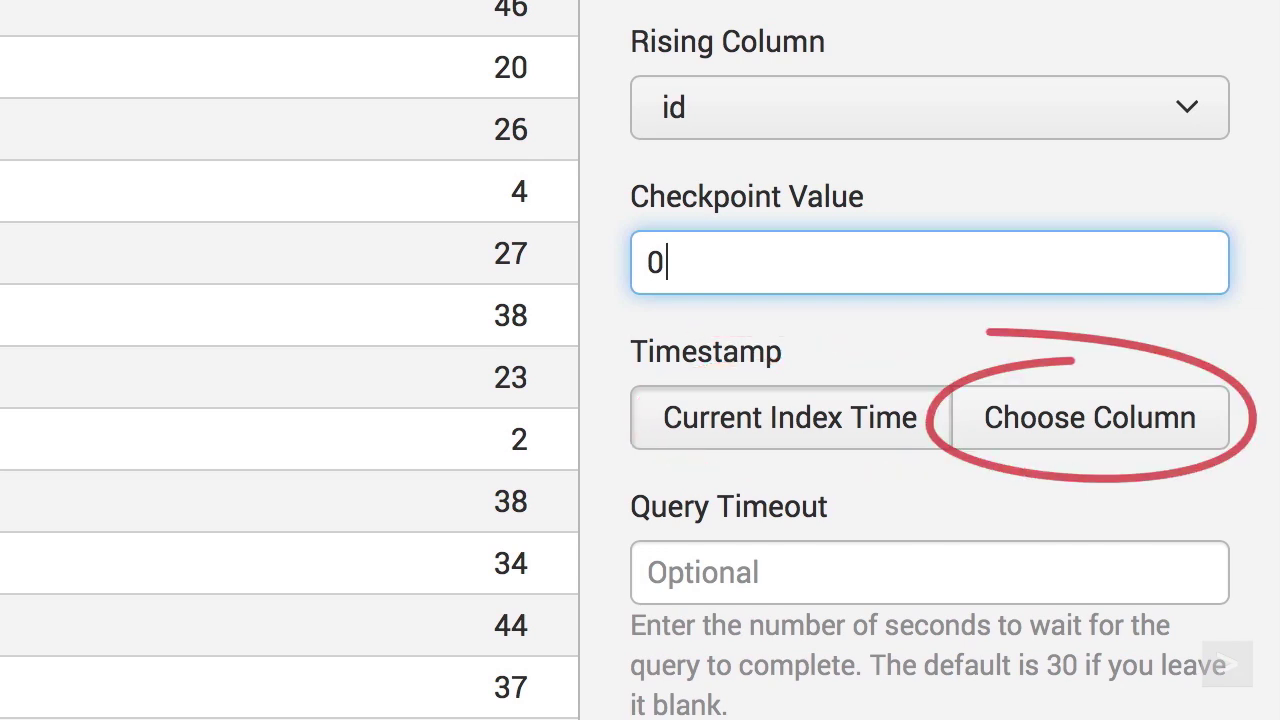
{"action": "left_click", "coordinate": [1164, 430]}
{"action": "left_click", "coordinate": [1162, 574]}
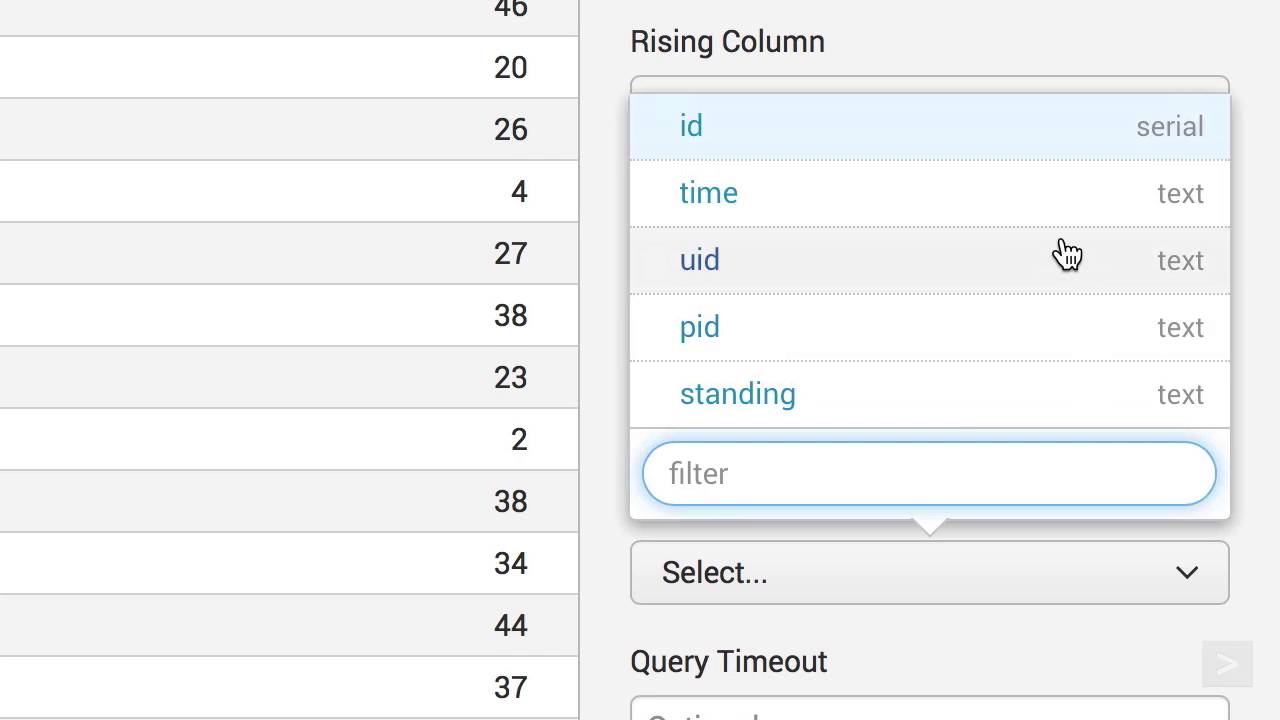
{"action": "left_click", "coordinate": [1060, 192]}
{"action": "left_click", "coordinate": [1154, 710]}
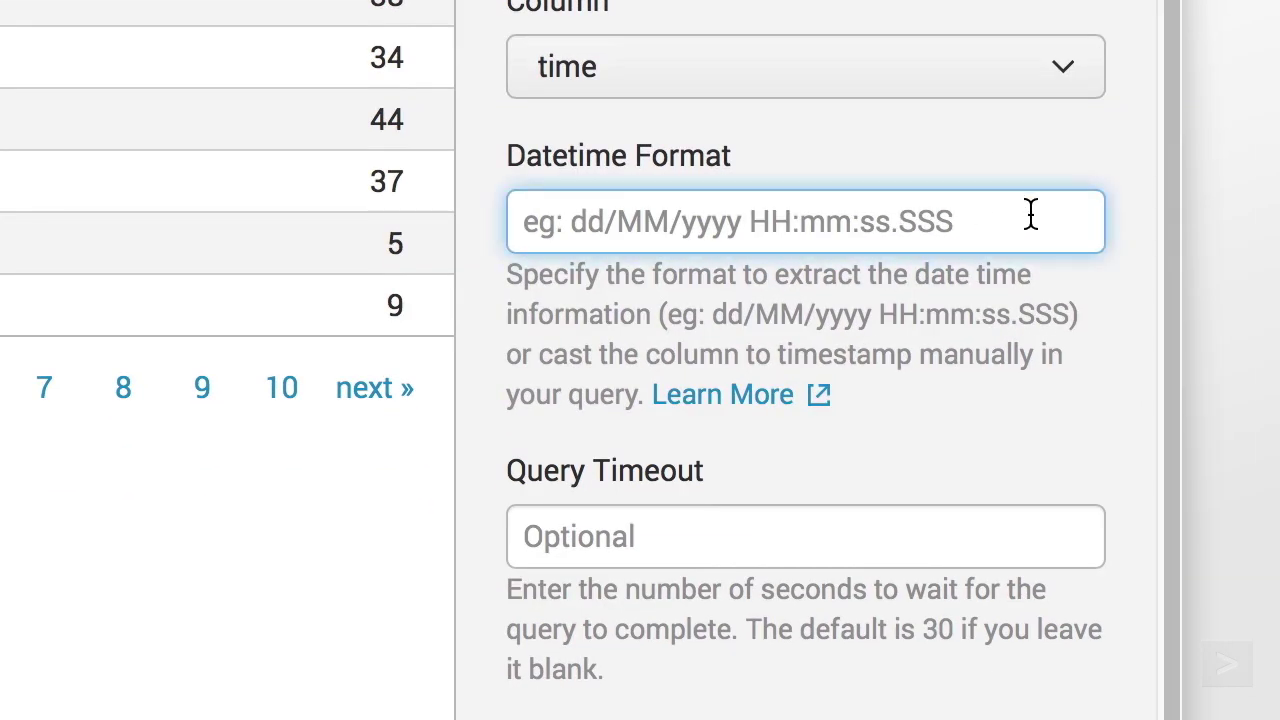
{"action": "type", "text": "dd/MM/yyyy:HH:mm:ss"}
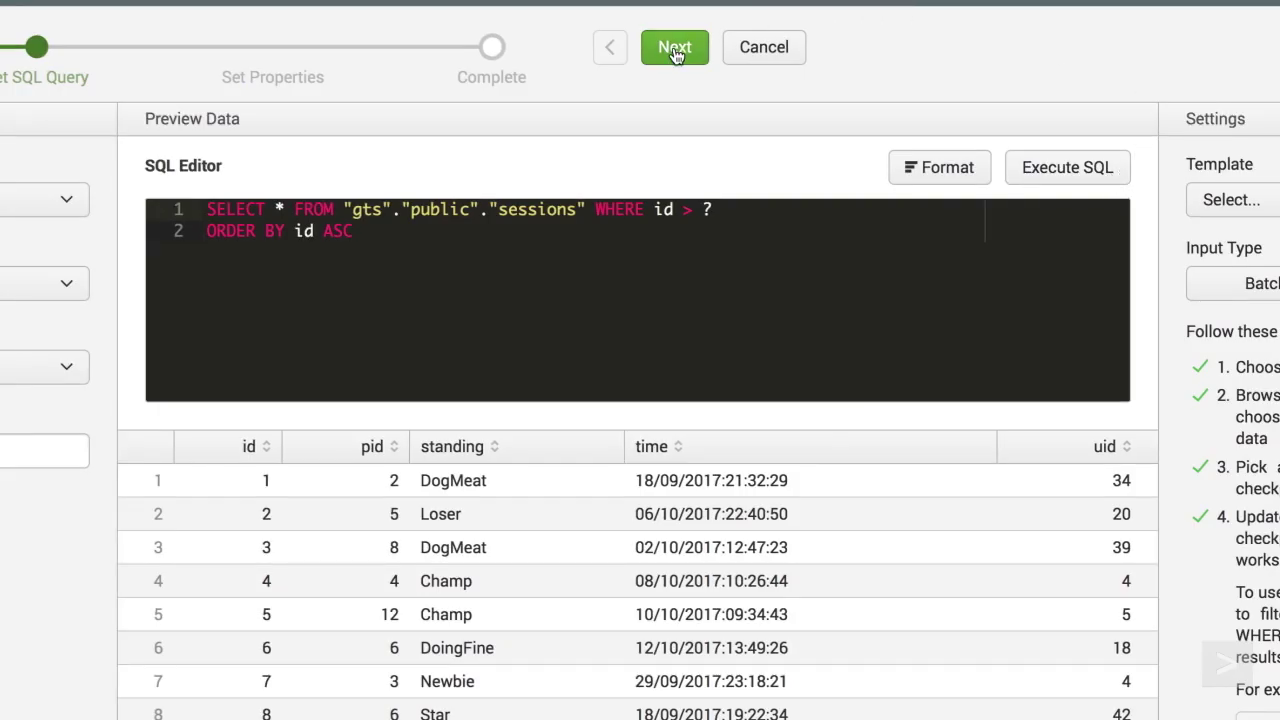
Name the input GTS_user_session with a description, max 1000 rows, run every 150.
{"action": "left_click", "coordinate": [675, 50]}
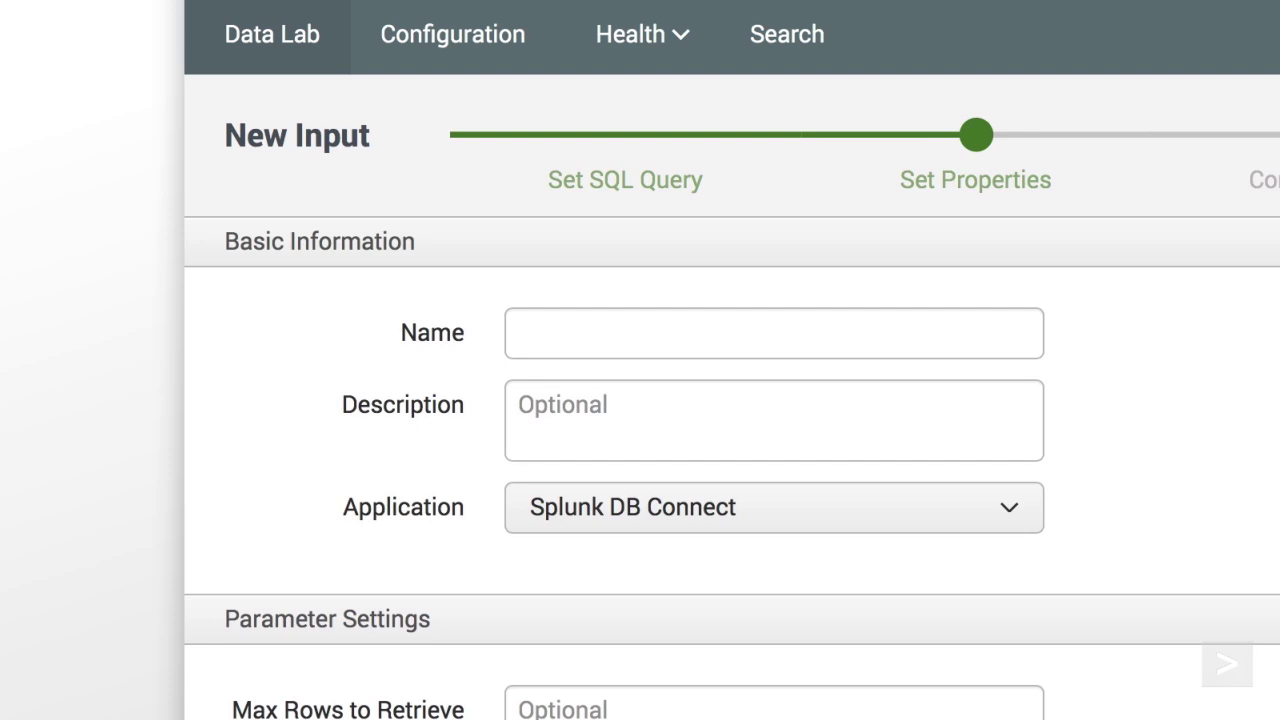
{"action": "left_click", "coordinate": [711, 328]}
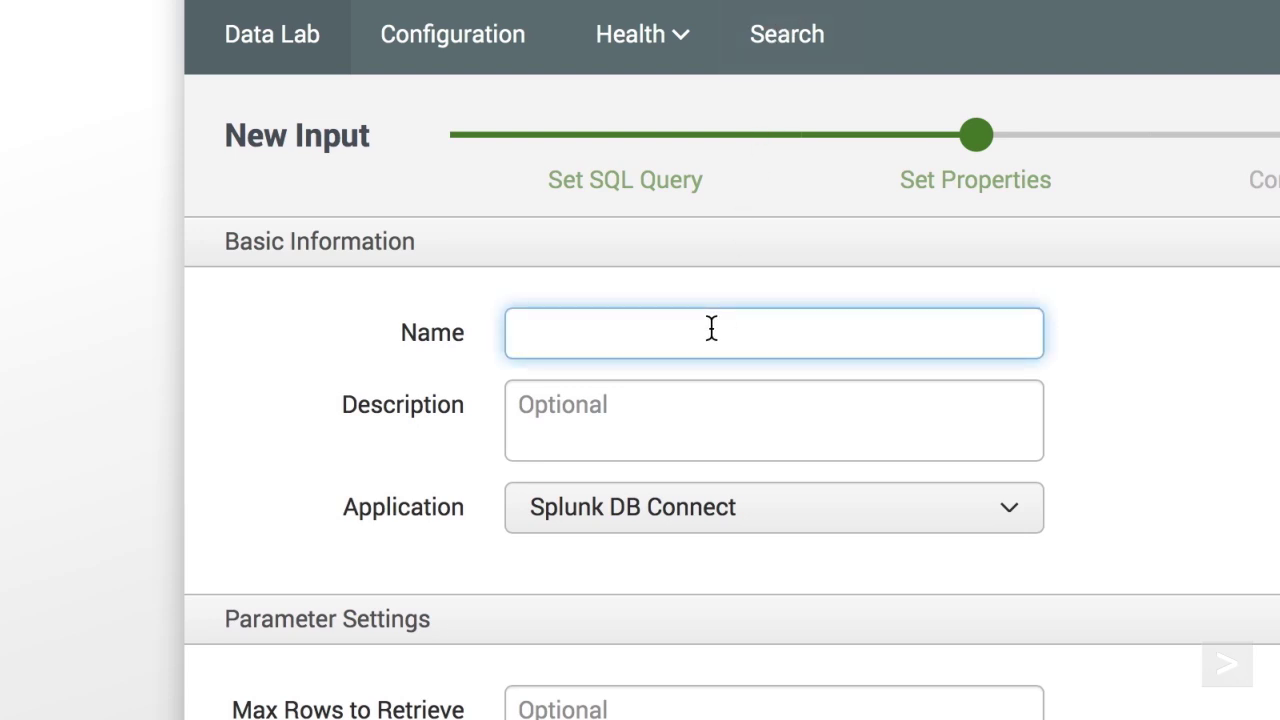
{"action": "type", "text": "GTS_user_session"}
{"action": "key", "text": "Tab"}
{"action": "type", "text": "User sessions playing Grand theft Scooter"}
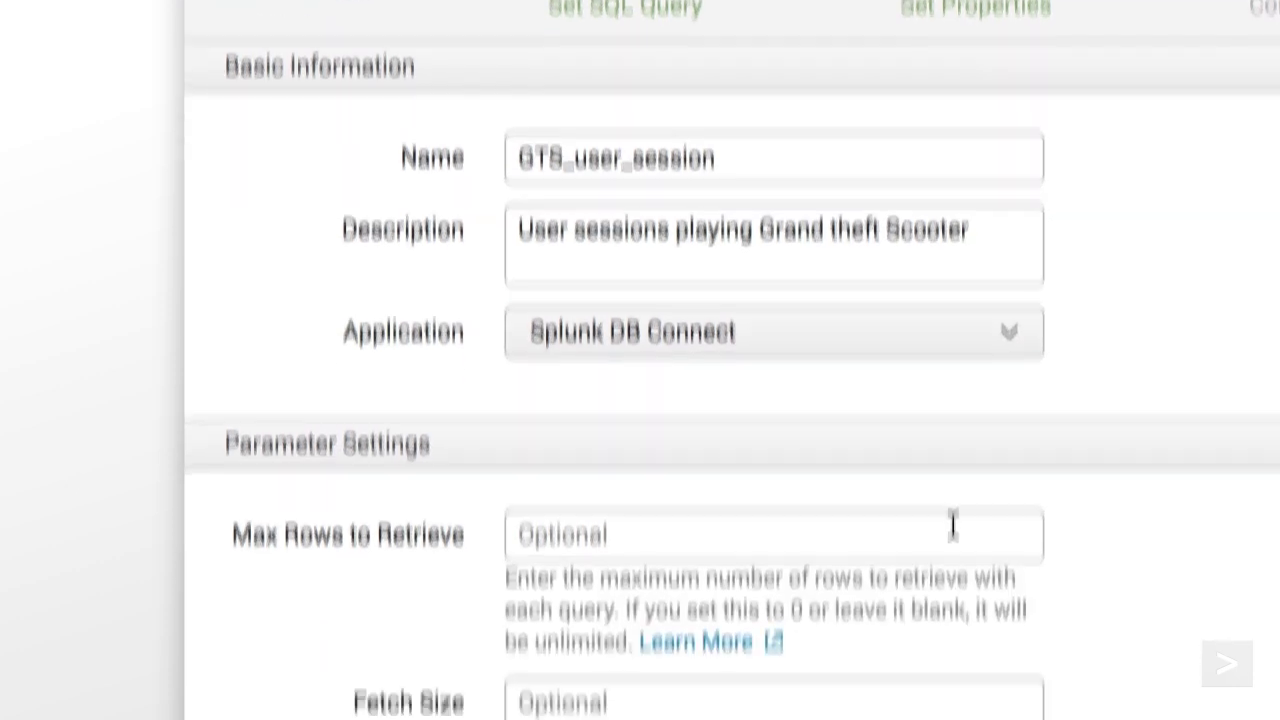
{"action": "left_click", "coordinate": [952, 703]}
{"action": "type", "text": "1000"}
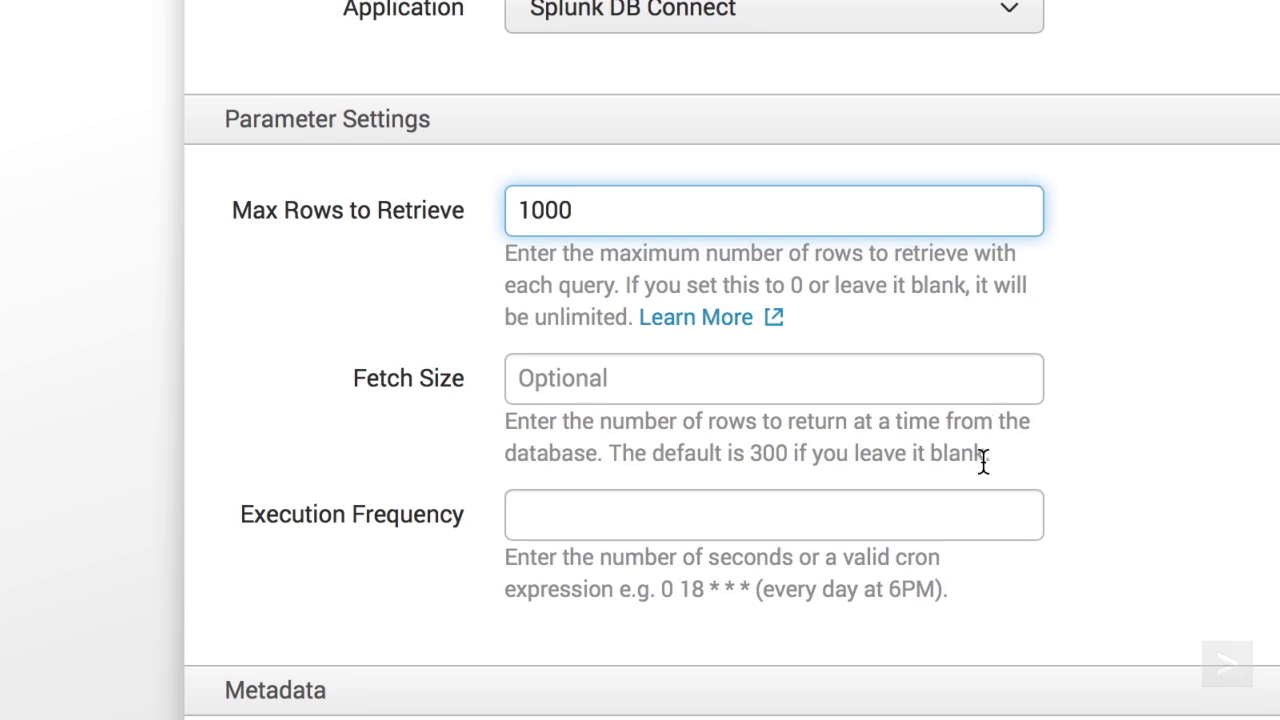
{"action": "left_click", "coordinate": [990, 513]}
{"action": "type", "text": "150"}
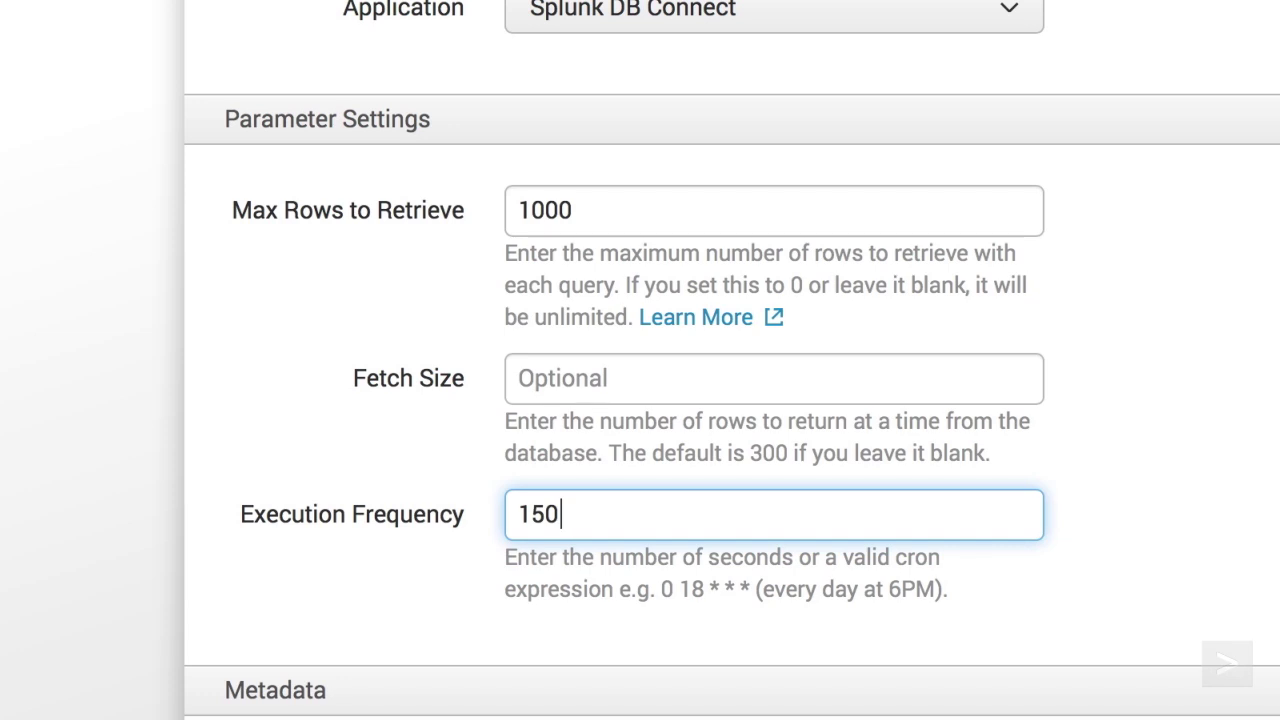
Set host GTS_DB, source GTS_DB_PURCHASES, sourcetype GTS_PURCHASES, index gts_data, and finish the input.
{"action": "scroll", "coordinate": [732, 400], "scroll_direction": "down", "scroll_amount": 6}
{"action": "left_click", "coordinate": [774, 251]}
{"action": "type", "text": "G"}
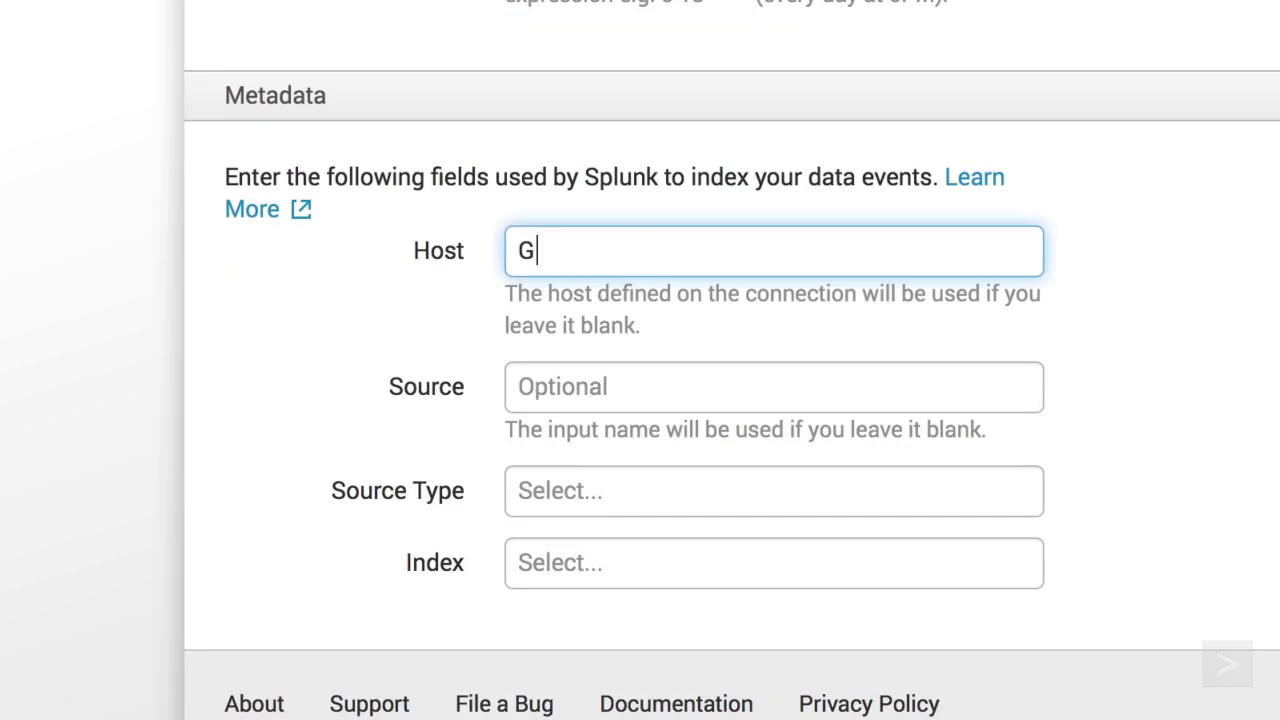
{"action": "type", "text": "TS_DB"}
{"action": "left_click", "coordinate": [650, 370]}
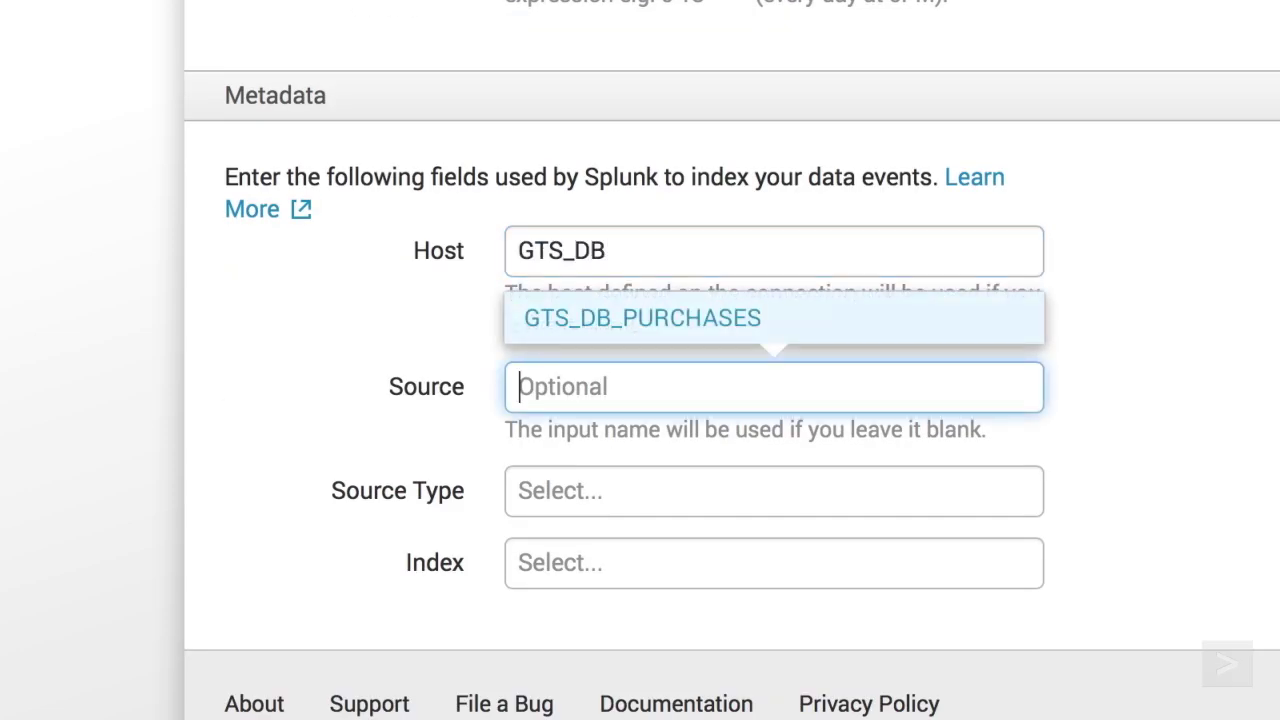
{"action": "key", "text": "Down"}
{"action": "key", "text": "Return"}
{"action": "left_click", "coordinate": [651, 489]}
{"action": "left_click", "coordinate": [700, 421]}
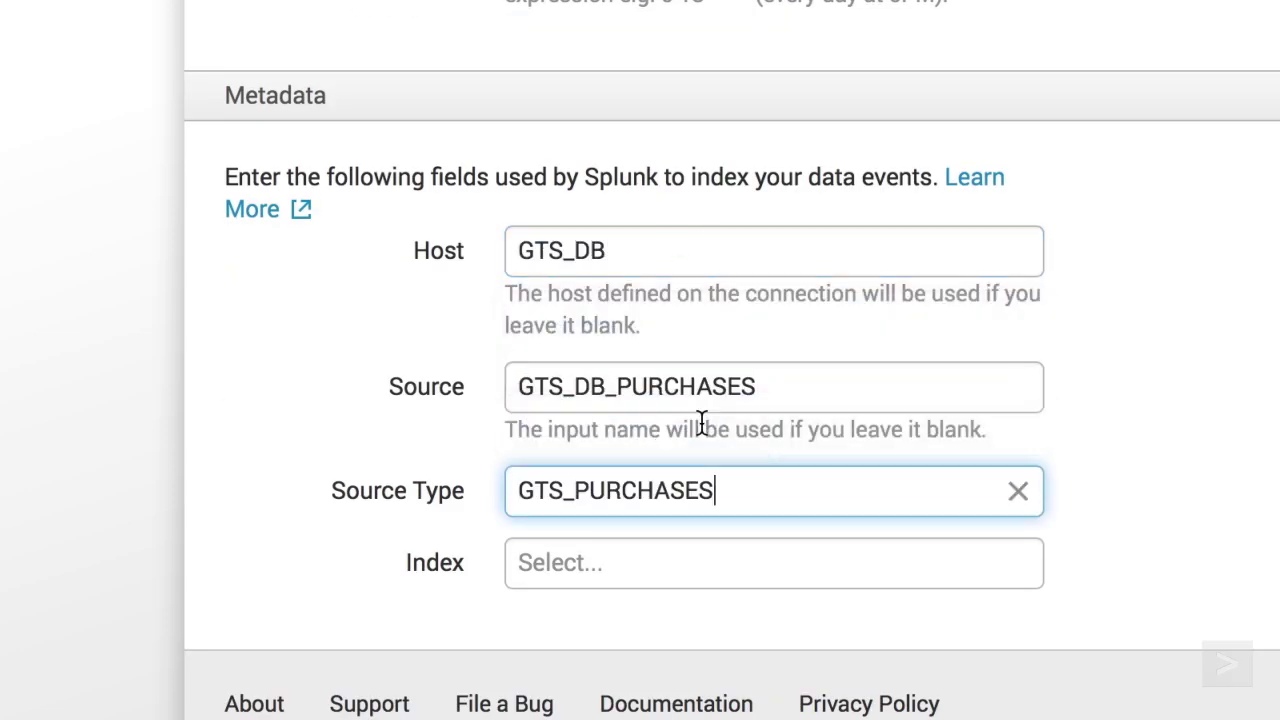
{"action": "left_click", "coordinate": [1018, 565]}
{"action": "left_click", "coordinate": [951, 229]}
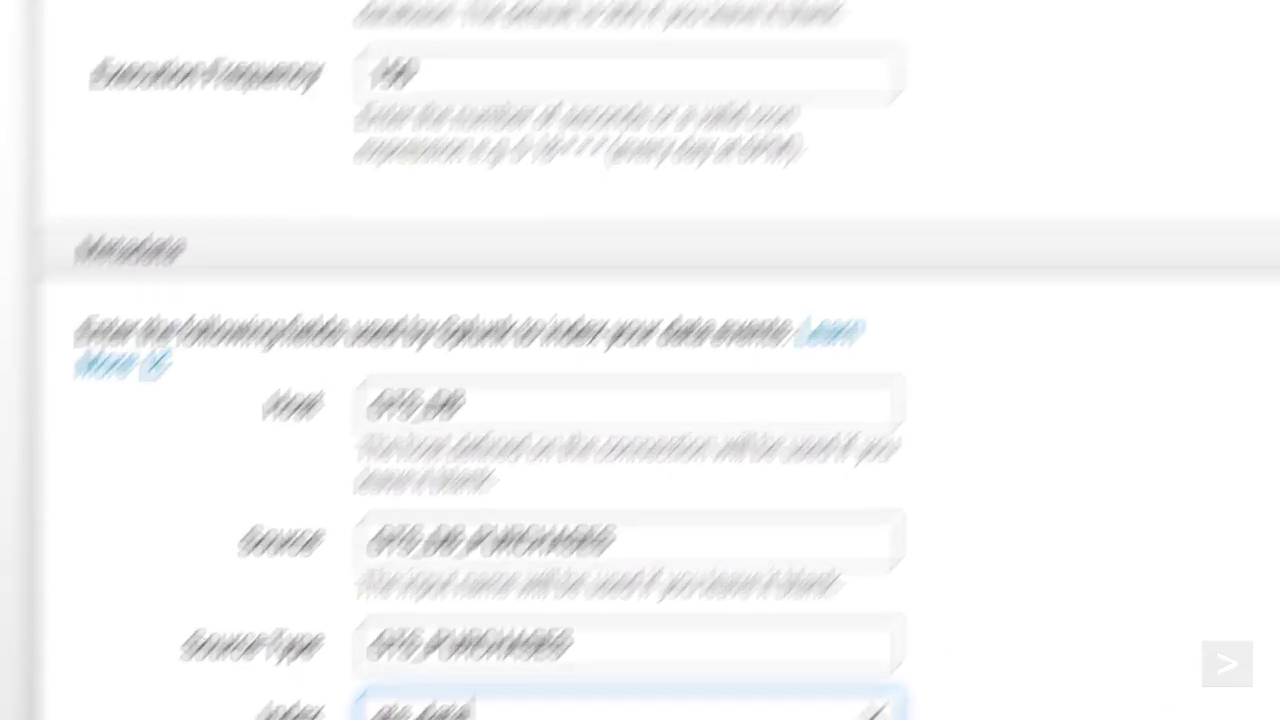
{"action": "scroll", "coordinate": [640, 360], "scroll_direction": "up", "scroll_amount": 5}
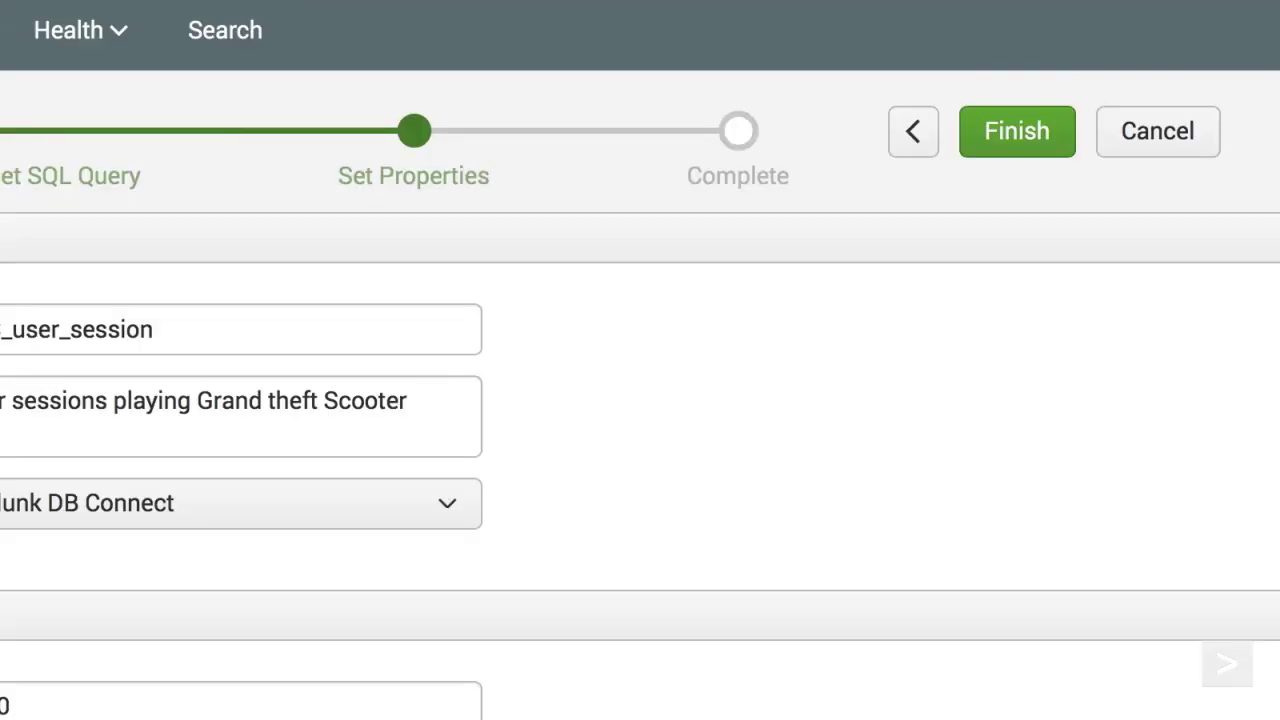
{"action": "left_click", "coordinate": [1019, 142]}
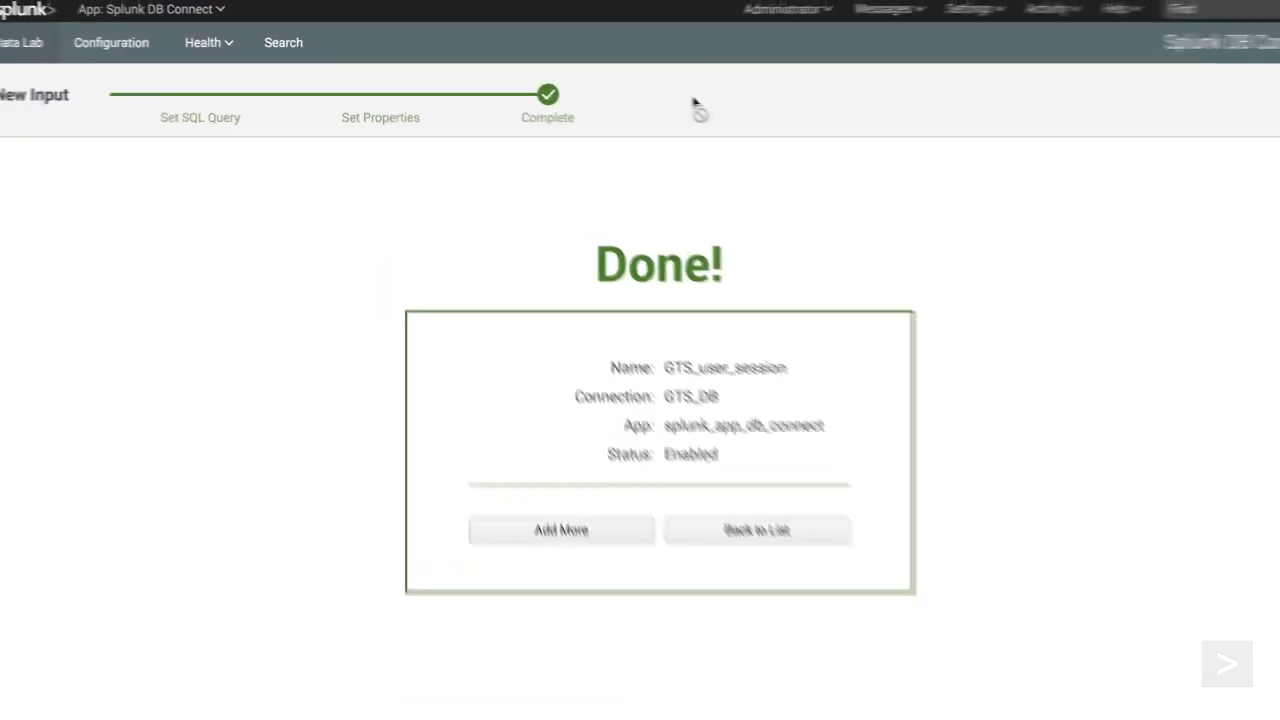
Search sourcetype="gts_purchases" | stats count by pid, then return to the database inputs page.
{"action": "left_click", "coordinate": [766, 507]}
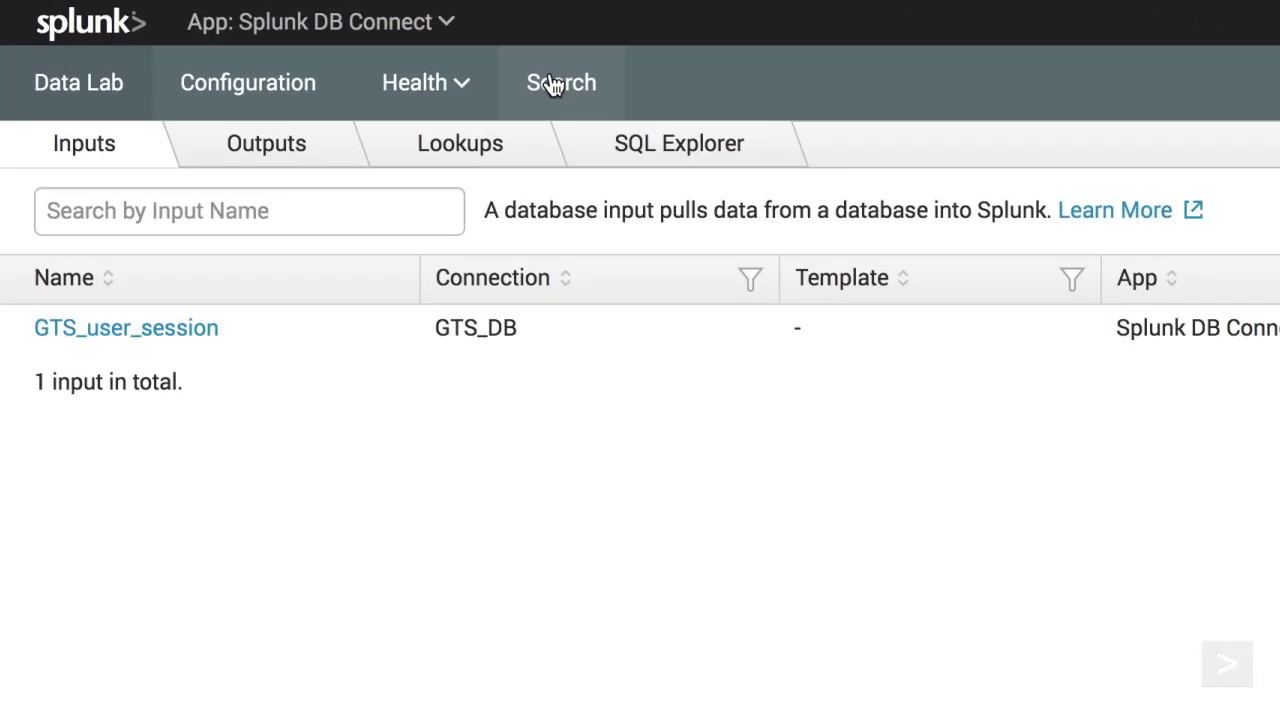
{"action": "left_click", "coordinate": [283, 43]}
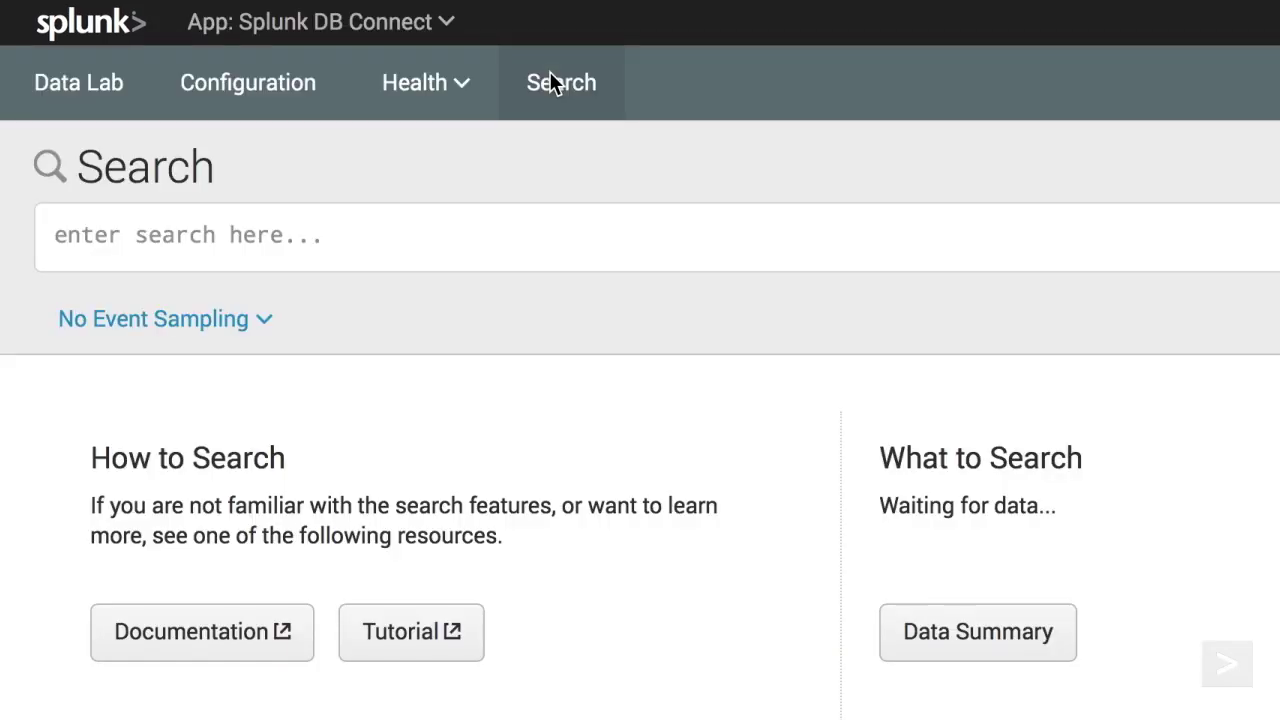
{"action": "left_click", "coordinate": [517, 237]}
{"action": "type", "text": "sourcetype=\"gts_purchases\" | stats count by pid"}
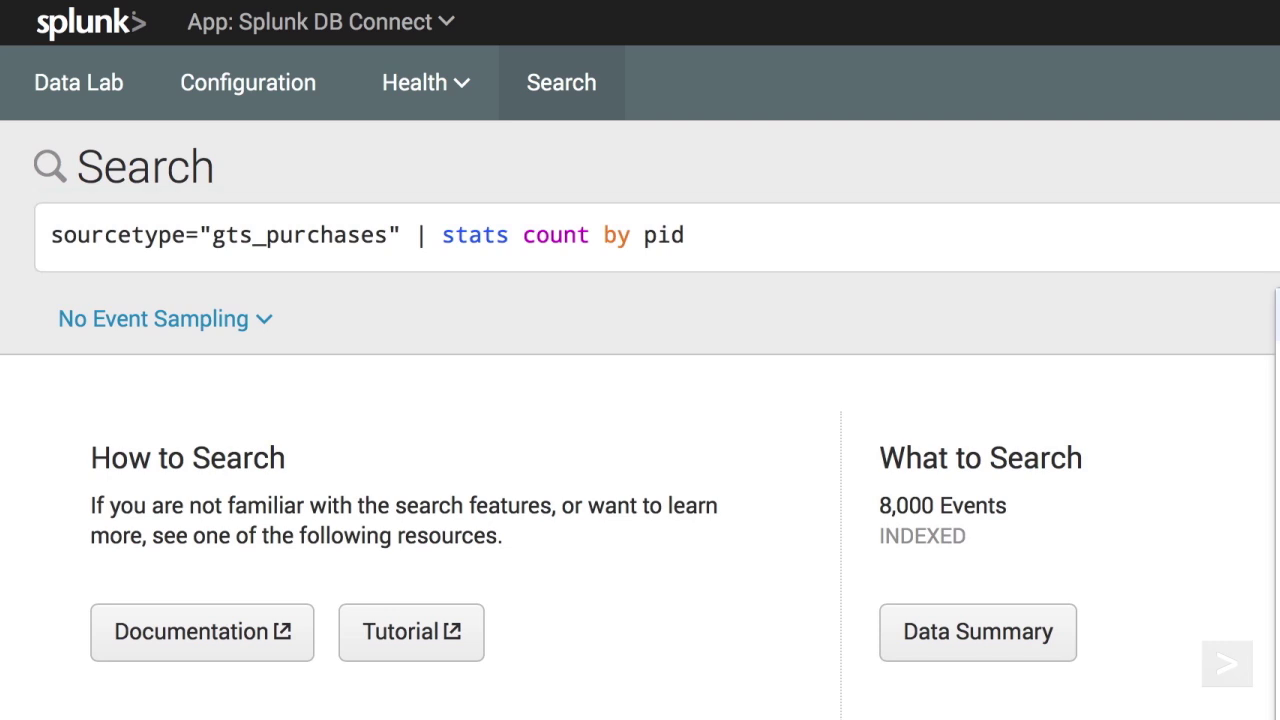
{"action": "key", "text": "Return"}
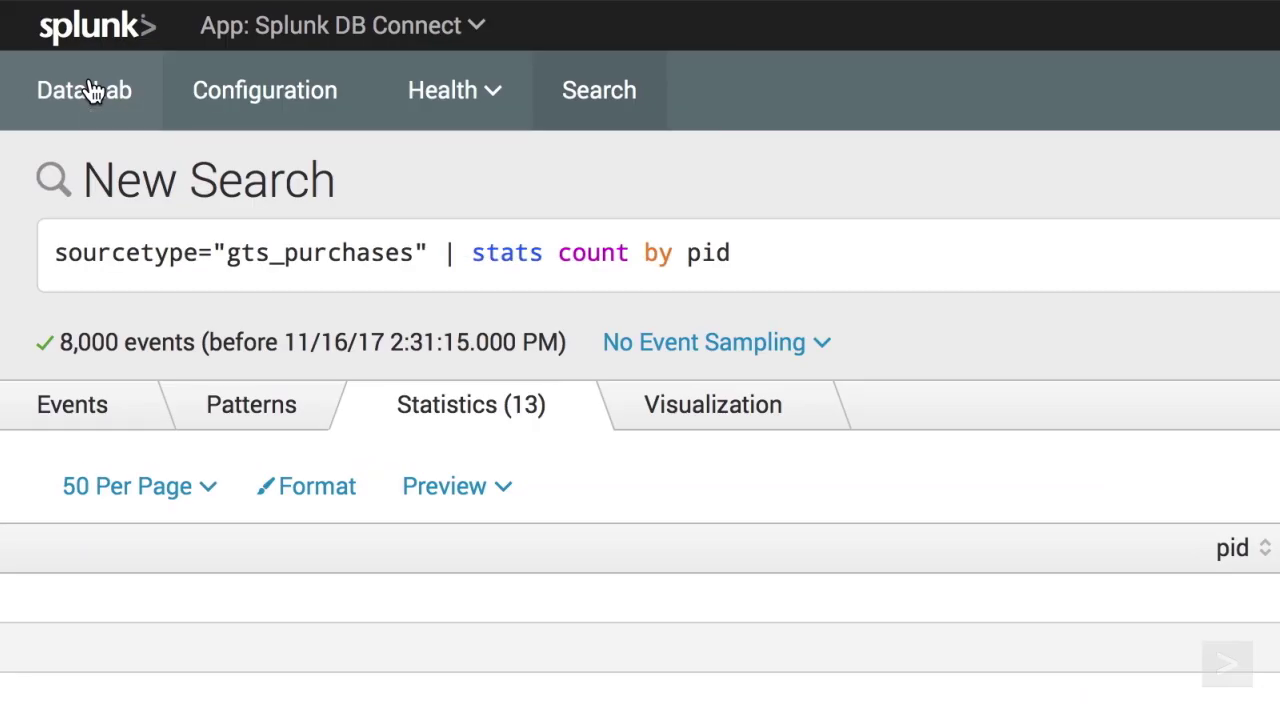
{"action": "left_click", "coordinate": [49, 72]}
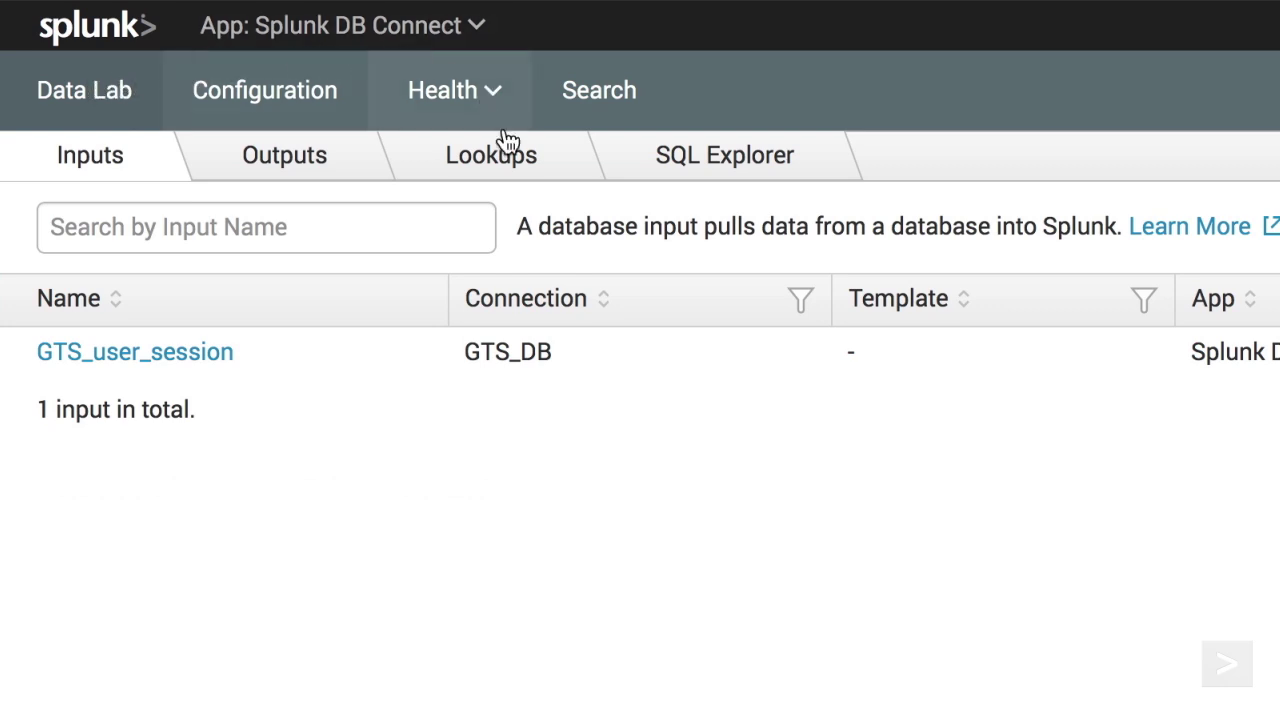
Start a new lookup with the reference search sourcetype="gts_purchases" | fields pid and run it.
{"action": "left_click", "coordinate": [557, 170]}
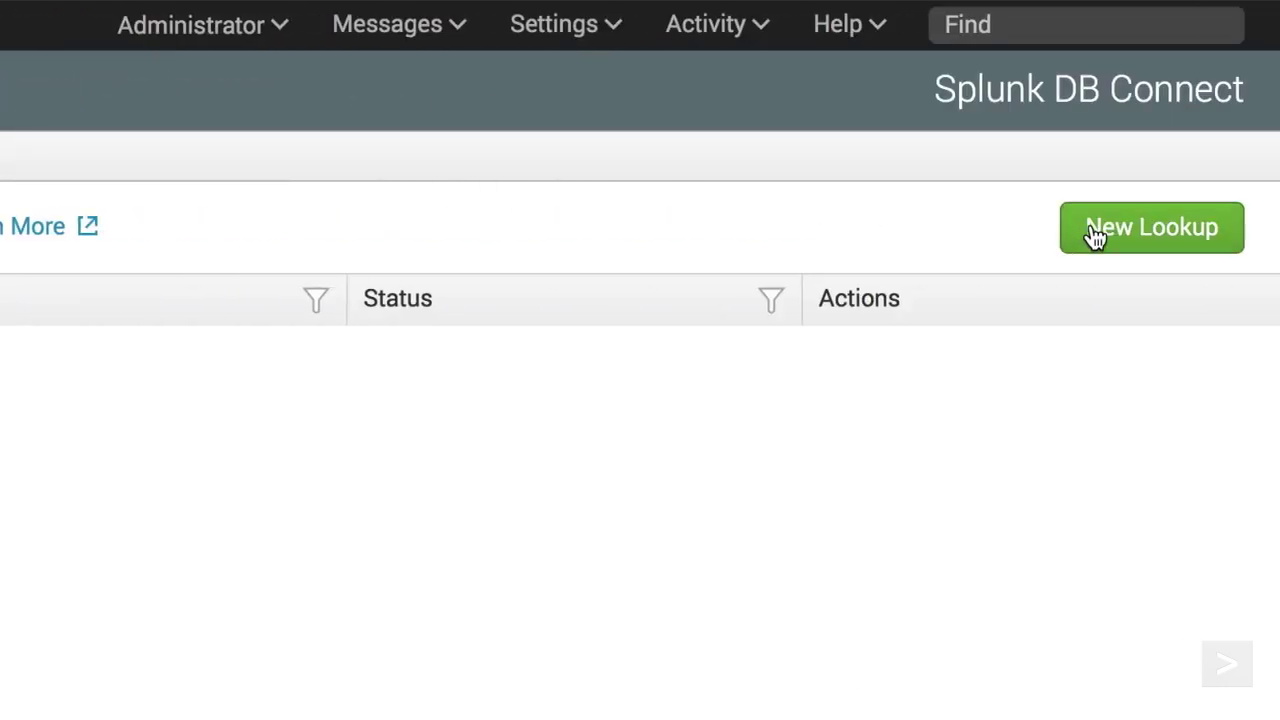
{"action": "left_click", "coordinate": [1094, 234]}
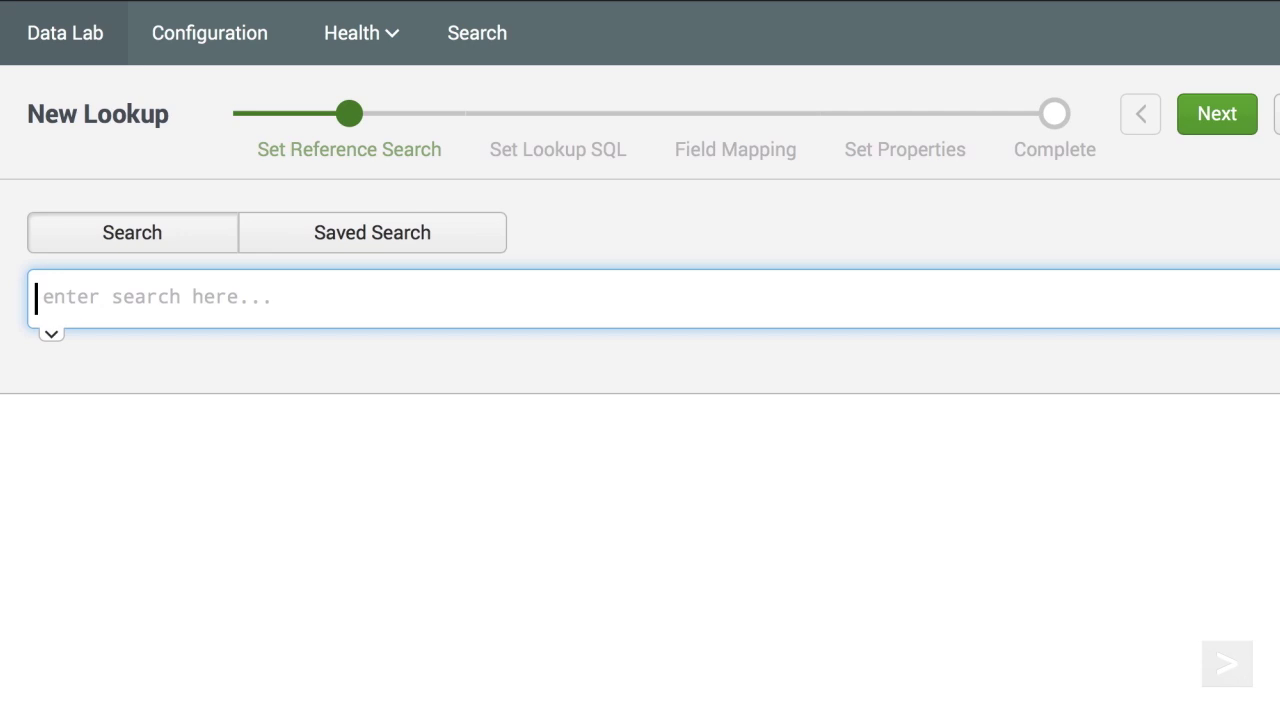
{"action": "type", "text": "sourcetype=\"gts_purchases\" | fields pid"}
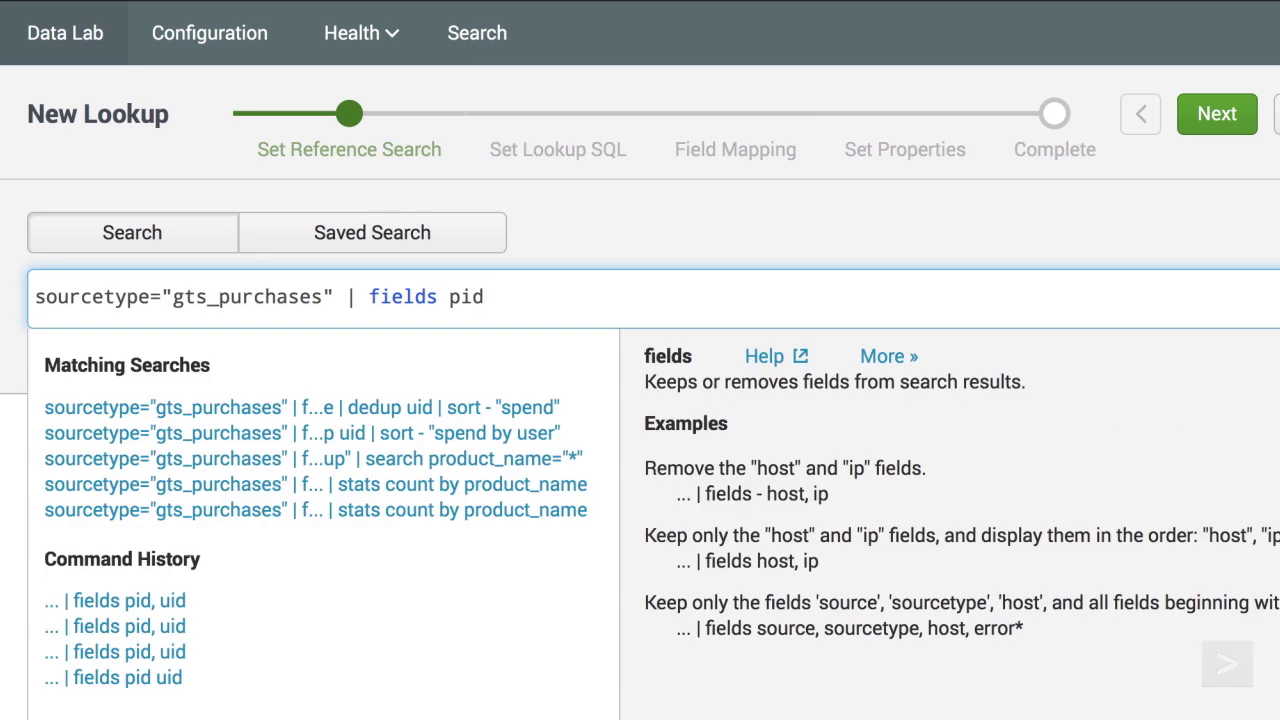
{"action": "key", "text": "Return"}
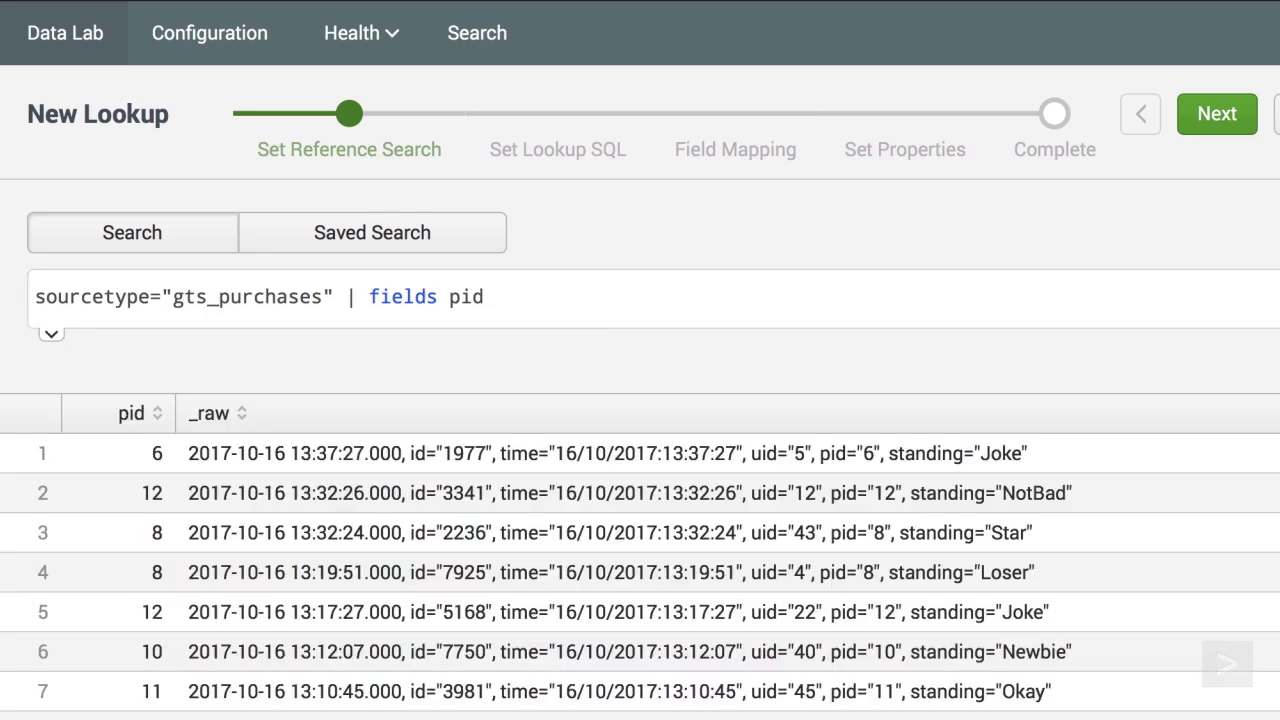
{"action": "left_click", "coordinate": [1213, 120]}
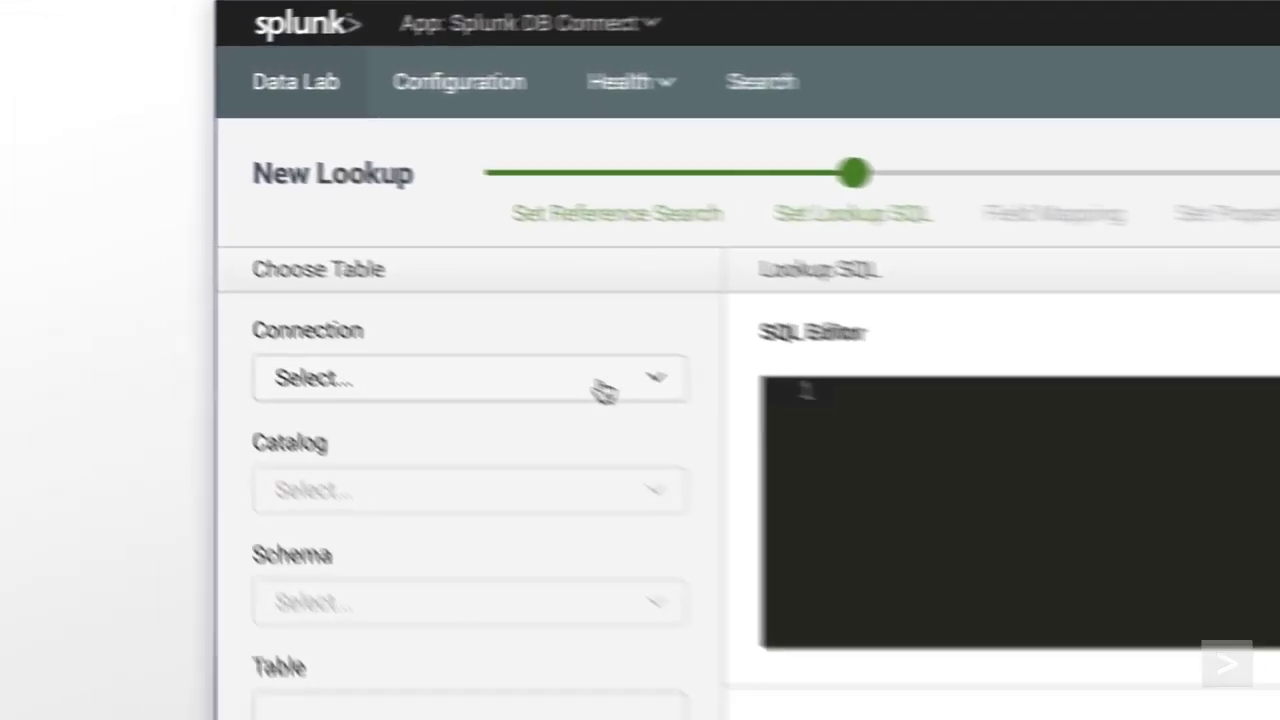
Build the lookup SQL from the products table via connection GTS_DB, catalog gts, schema public.
{"action": "left_click", "coordinate": [211, 222]}
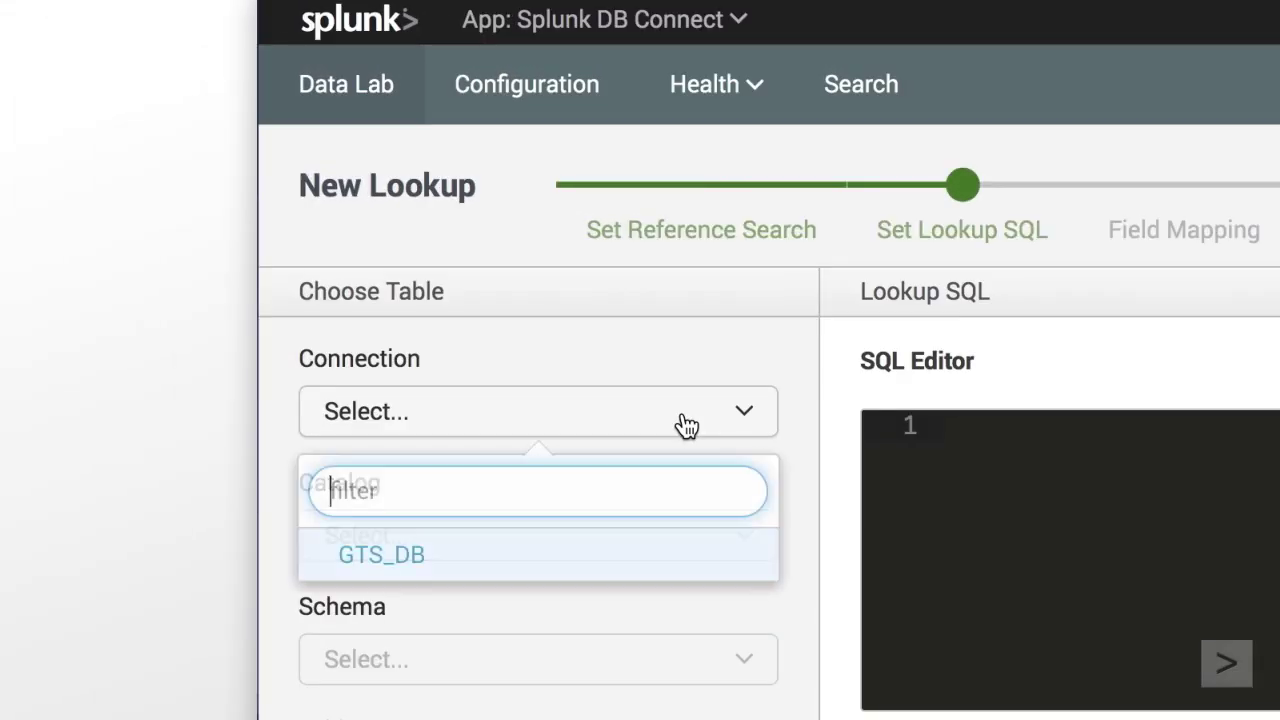
{"action": "left_click", "coordinate": [186, 292]}
{"action": "left_click", "coordinate": [615, 537]}
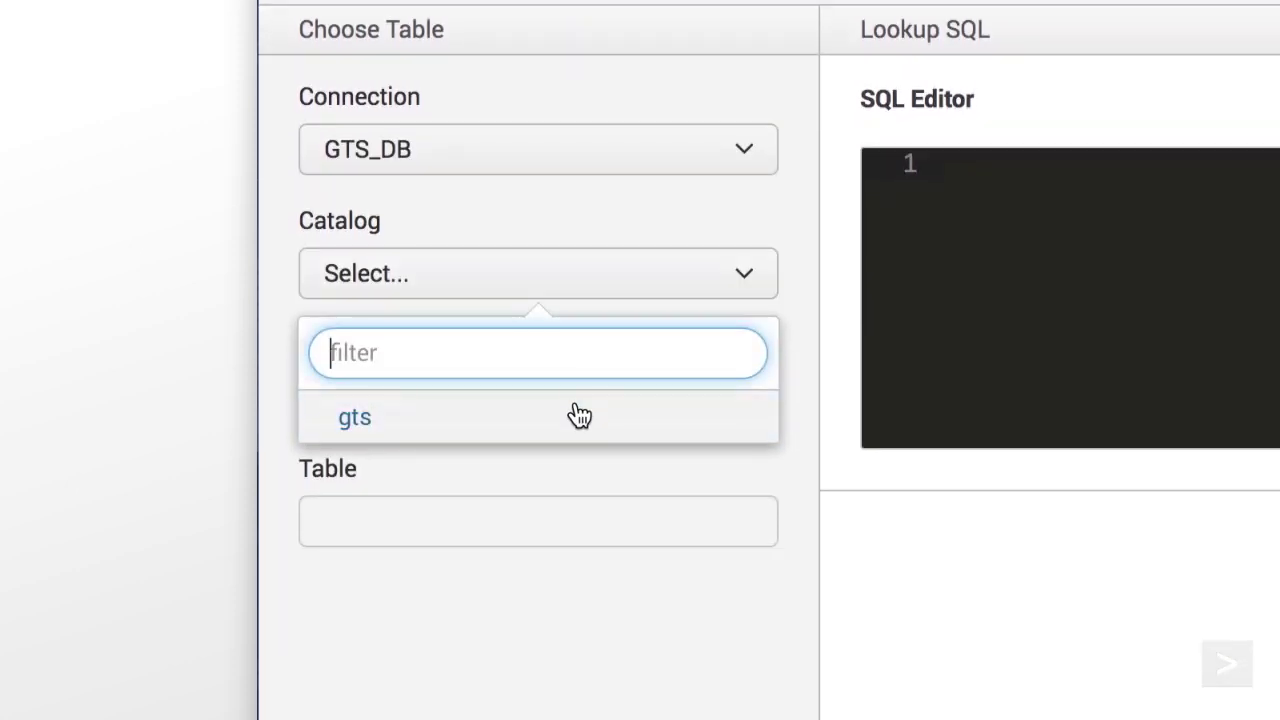
{"action": "left_click", "coordinate": [585, 680]}
{"action": "left_click", "coordinate": [598, 396]}
{"action": "left_click", "coordinate": [531, 646]}
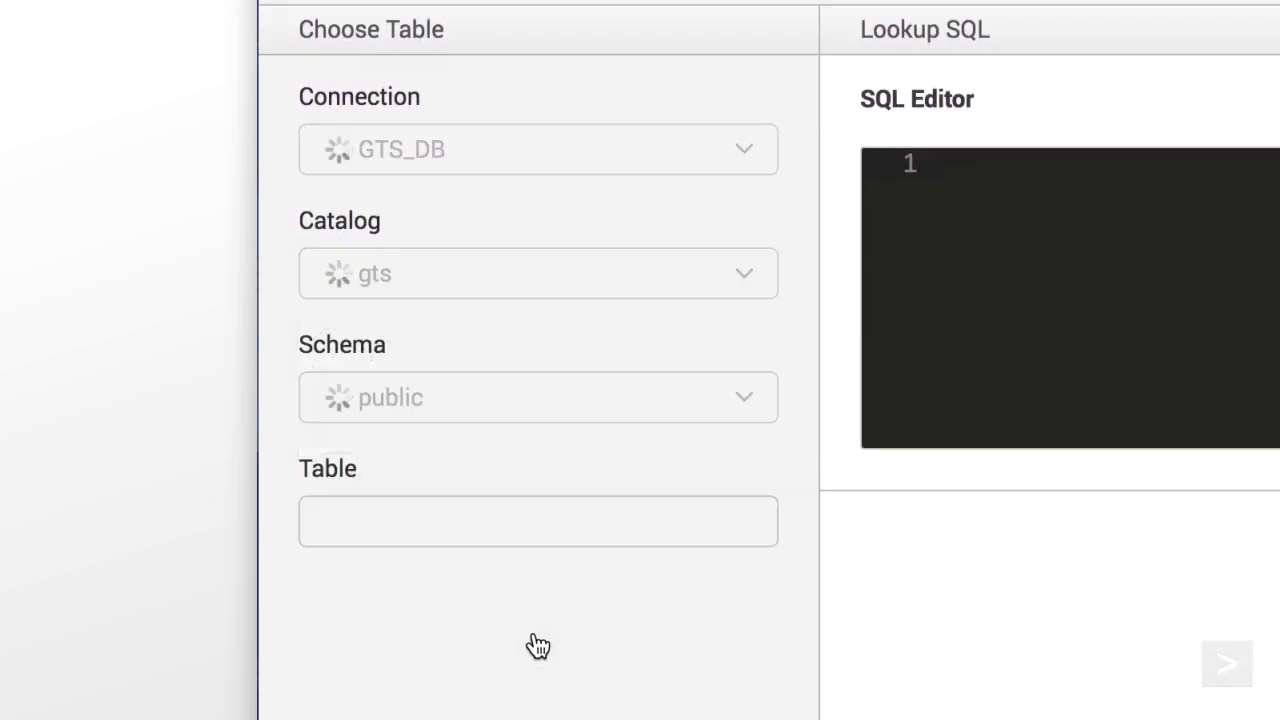
{"action": "left_click", "coordinate": [580, 586]}
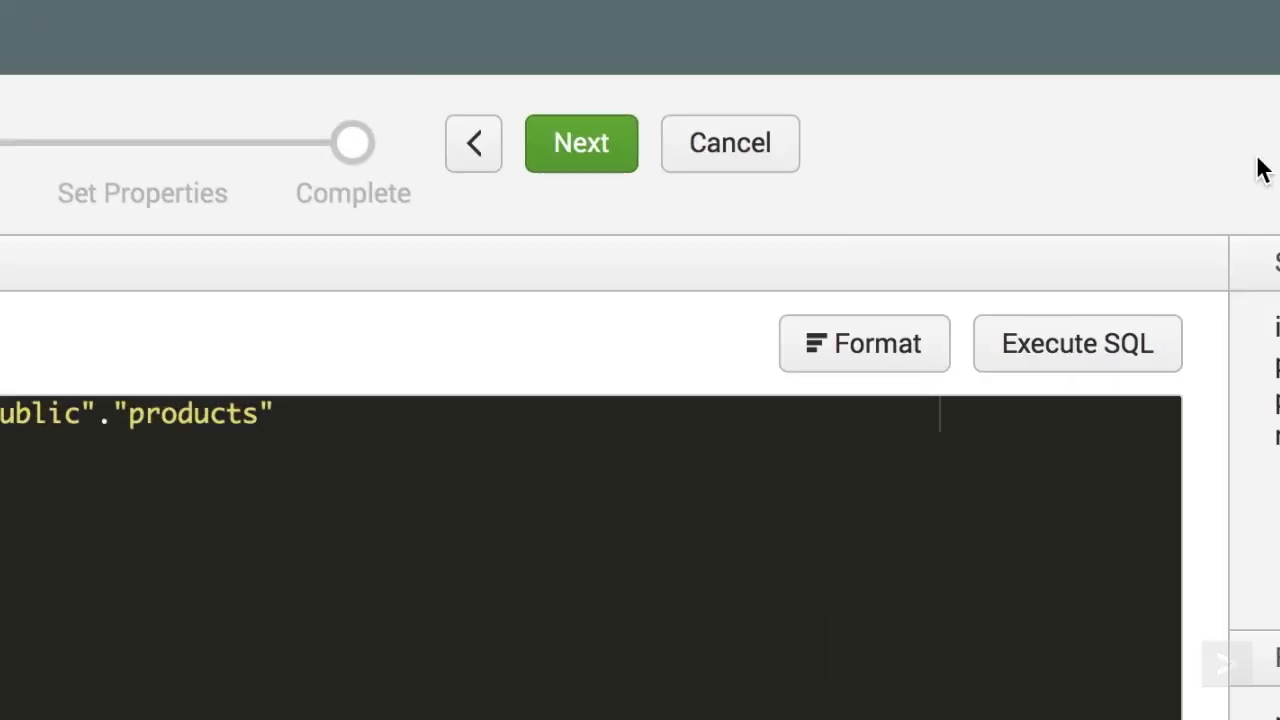
{"action": "left_click", "coordinate": [597, 160]}
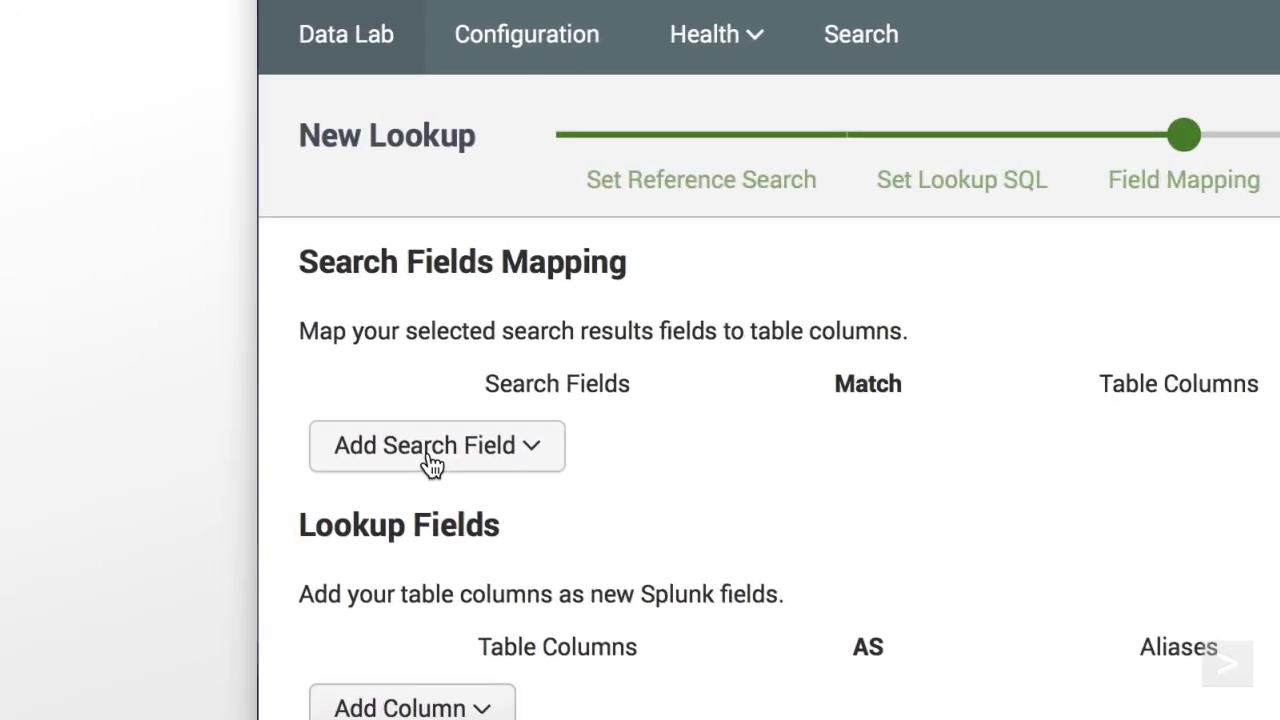
Add pid as a search field matched to the table's pid column.
{"action": "left_click", "coordinate": [432, 462]}
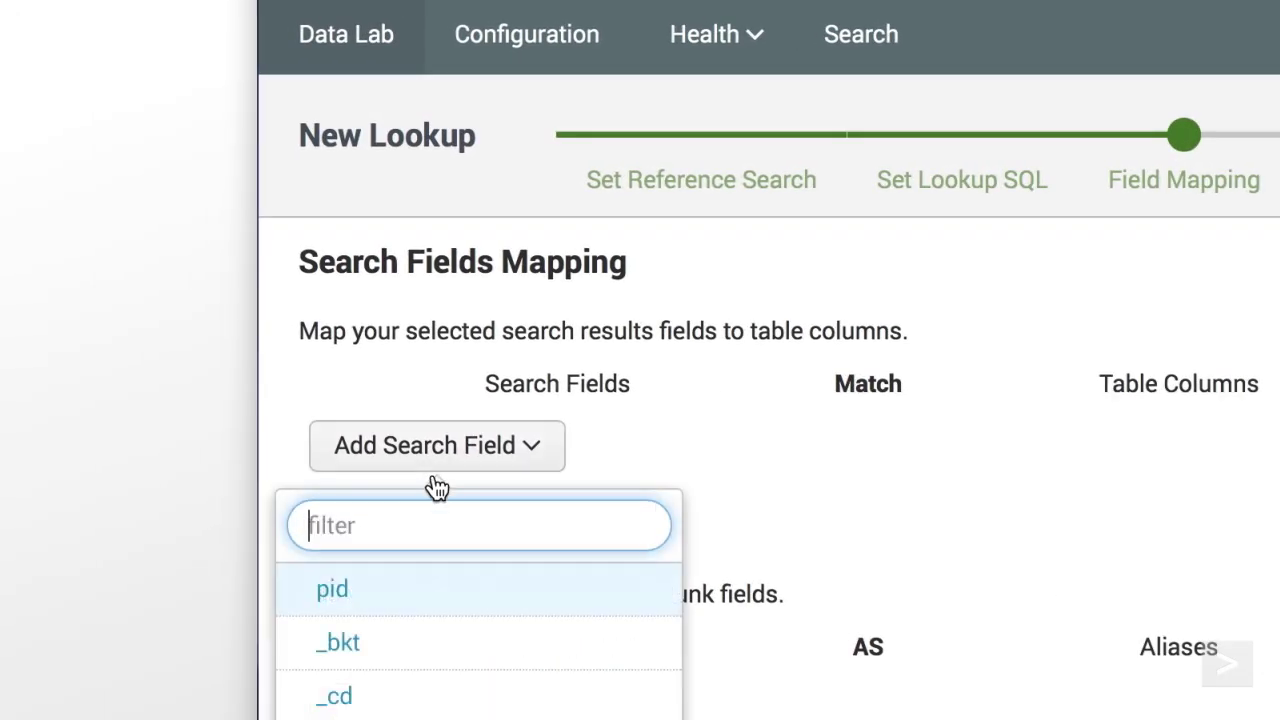
{"action": "left_click", "coordinate": [434, 585]}
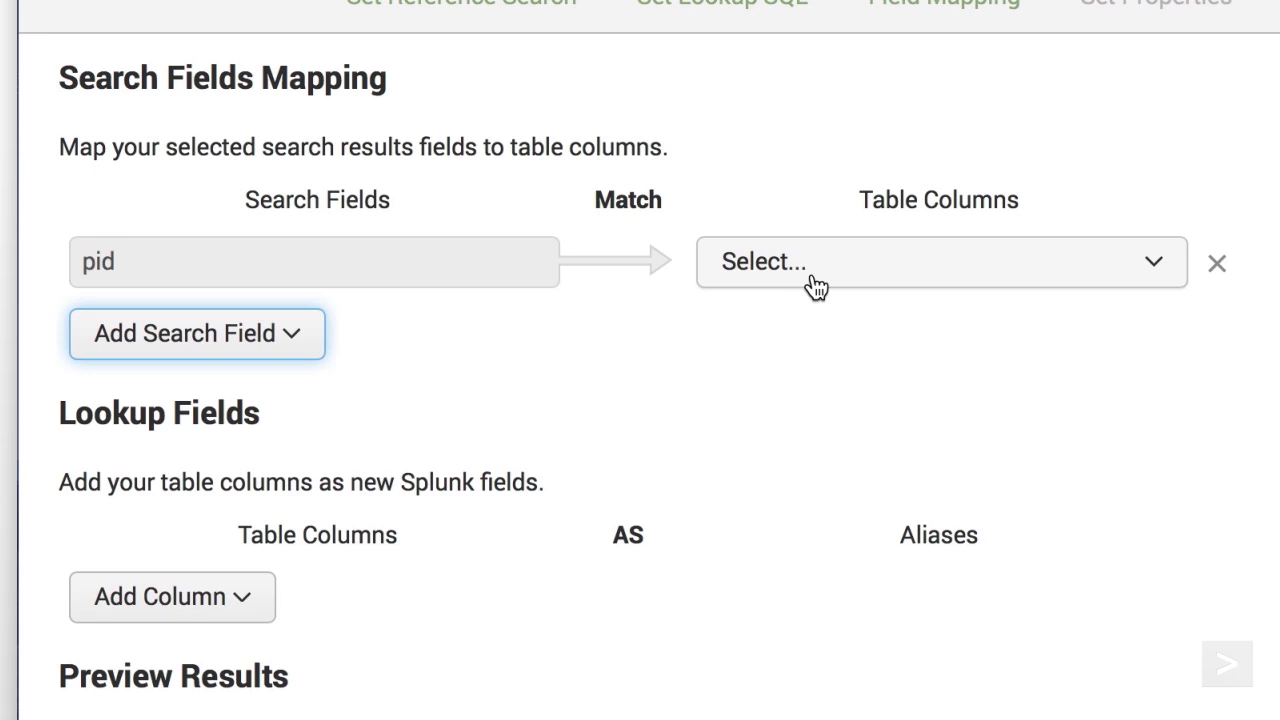
{"action": "left_click", "coordinate": [944, 368]}
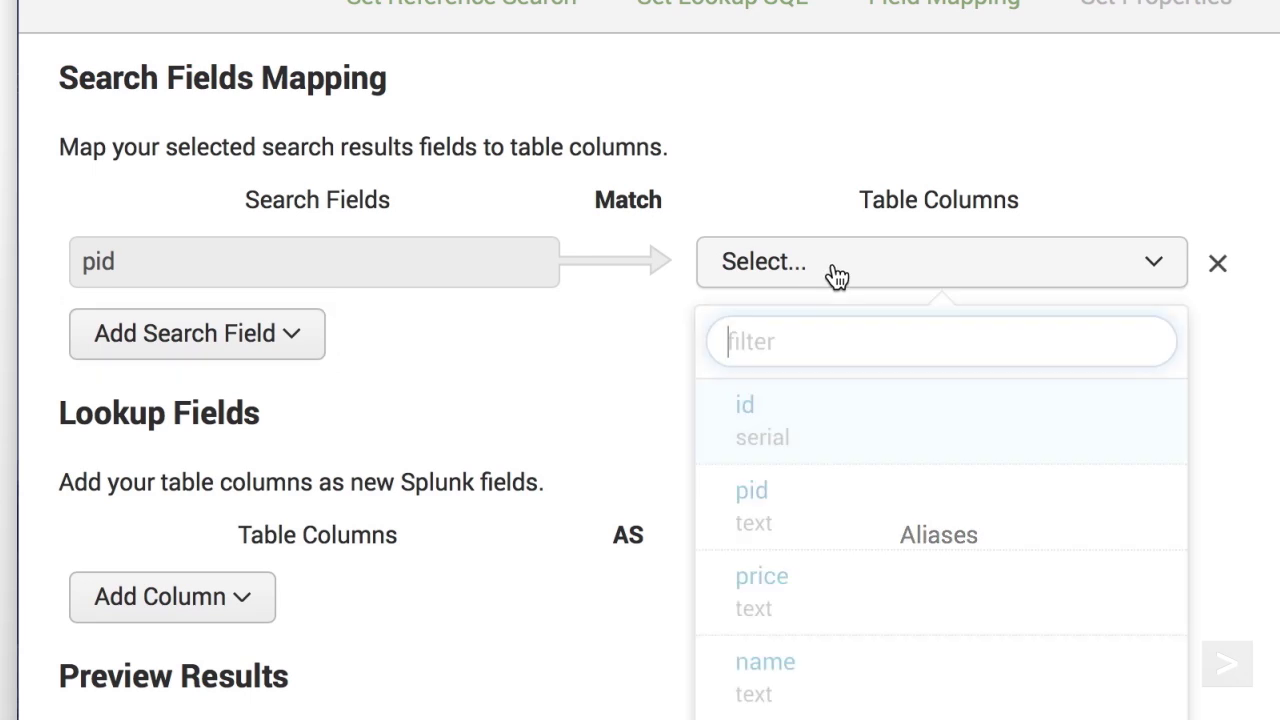
{"action": "left_click", "coordinate": [814, 507]}
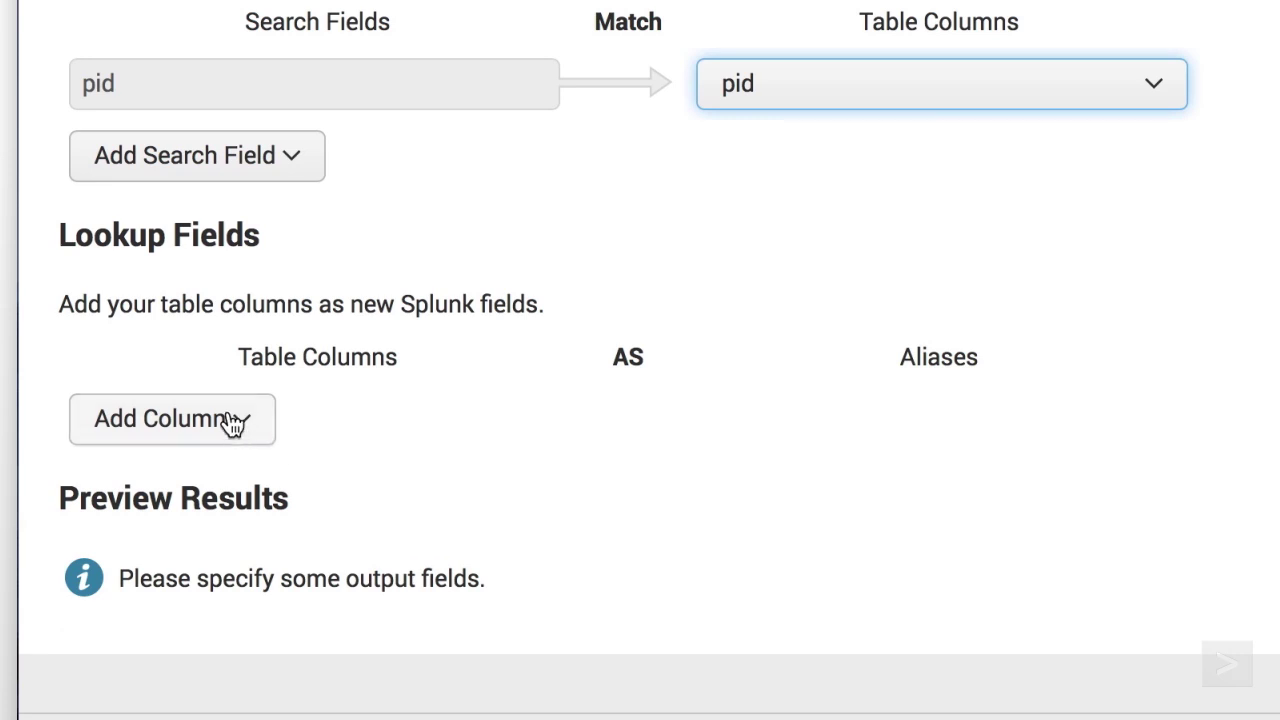
Output the name column as product_name and the price column as product_price.
{"action": "left_click", "coordinate": [232, 418]}
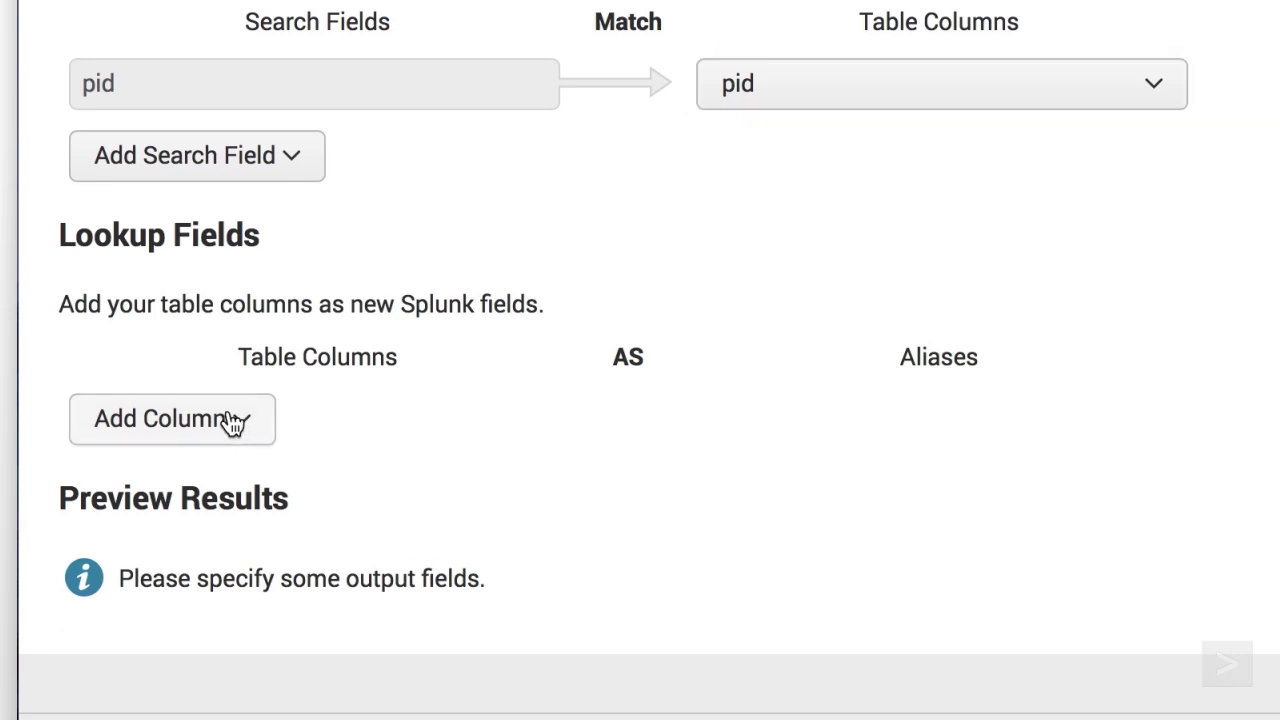
{"action": "left_click", "coordinate": [232, 418]}
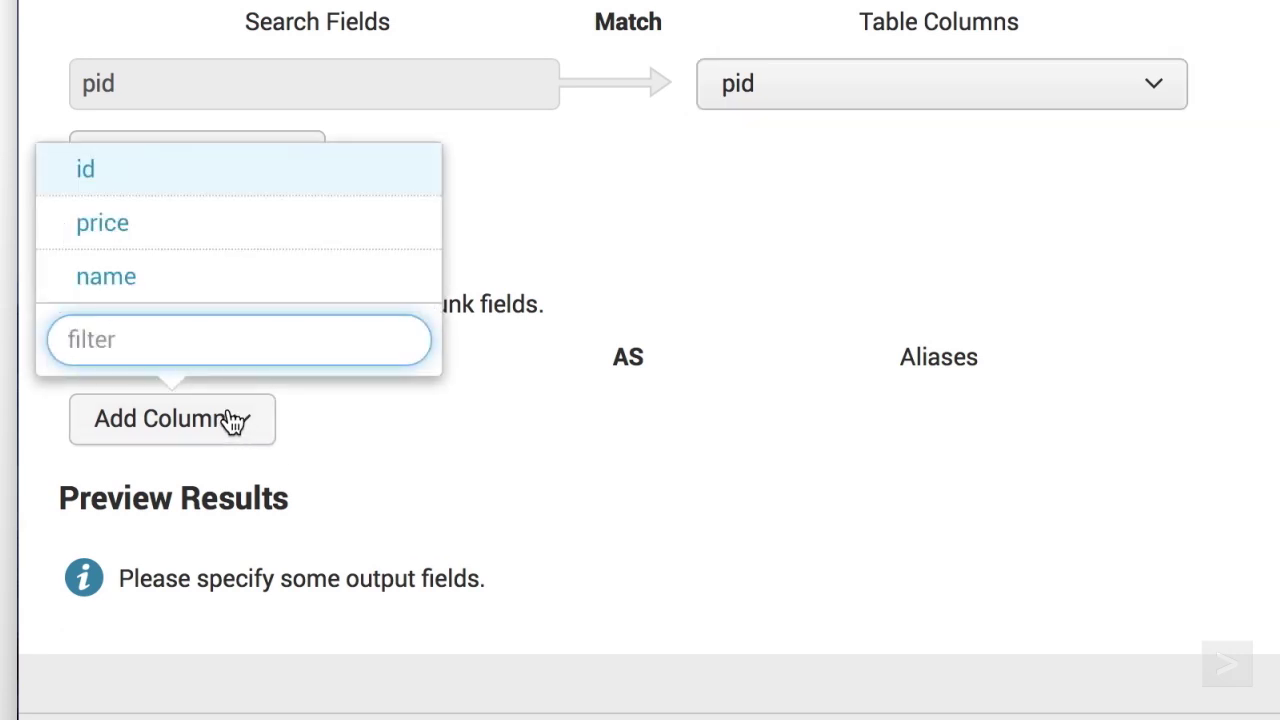
{"action": "left_click", "coordinate": [277, 297]}
{"action": "type", "text": "product_name"}
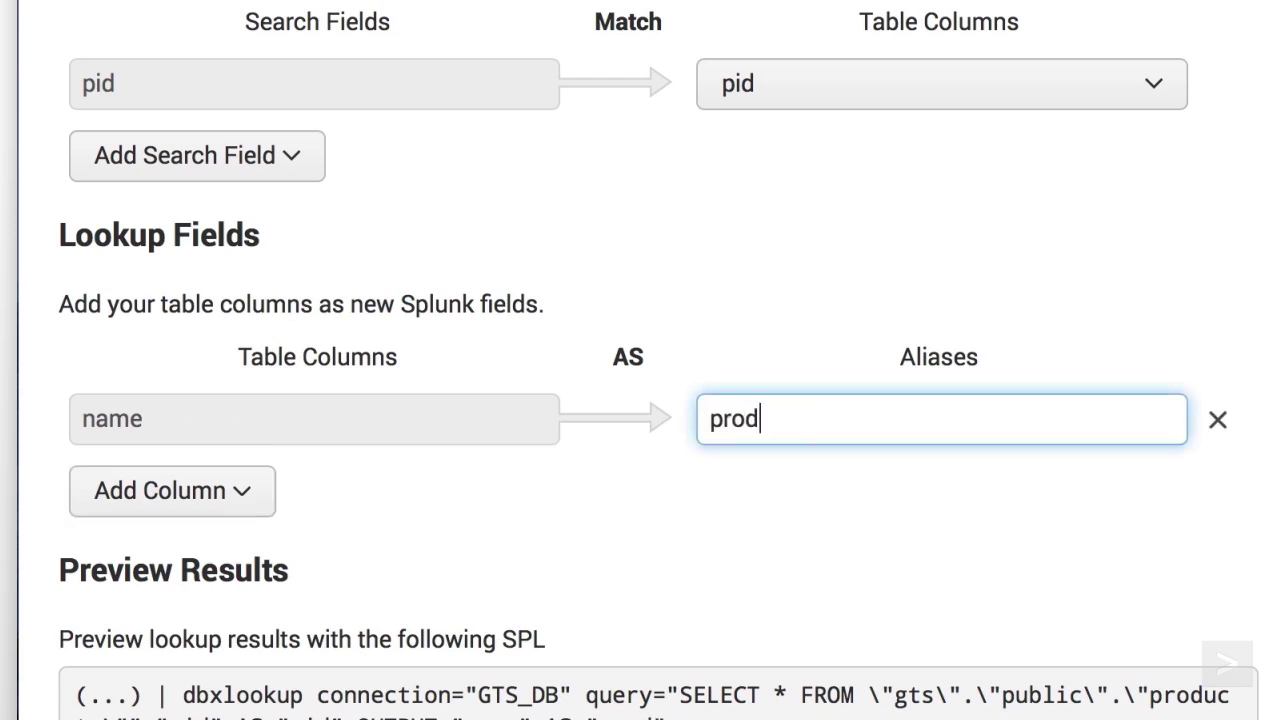
{"action": "left_click", "coordinate": [272, 496]}
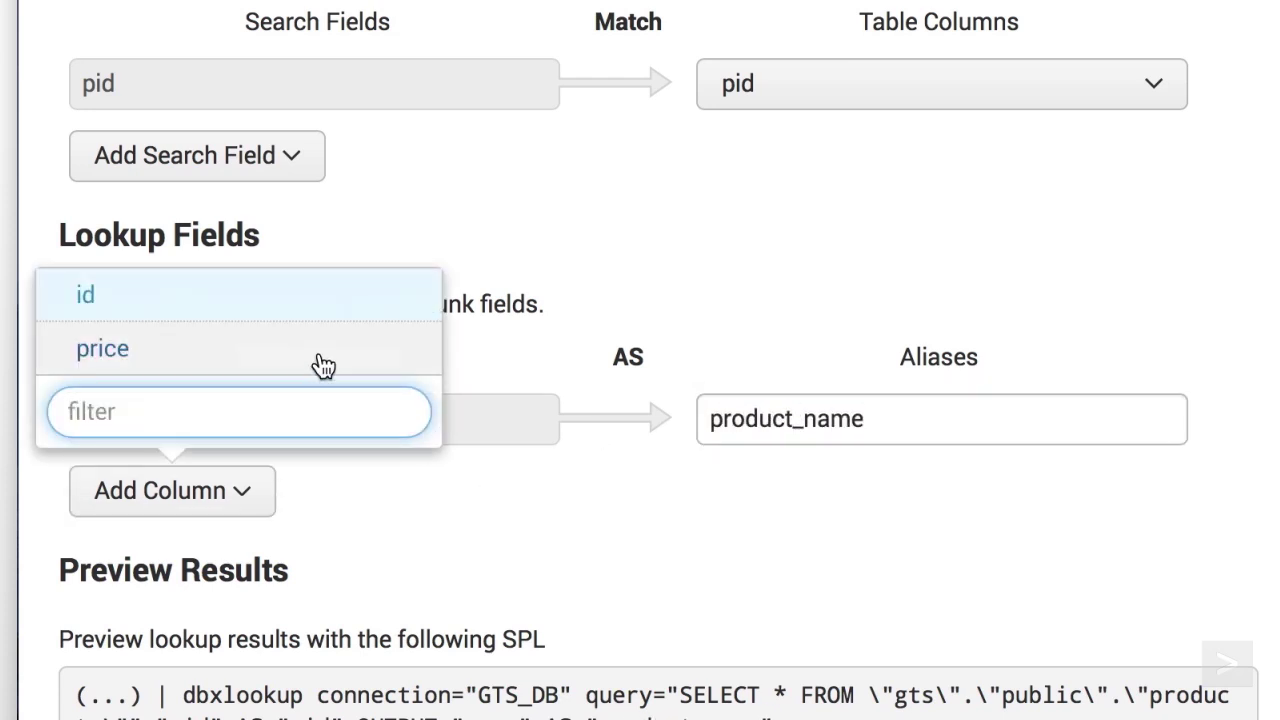
{"action": "left_click", "coordinate": [406, 363]}
{"action": "type", "text": "product_price"}
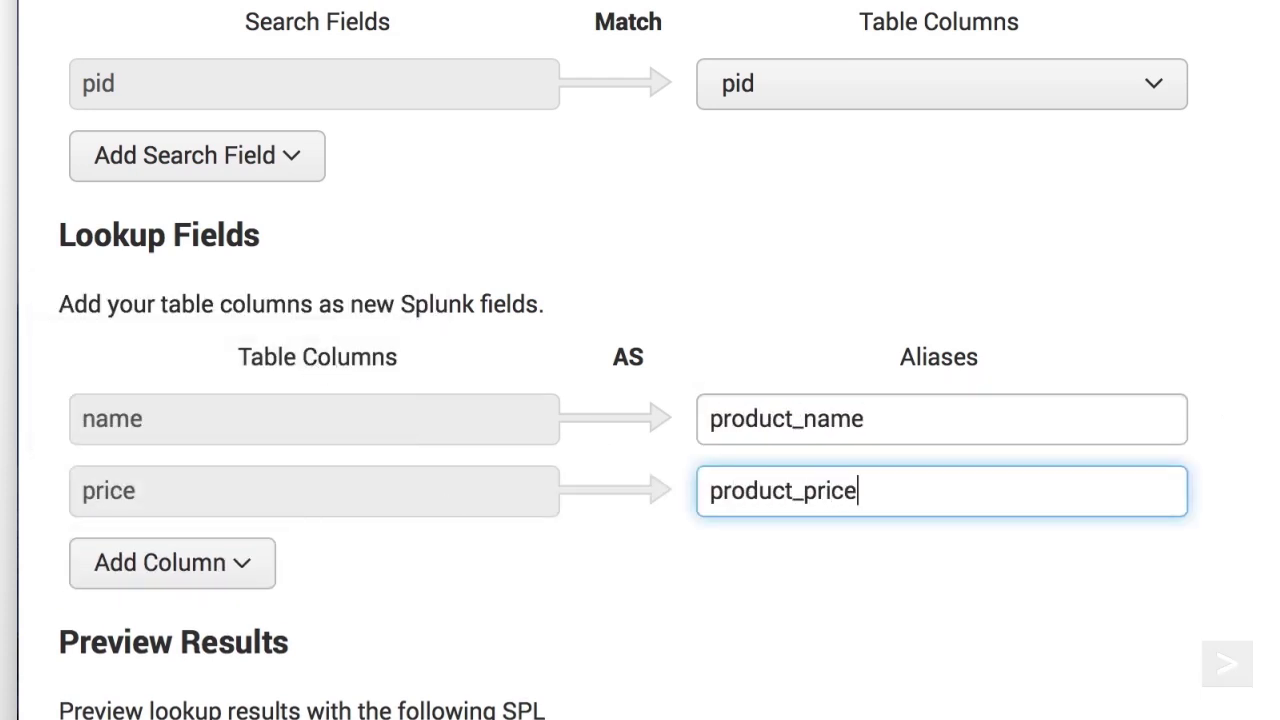
{"action": "scroll", "coordinate": [640, 400], "scroll_direction": "down", "scroll_amount": 5}
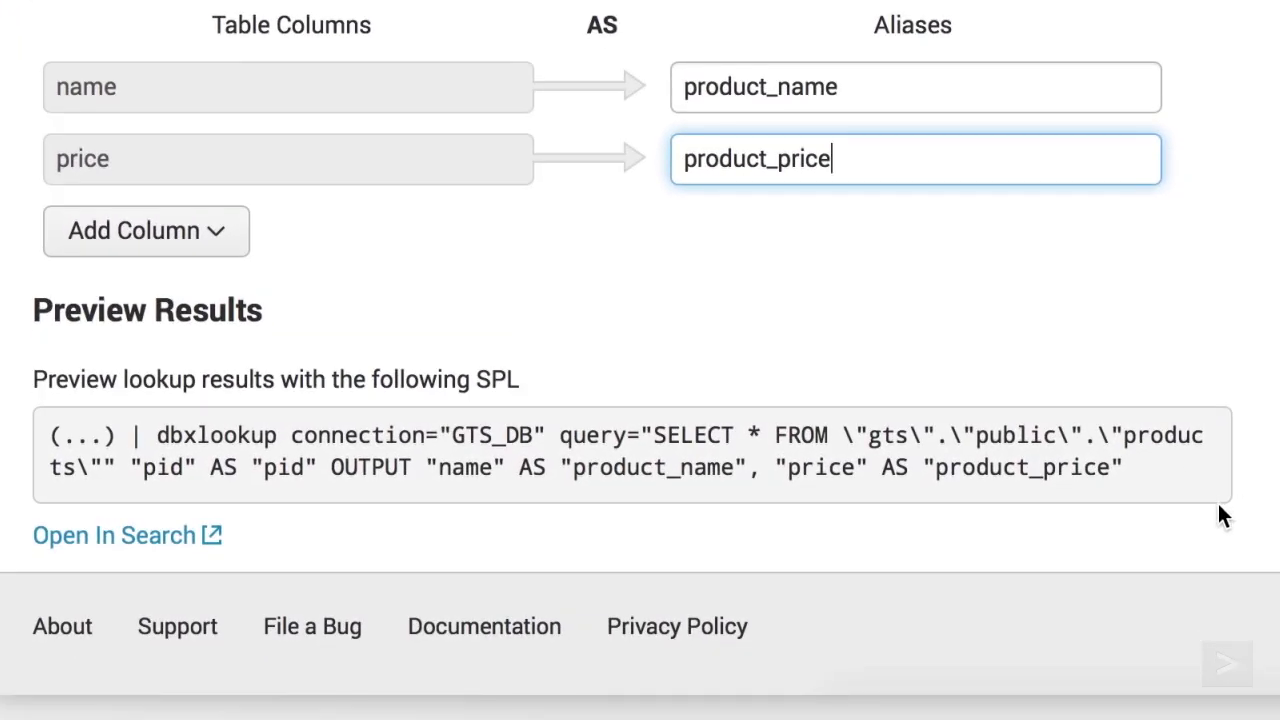
Open the lookup's SPL preview search in a new tab, then continue to Set Properties.
{"action": "right_click", "coordinate": [198, 537]}
{"action": "left_click", "coordinate": [340, 392]}
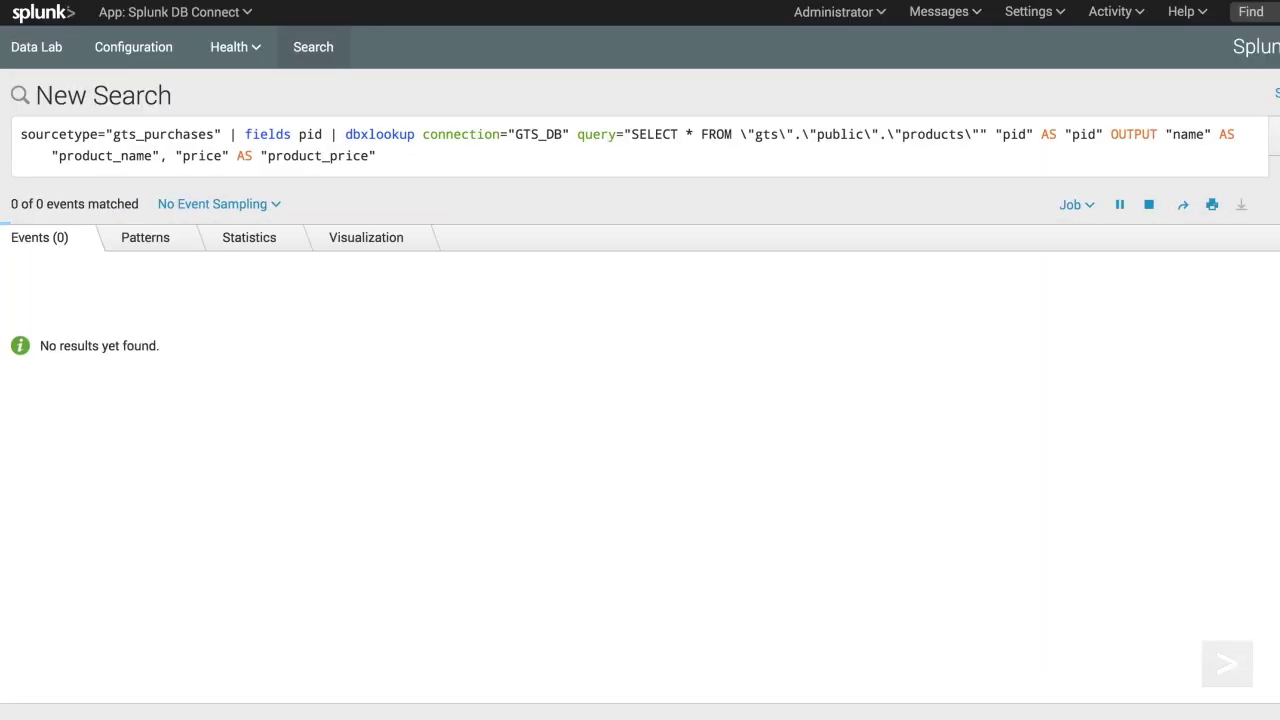
{"action": "key", "text": "ctrl+shift+Tab"}
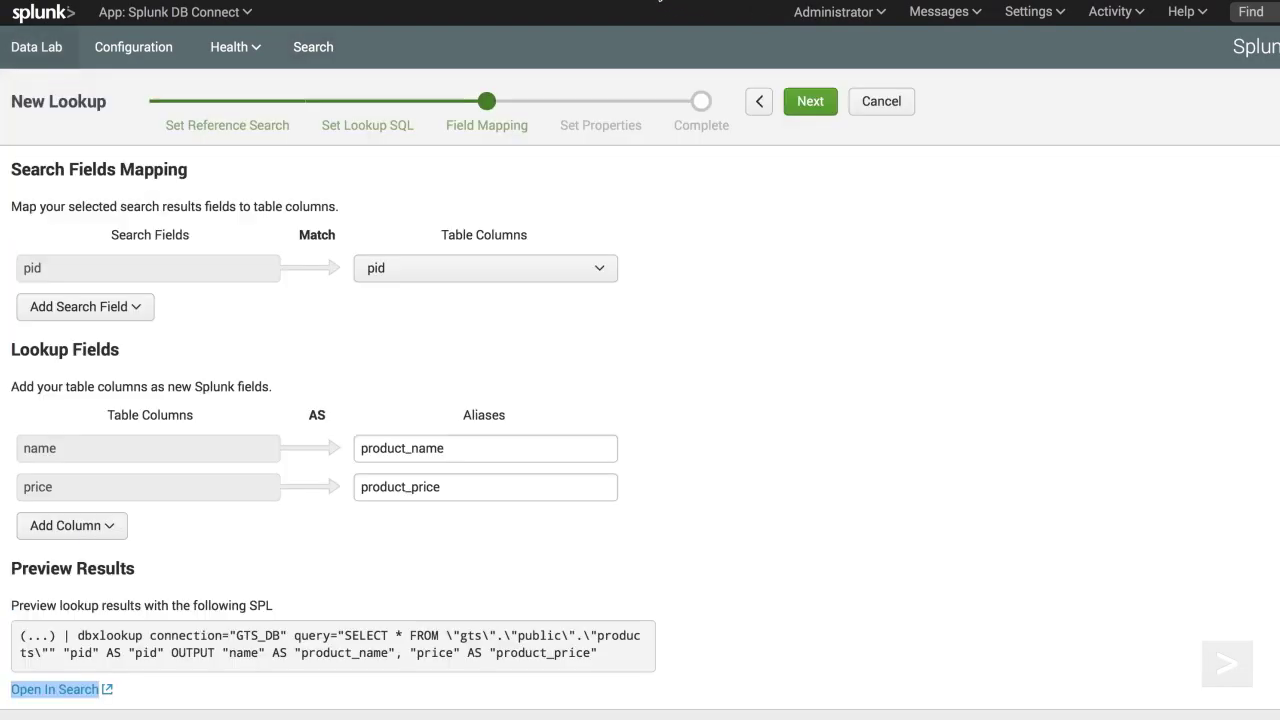
{"action": "left_click", "coordinate": [810, 101]}
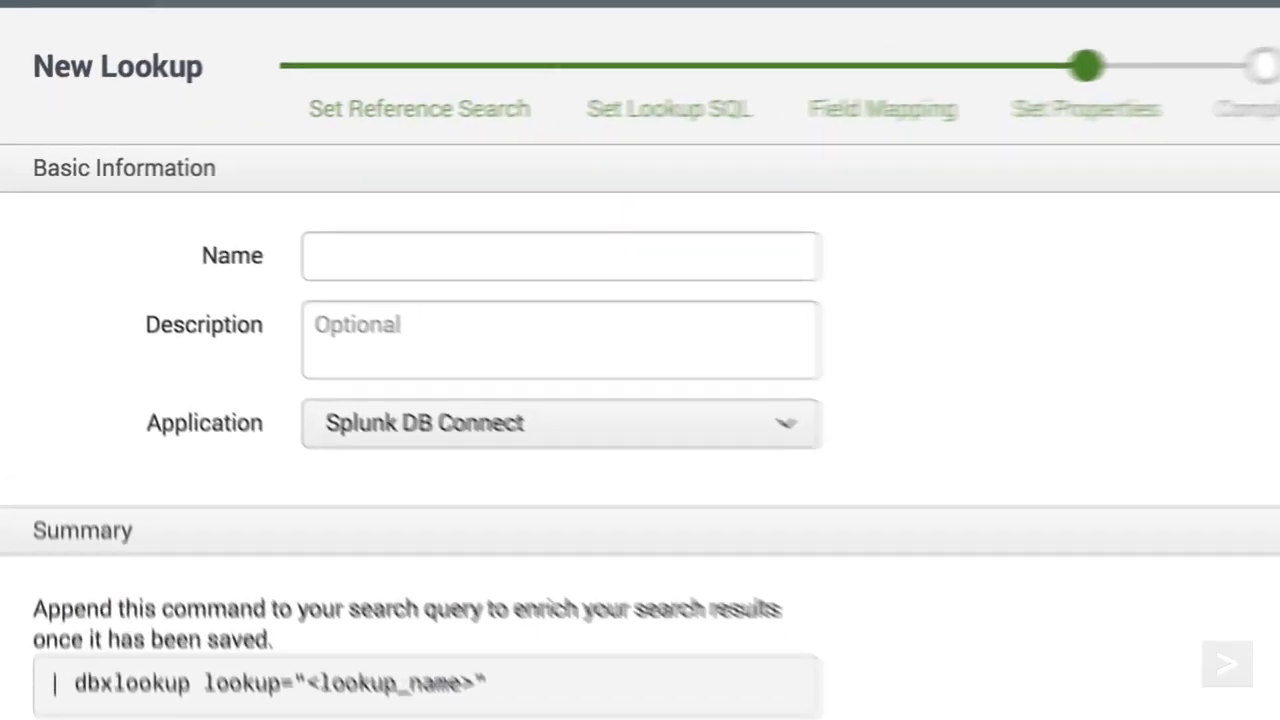
Name the lookup GTS_Product_lookup, describe it as 'lookup containing product information', and save it.
{"action": "left_click", "coordinate": [713, 256]}
{"action": "type", "text": "GTS_Product_lookup"}
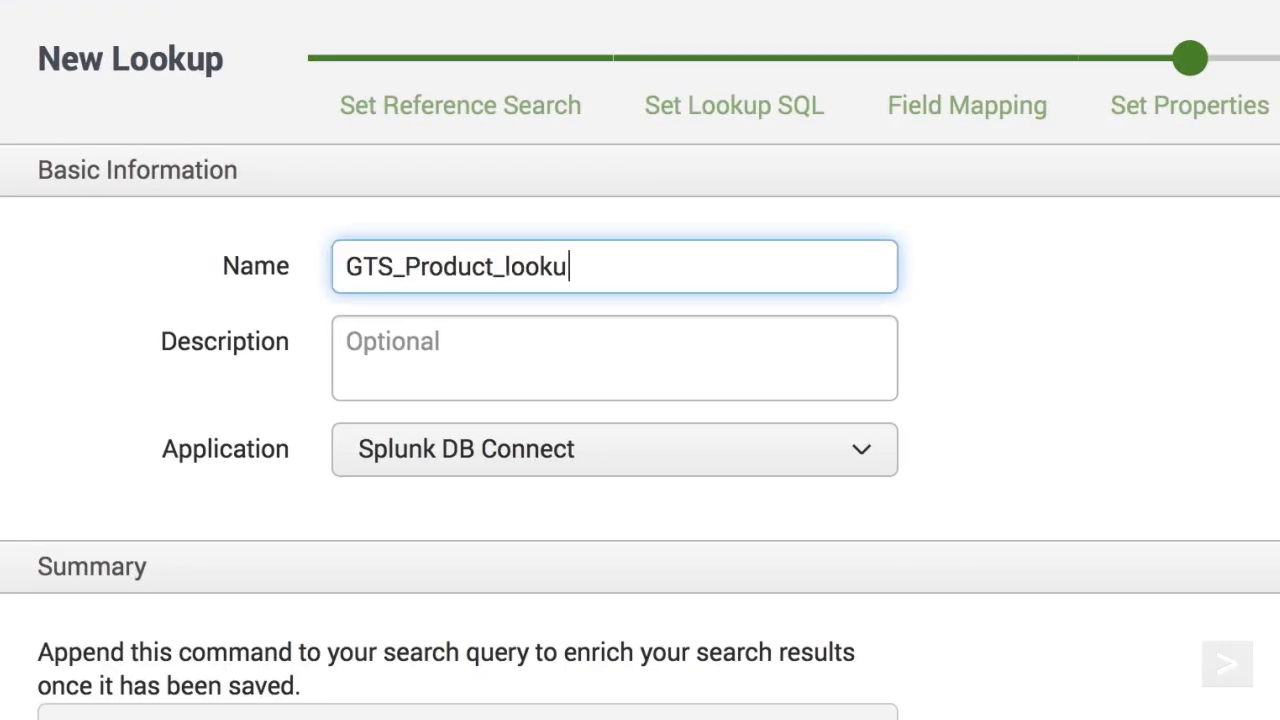
{"action": "left_click", "coordinate": [500, 345]}
{"action": "type", "text": "lookup containing product information"}
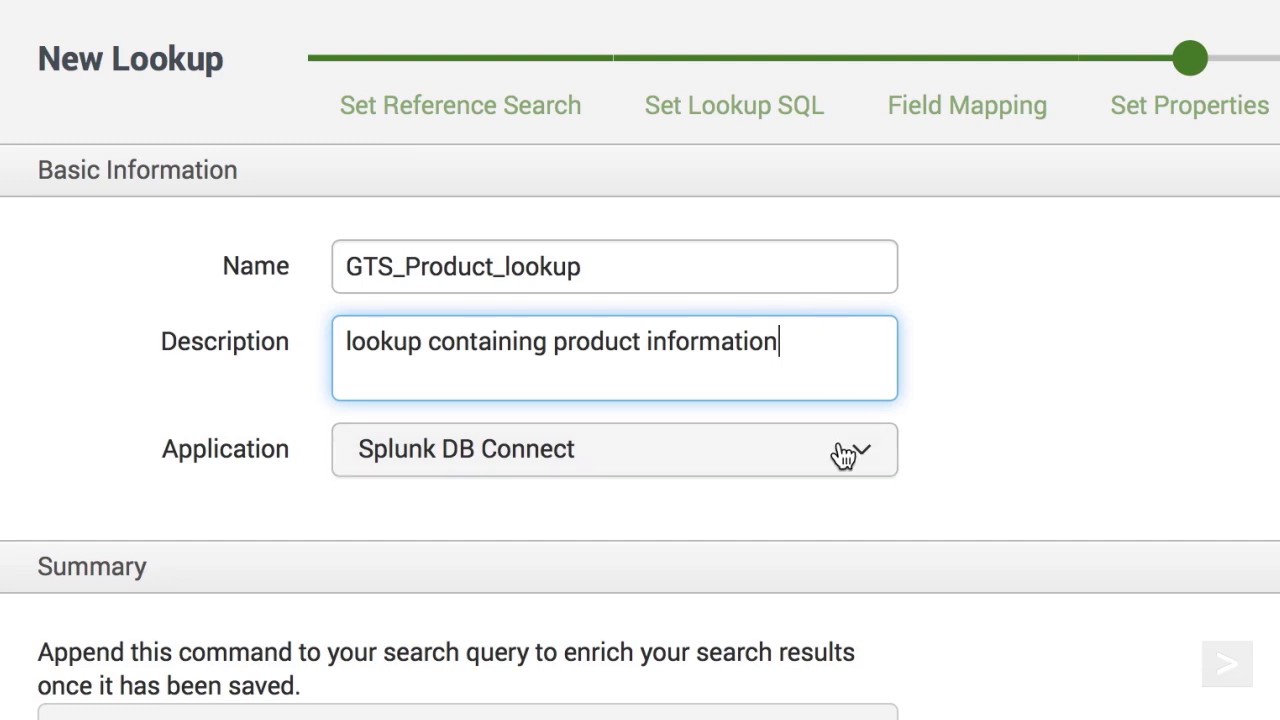
{"action": "scroll", "coordinate": [841, 450], "scroll_direction": "down", "scroll_amount": 3}
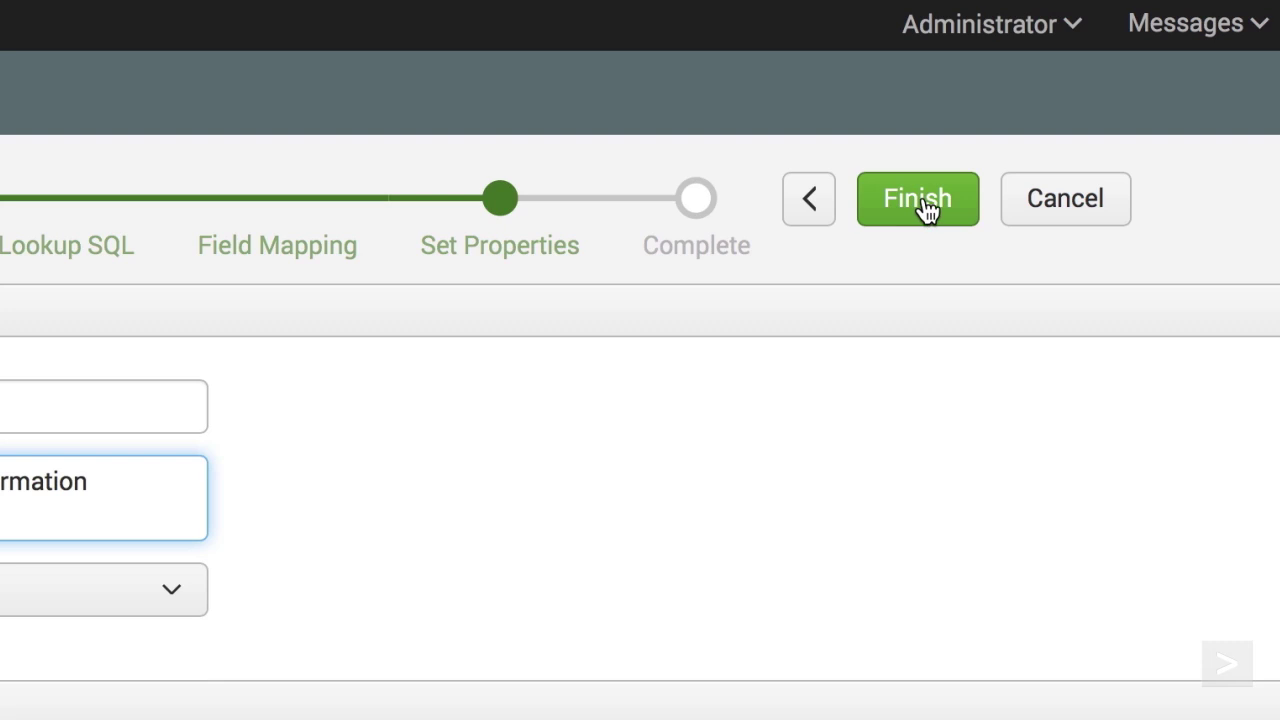
{"action": "left_click", "coordinate": [925, 203]}
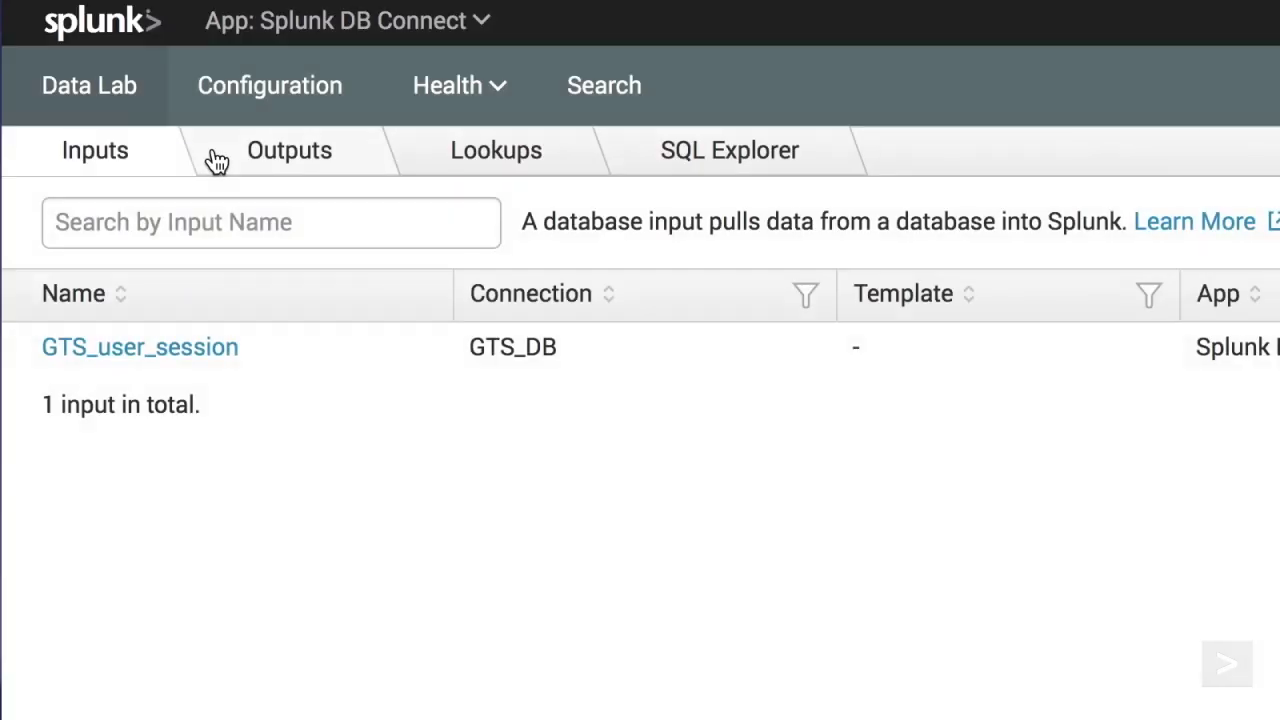
Create a new database output and run the per-user spend search as its source.
{"action": "left_click", "coordinate": [213, 152]}
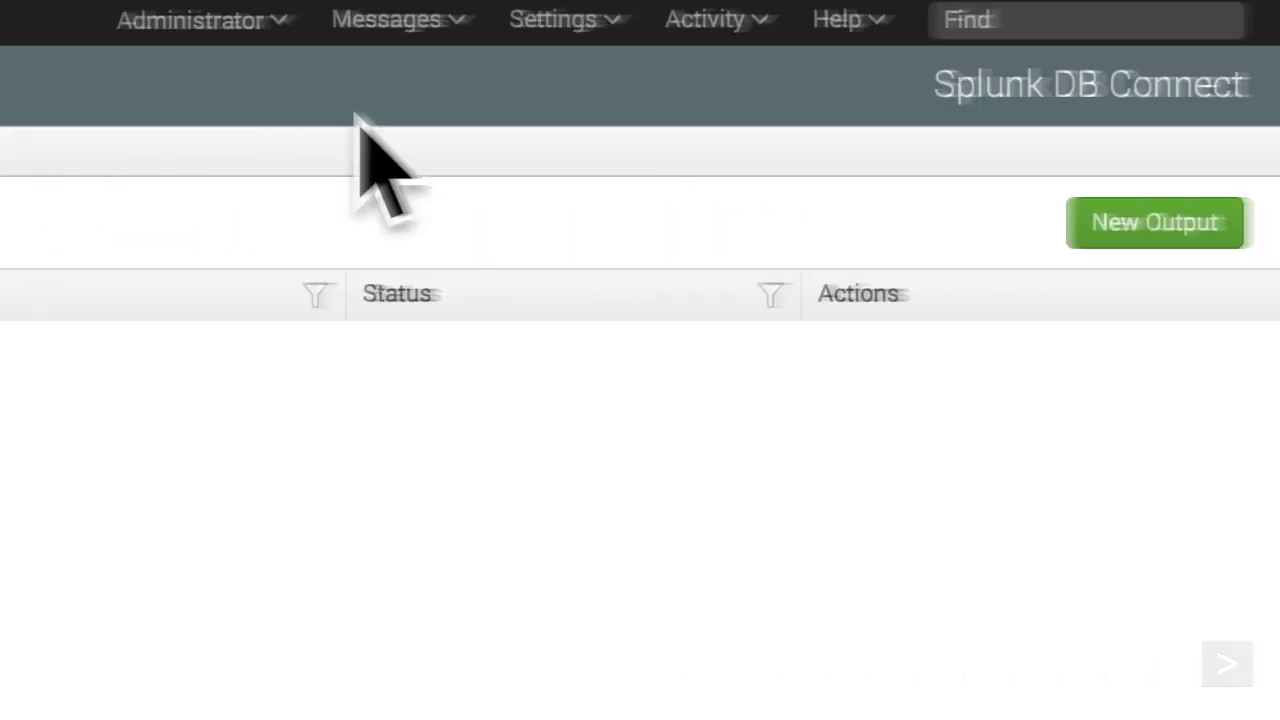
{"action": "left_click", "coordinate": [1116, 246]}
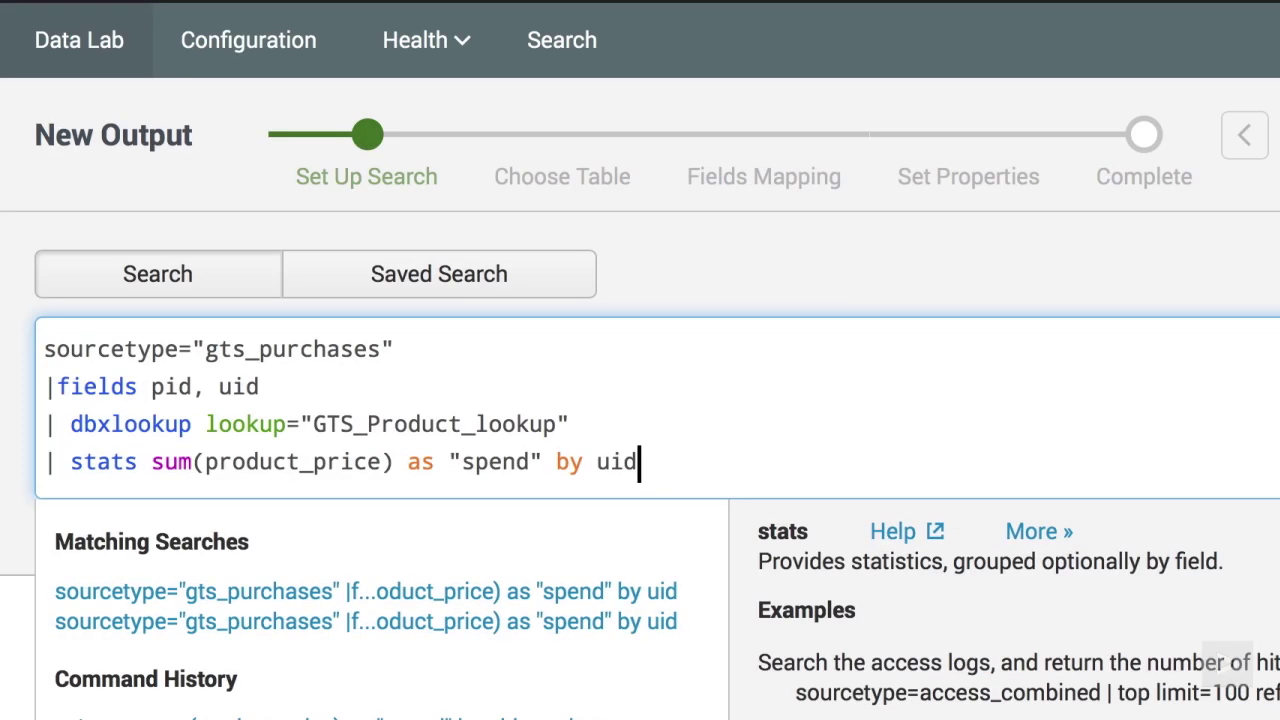
{"action": "key", "text": "Return"}
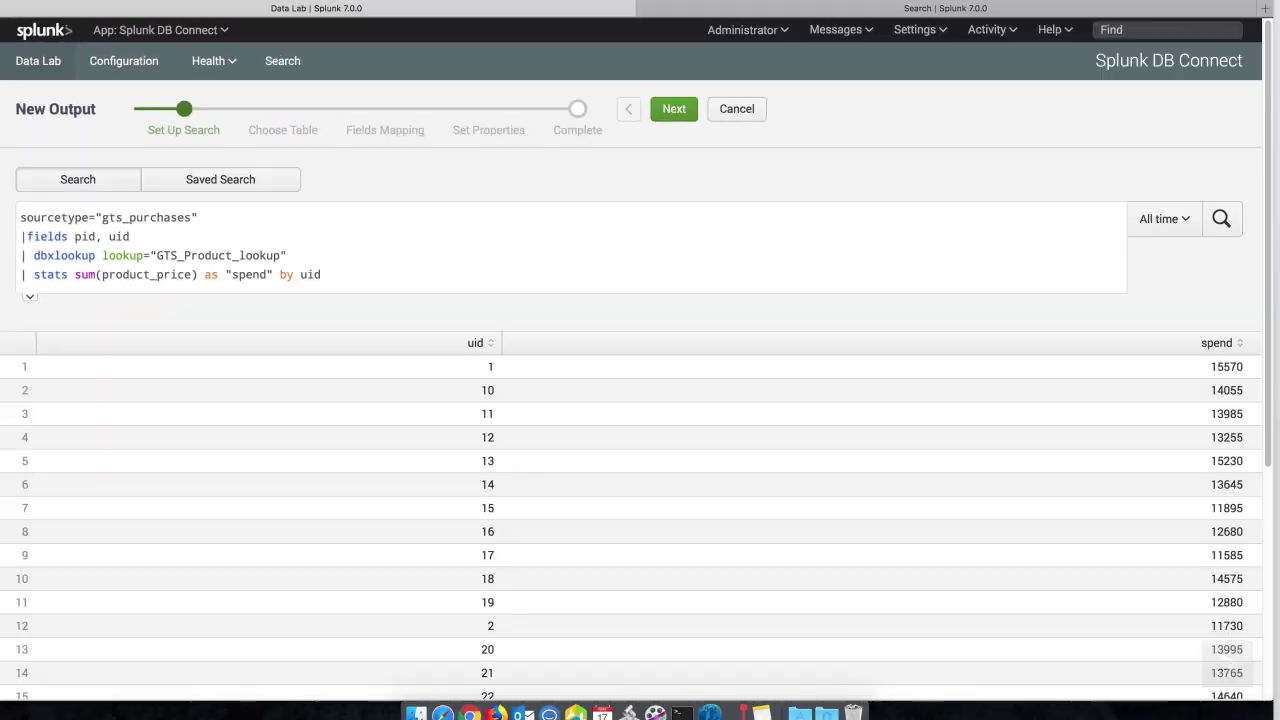
{"action": "left_click", "coordinate": [674, 109]}
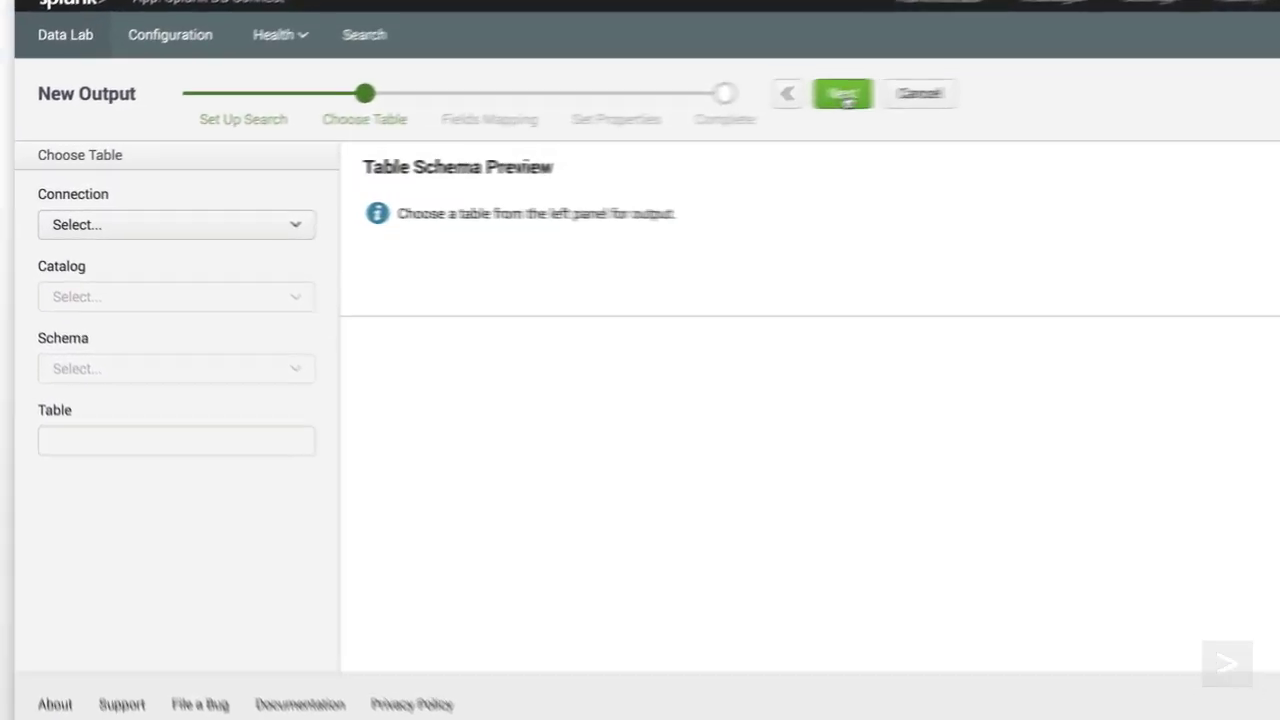
Choose the user_spend table under connection GTS_DB, catalog gts, schema public.
{"action": "left_click", "coordinate": [204, 217]}
{"action": "left_click", "coordinate": [381, 385]}
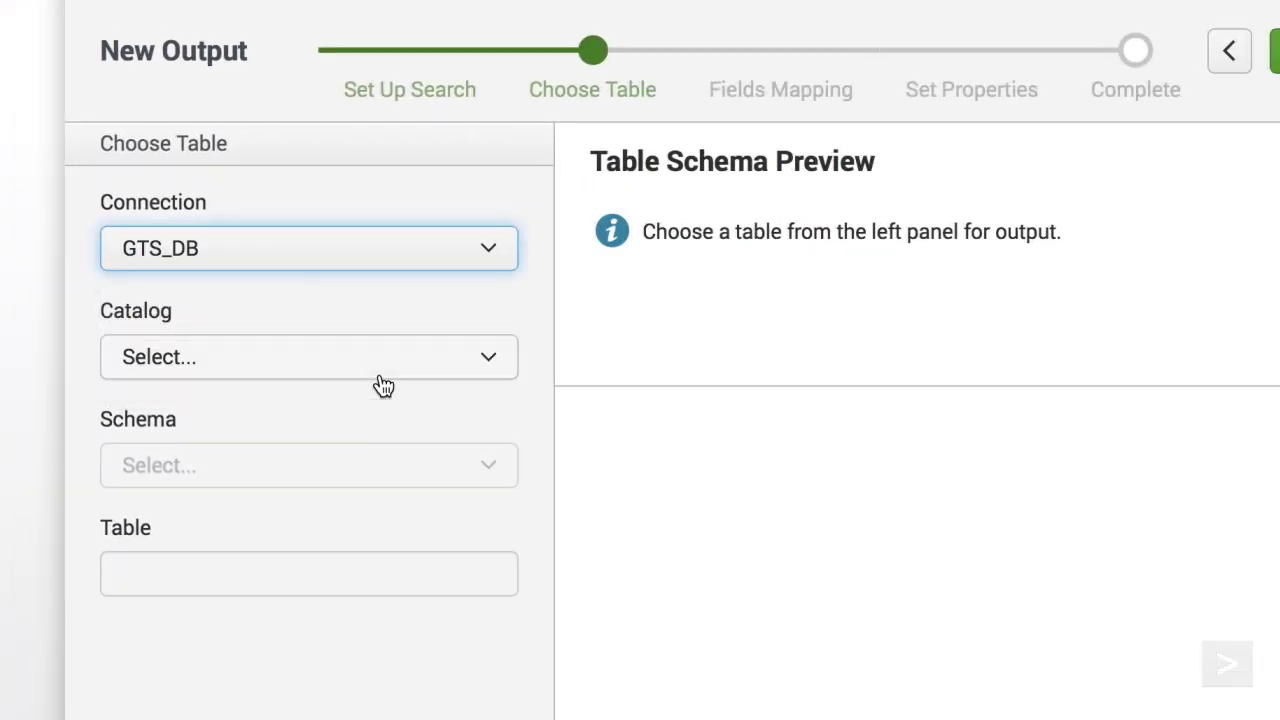
{"action": "left_click", "coordinate": [380, 372]}
{"action": "left_click", "coordinate": [363, 482]}
{"action": "scroll", "coordinate": [363, 483], "scroll_direction": "down", "scroll_amount": 3}
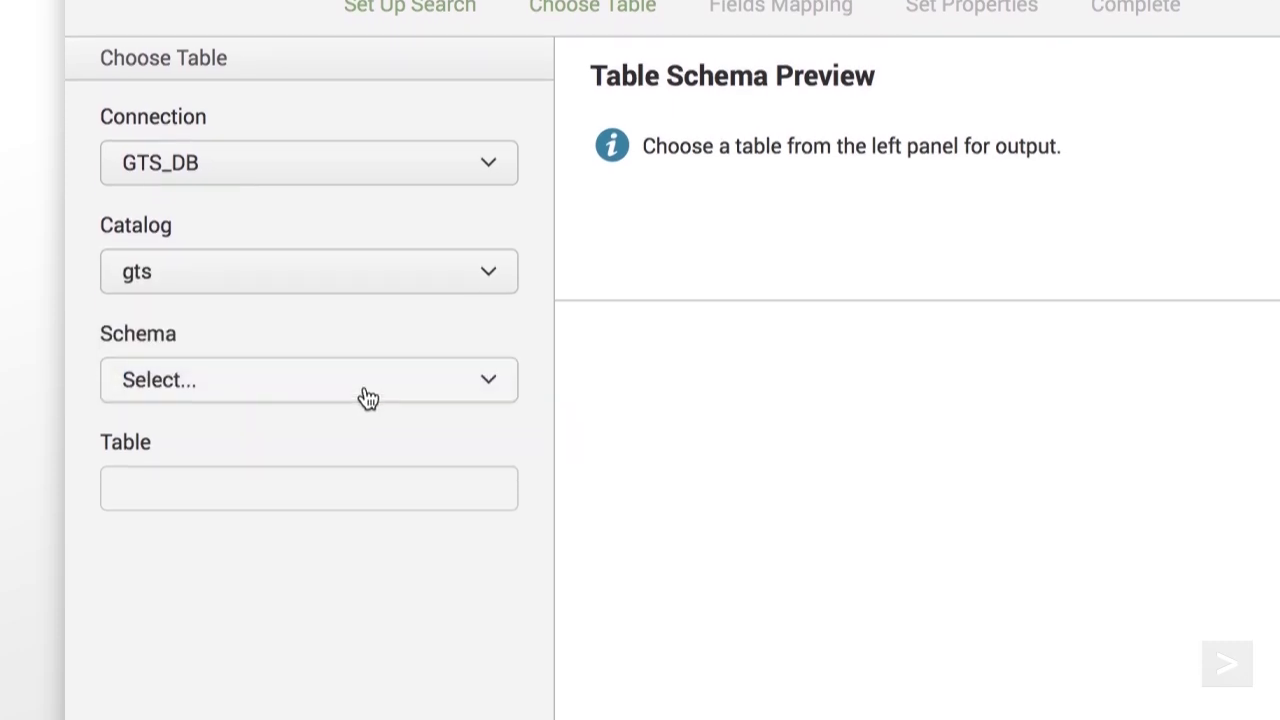
{"action": "left_click", "coordinate": [365, 393]}
{"action": "left_click", "coordinate": [340, 550]}
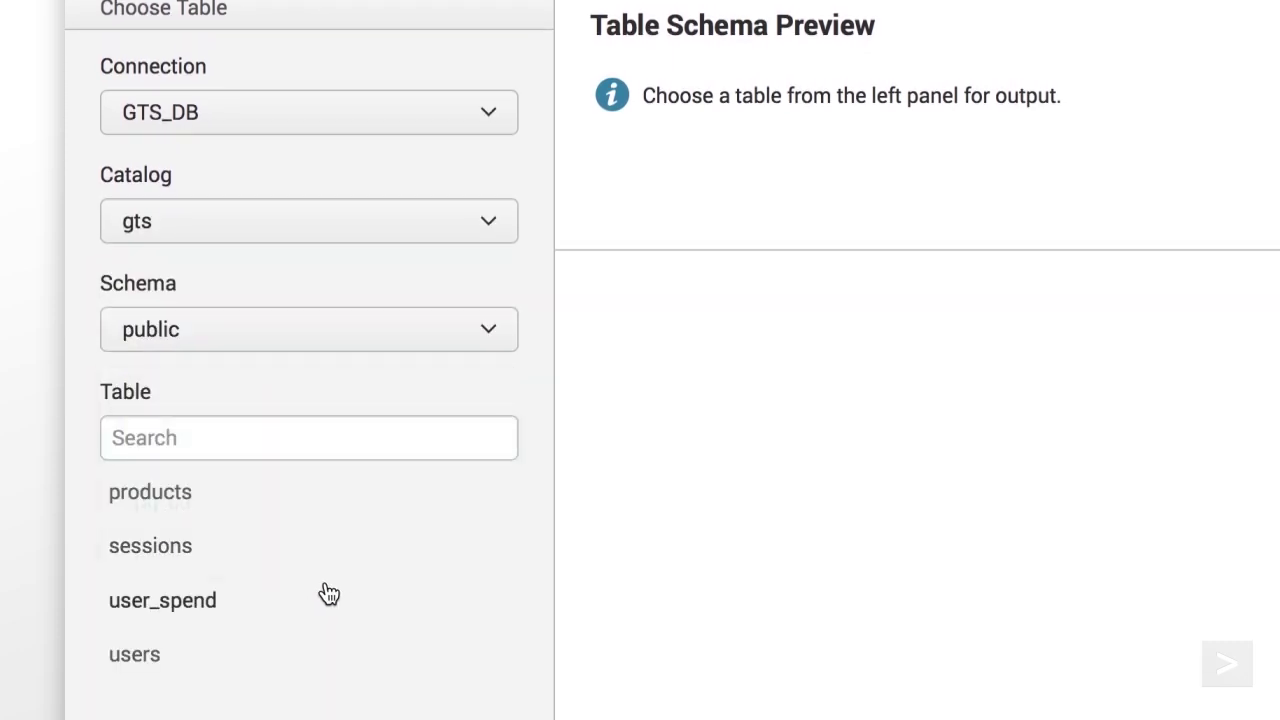
{"action": "left_click", "coordinate": [323, 595]}
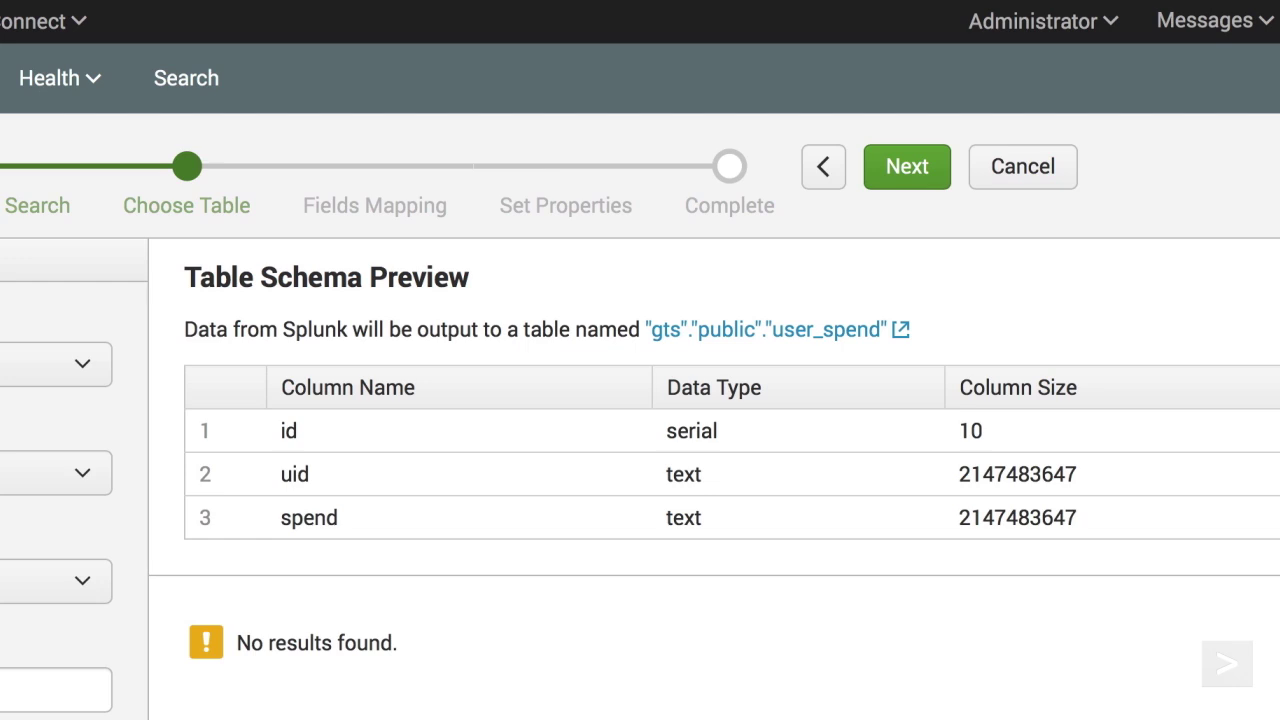
Map search field uid to the uid column and spend to the spend column.
{"action": "left_click", "coordinate": [895, 183]}
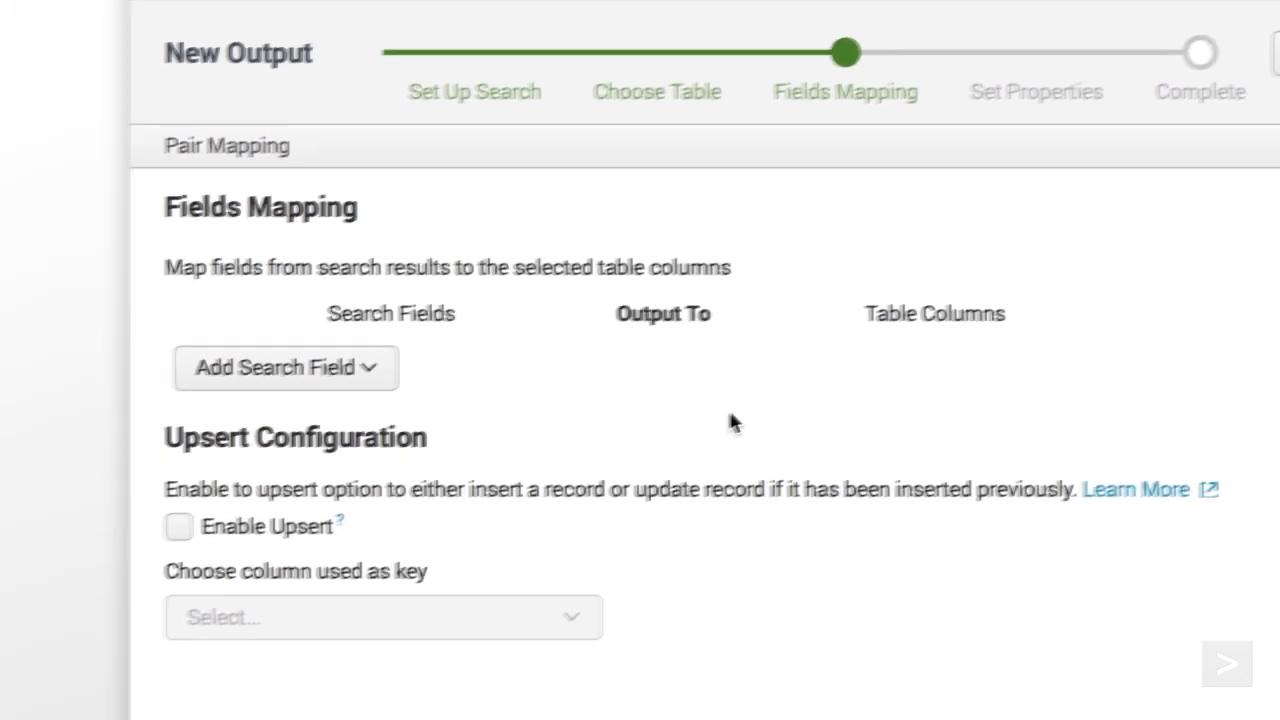
{"action": "left_click", "coordinate": [362, 367]}
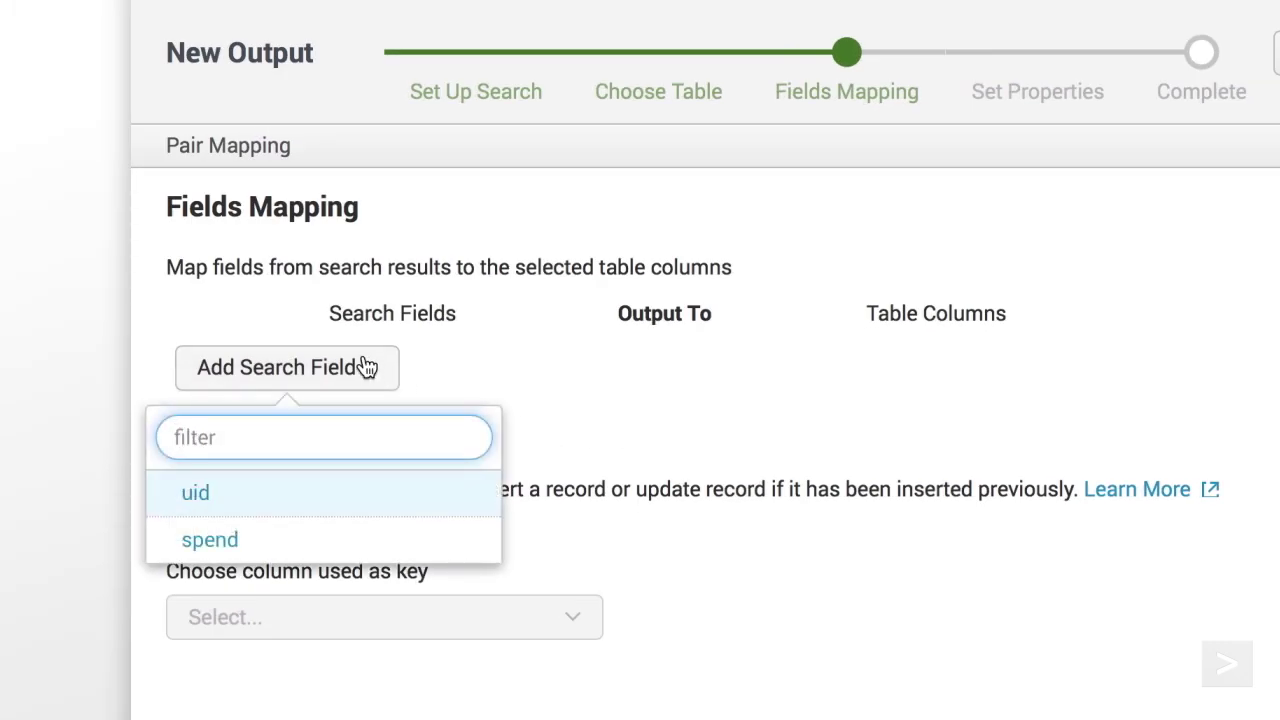
{"action": "left_click", "coordinate": [345, 500]}
{"action": "left_click", "coordinate": [940, 369]}
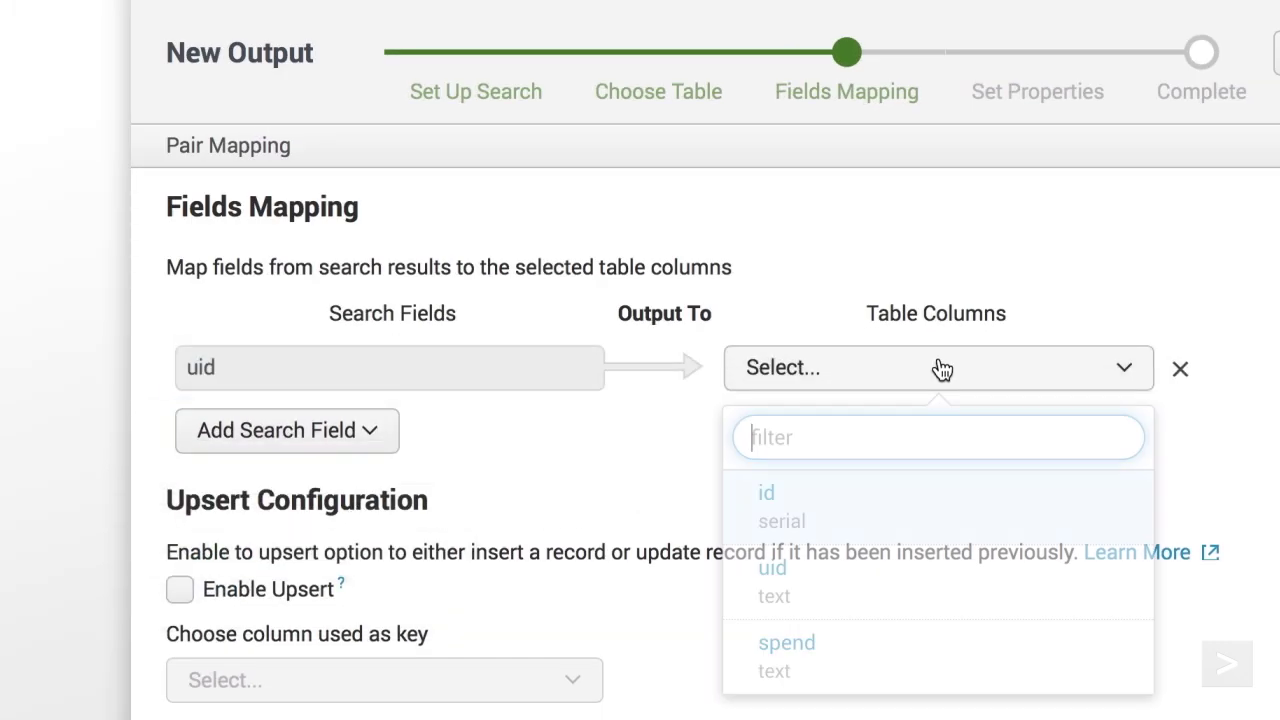
{"action": "left_click", "coordinate": [885, 578]}
{"action": "scroll", "coordinate": [880, 540], "scroll_direction": "down", "scroll_amount": 2}
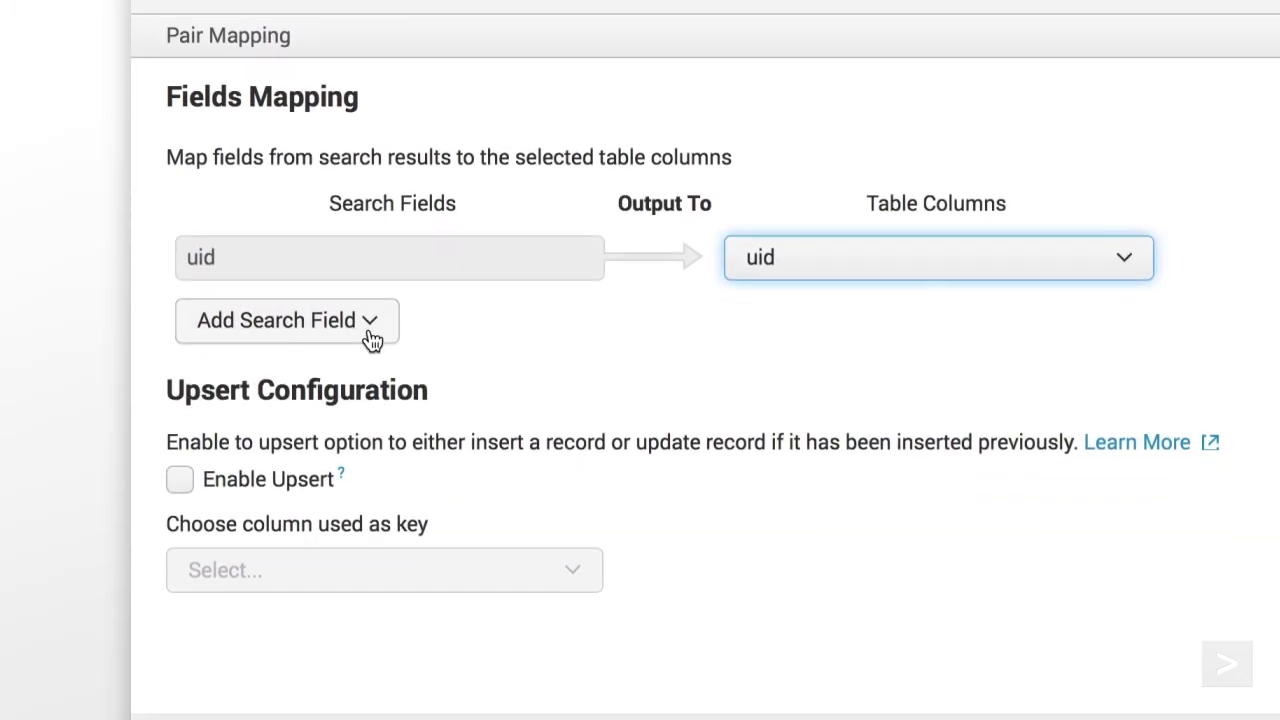
{"action": "left_click", "coordinate": [365, 335]}
{"action": "left_click", "coordinate": [353, 492]}
{"action": "left_click", "coordinate": [868, 331]}
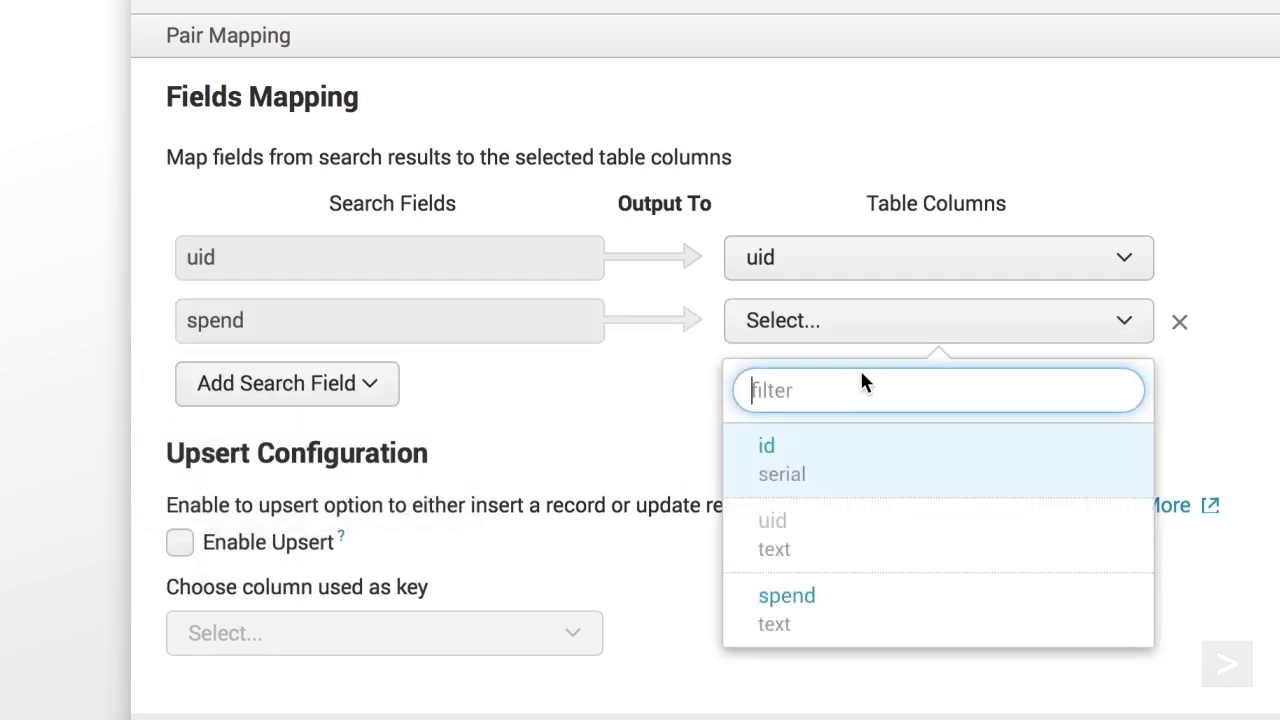
{"action": "left_click", "coordinate": [846, 594]}
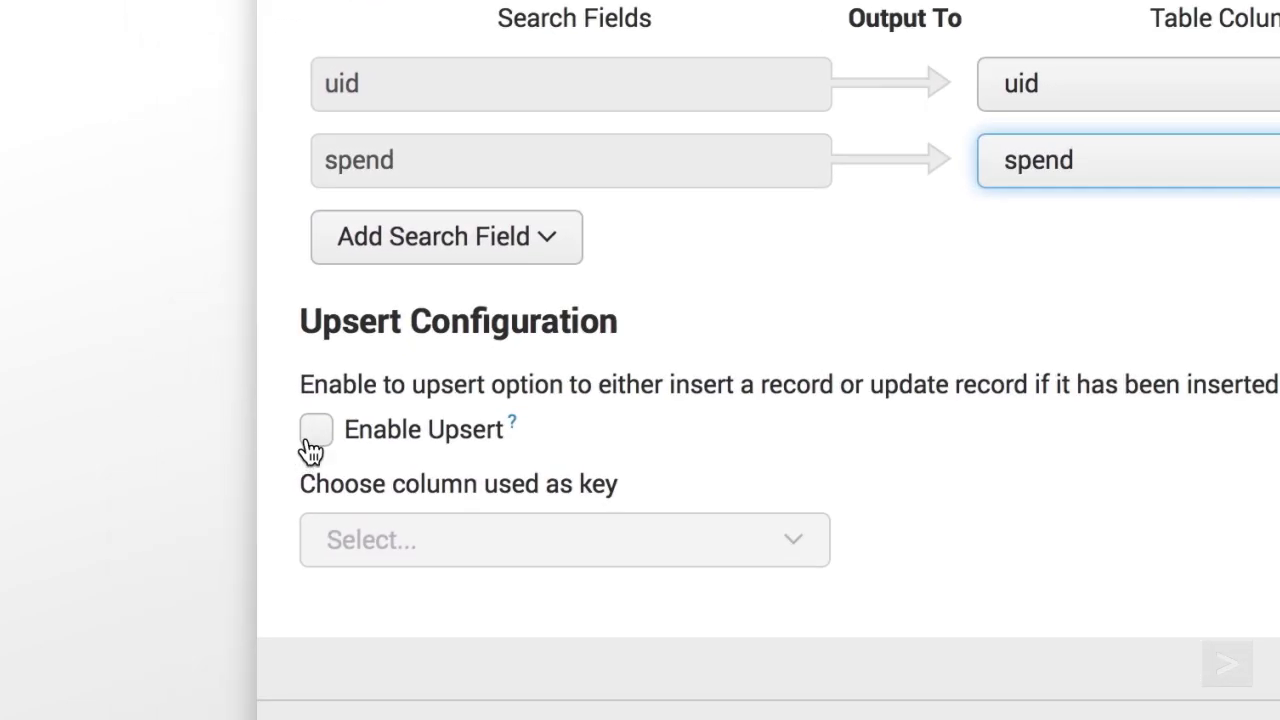
Enable upsert with uid as the key column.
{"action": "left_click", "coordinate": [243, 490]}
{"action": "left_click", "coordinate": [740, 545]}
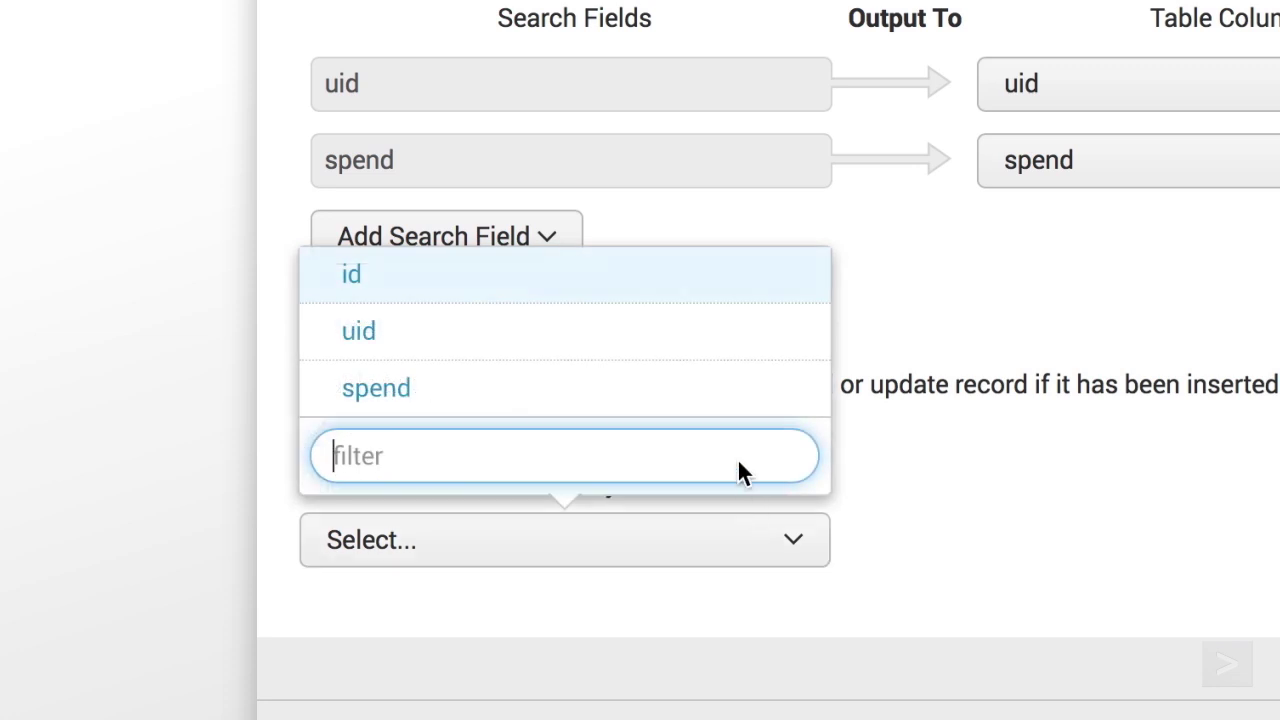
{"action": "left_click", "coordinate": [775, 331]}
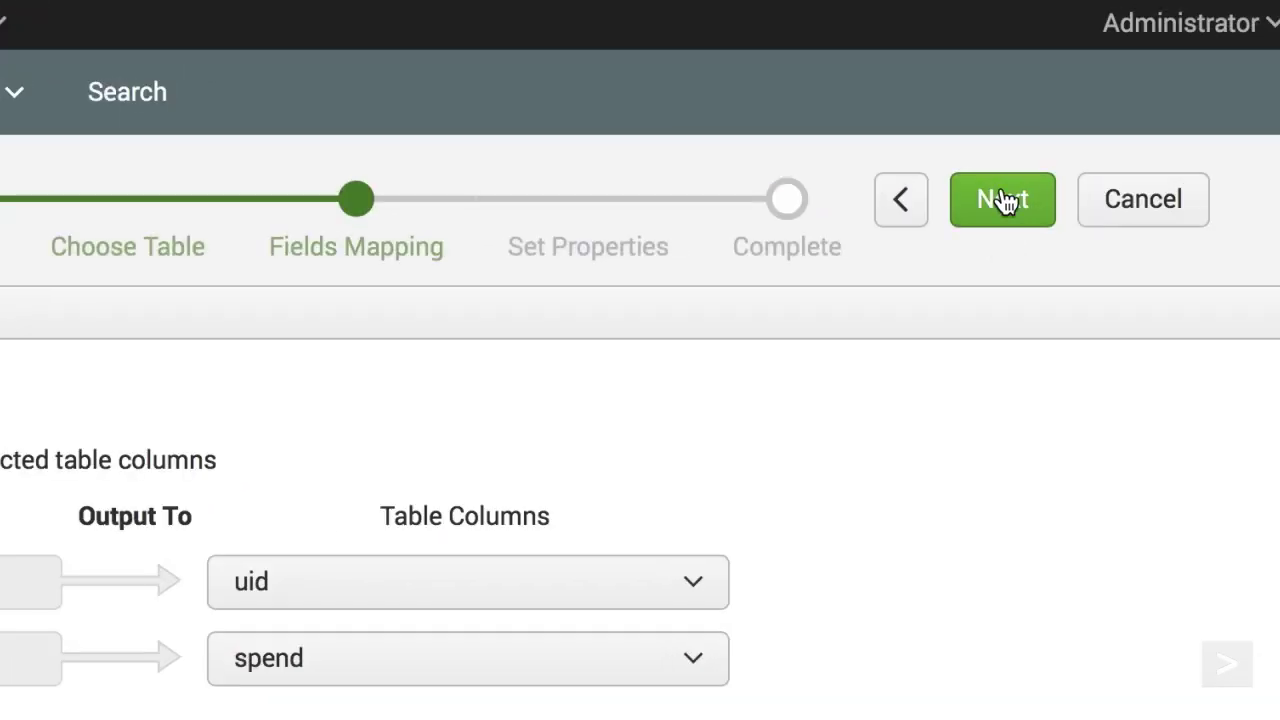
Name the output GTS_user_spend with description 'user spending on in-game purchases'.
{"action": "left_click", "coordinate": [1005, 200]}
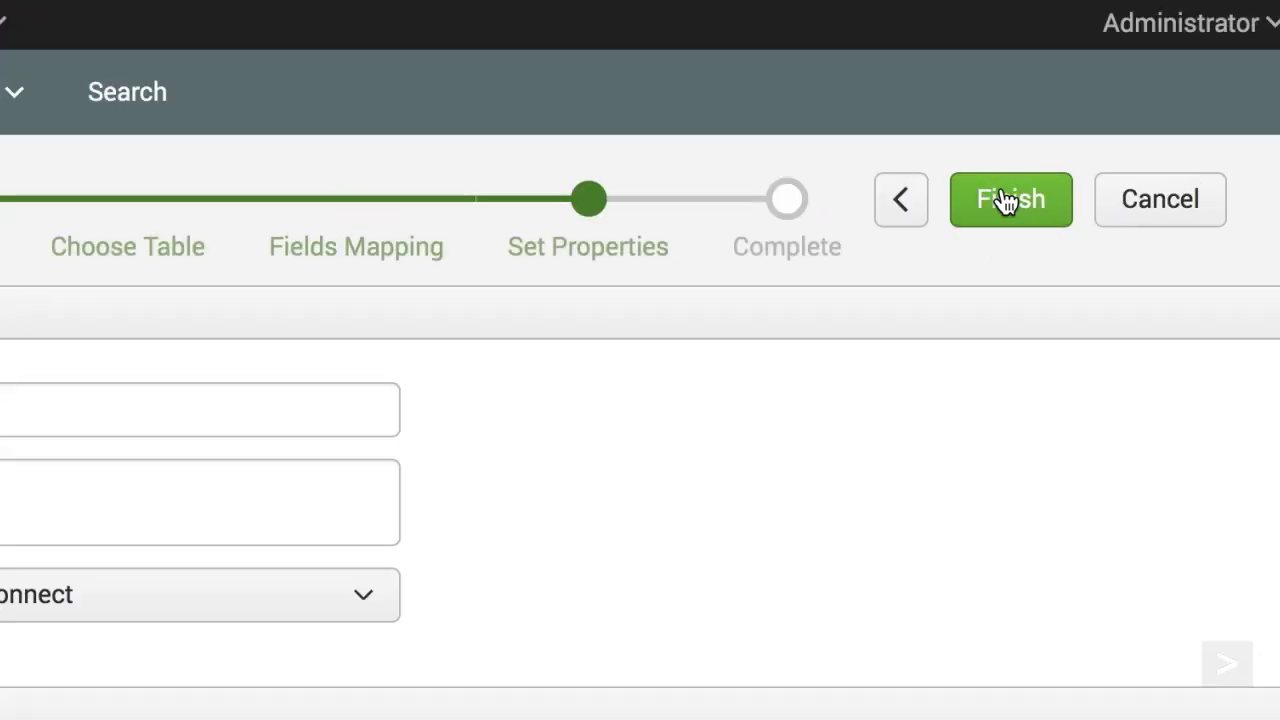
{"action": "type", "text": "GTS_user_spend"}
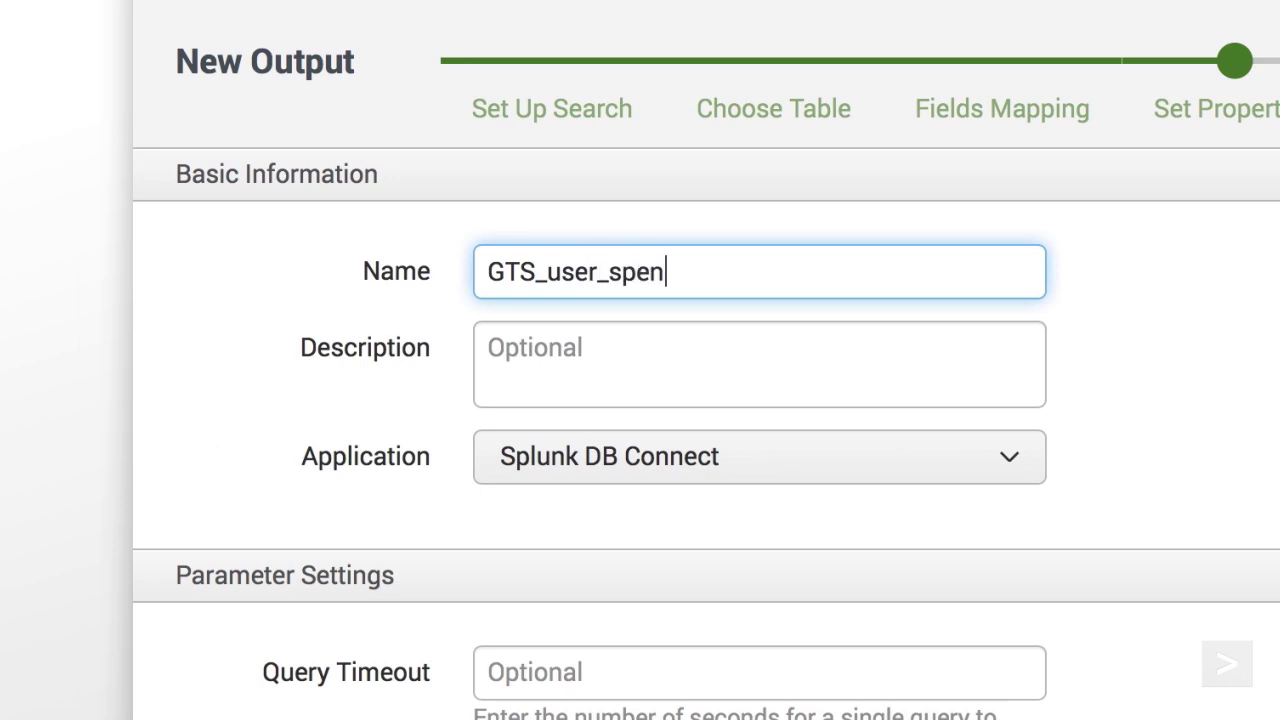
{"action": "key", "text": "Tab"}
{"action": "type", "text": "user spending on in-game purcha"}
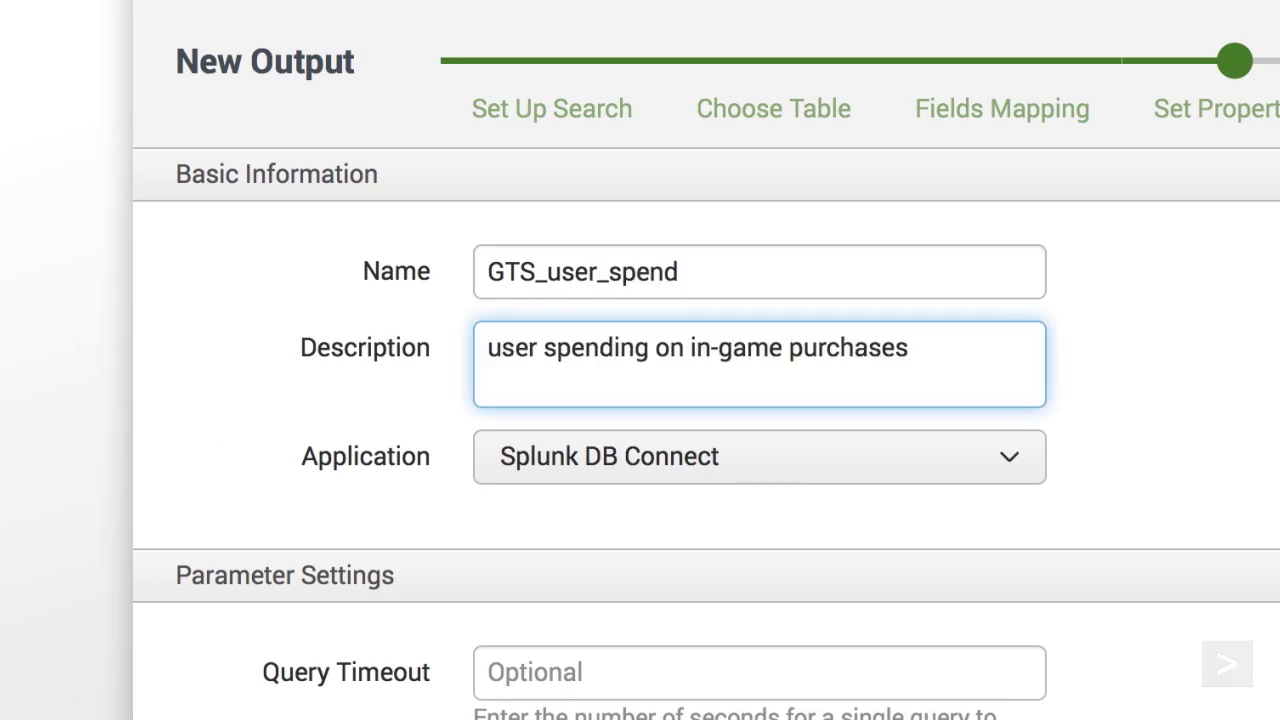
{"action": "scroll", "coordinate": [1090, 97], "scroll_direction": "down", "scroll_amount": 5}
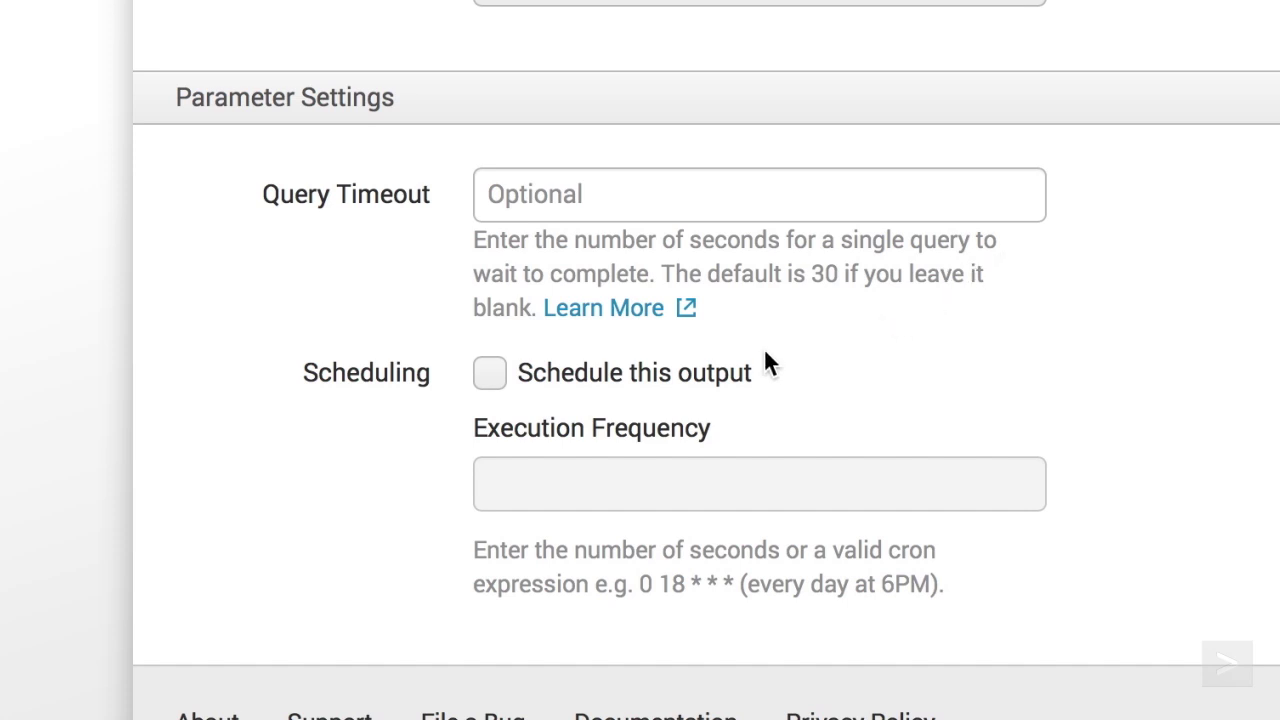
Schedule the output to run every 30 seconds and finish it.
{"action": "left_click", "coordinate": [492, 375]}
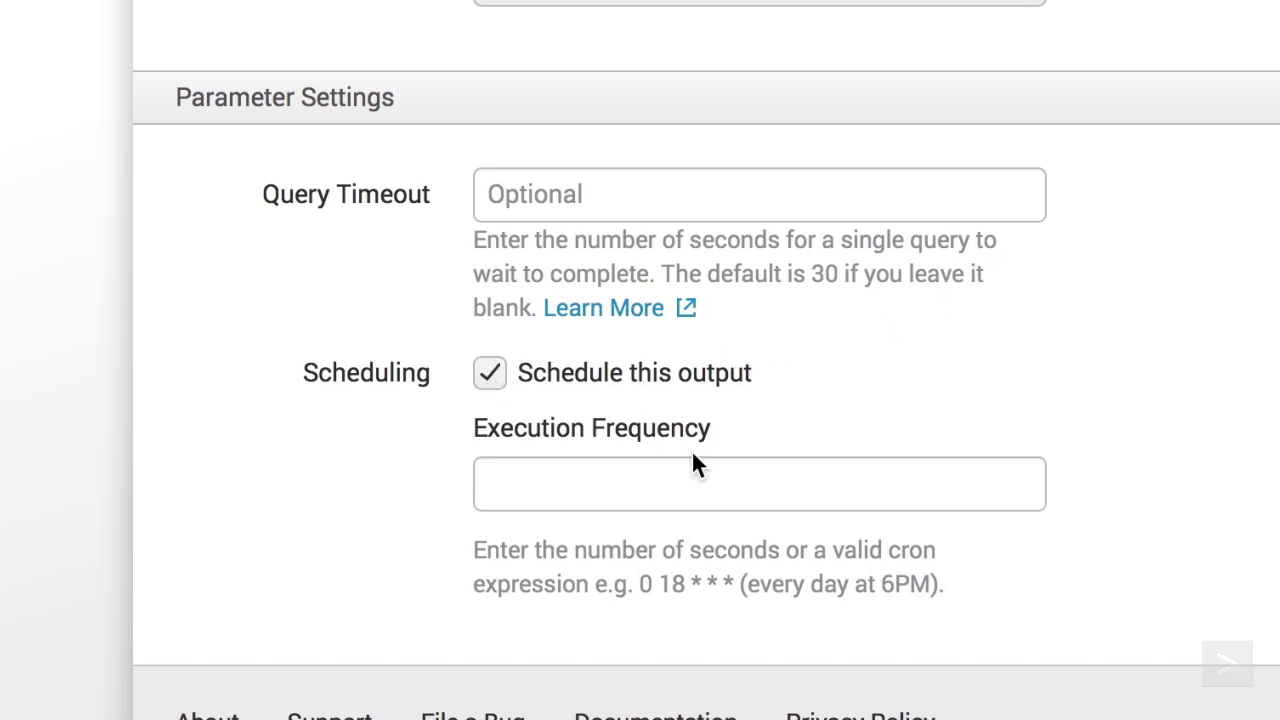
{"action": "left_click", "coordinate": [766, 479]}
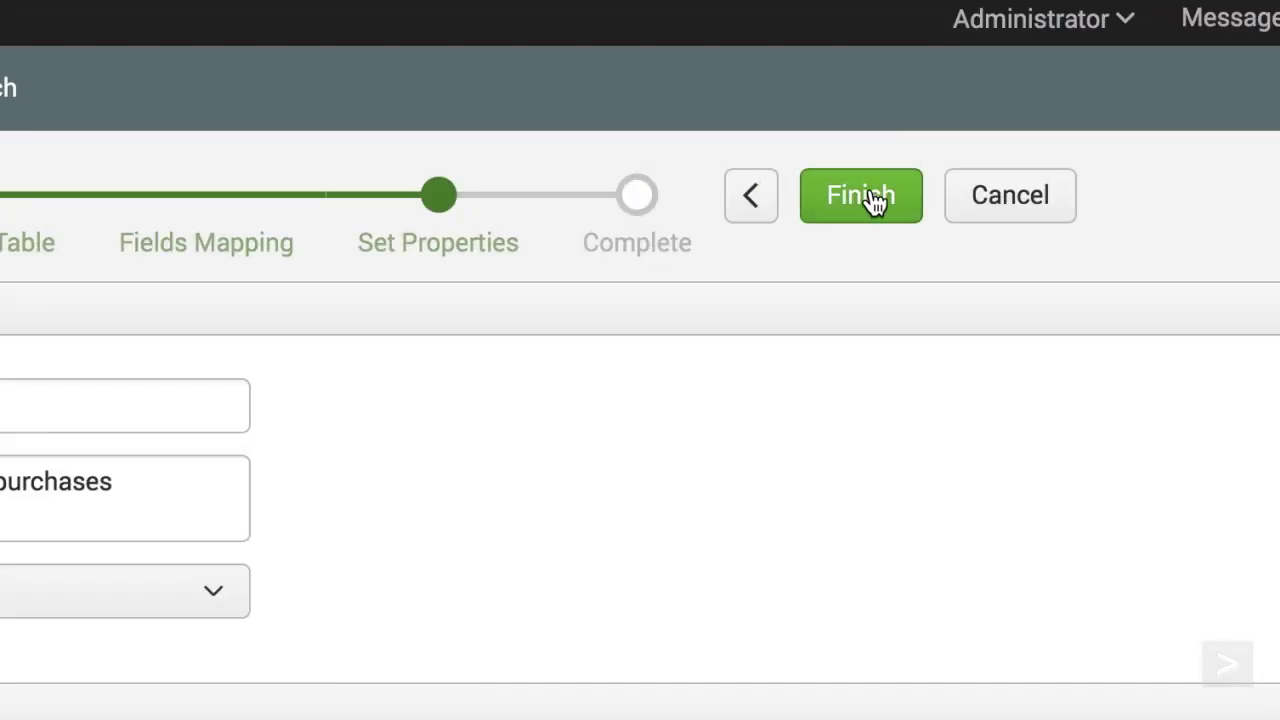
{"action": "left_click", "coordinate": [860, 196]}
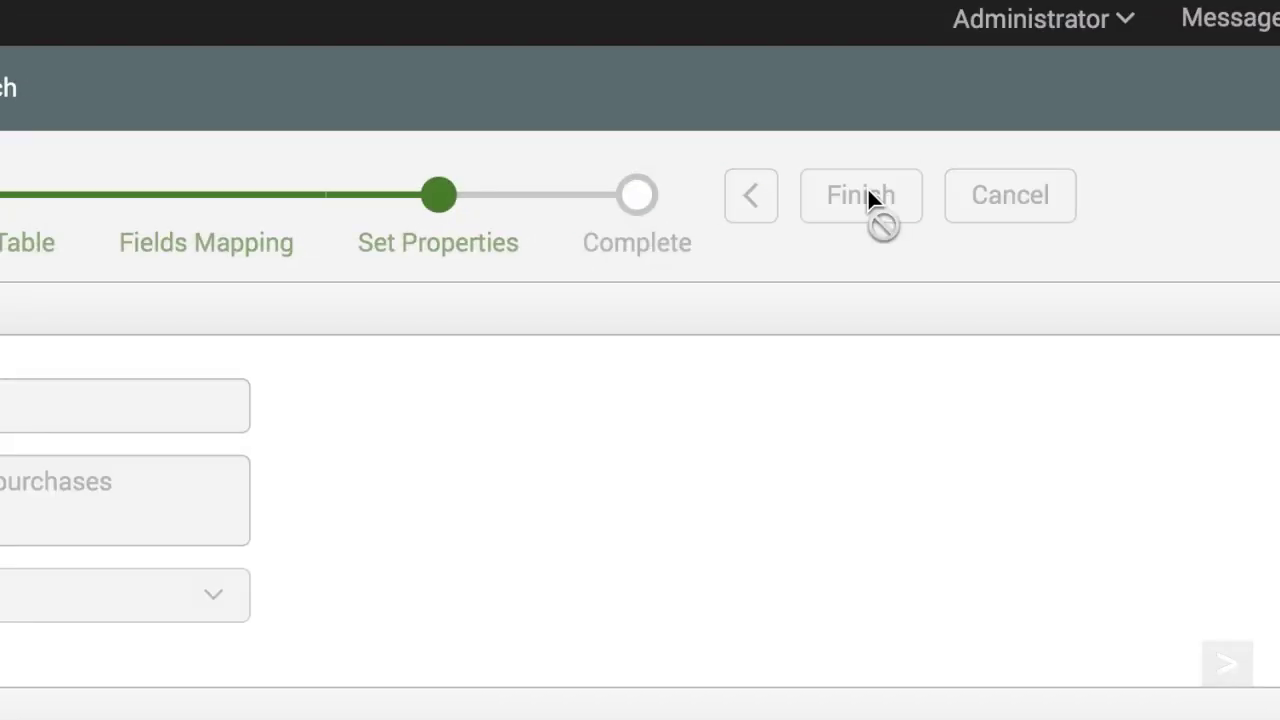